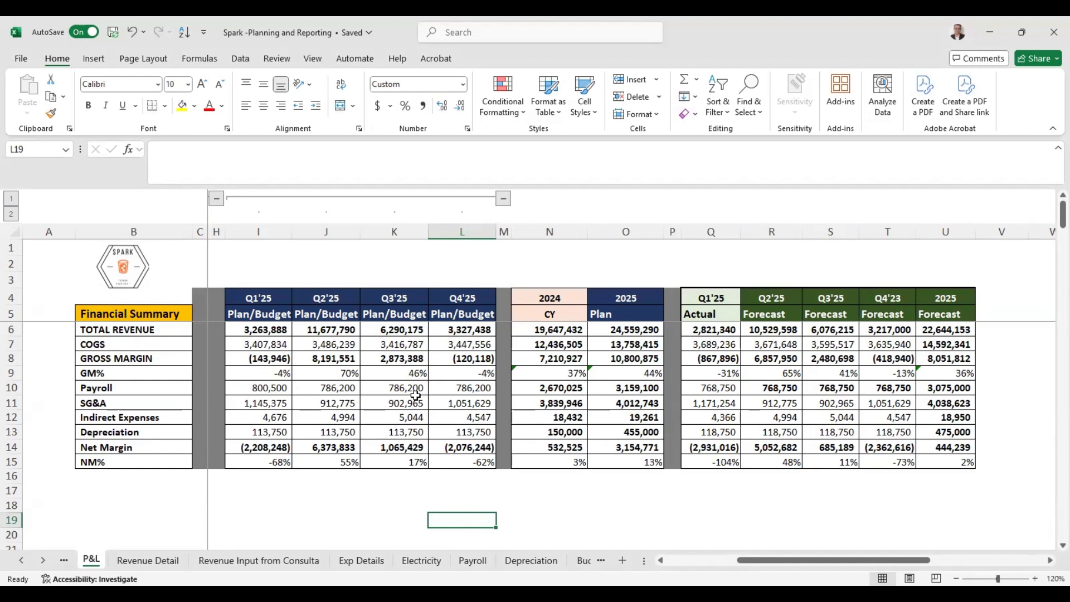
Add a new worksheet before the P&L sheet and enter the title Revenue in cell D2.
key(shift+F11)
key(Down)
key(Right)
key(Right)
key(Right)
key(Right)
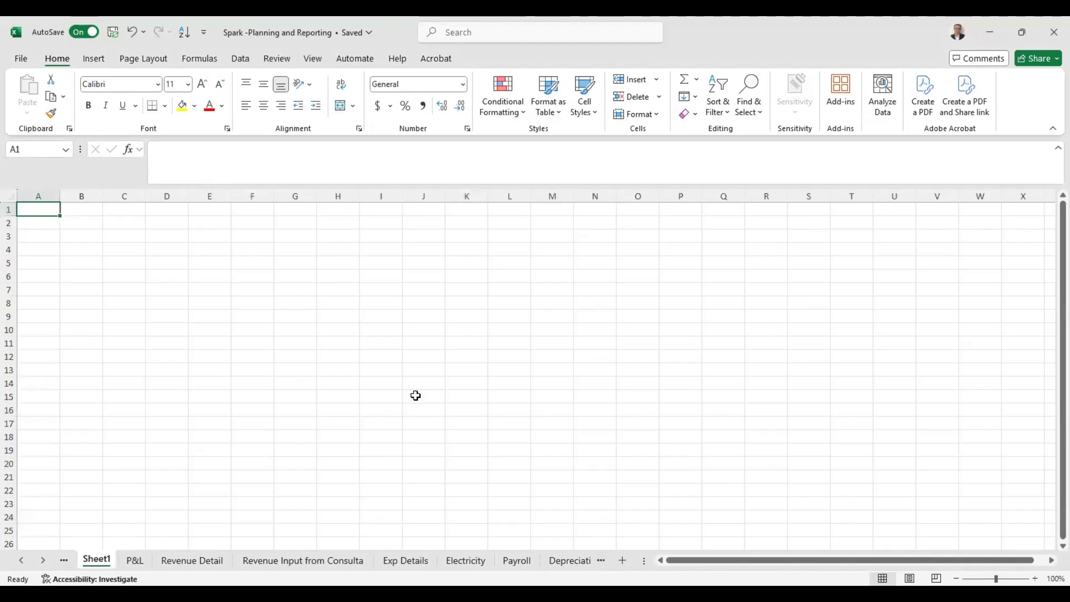
key(Right)
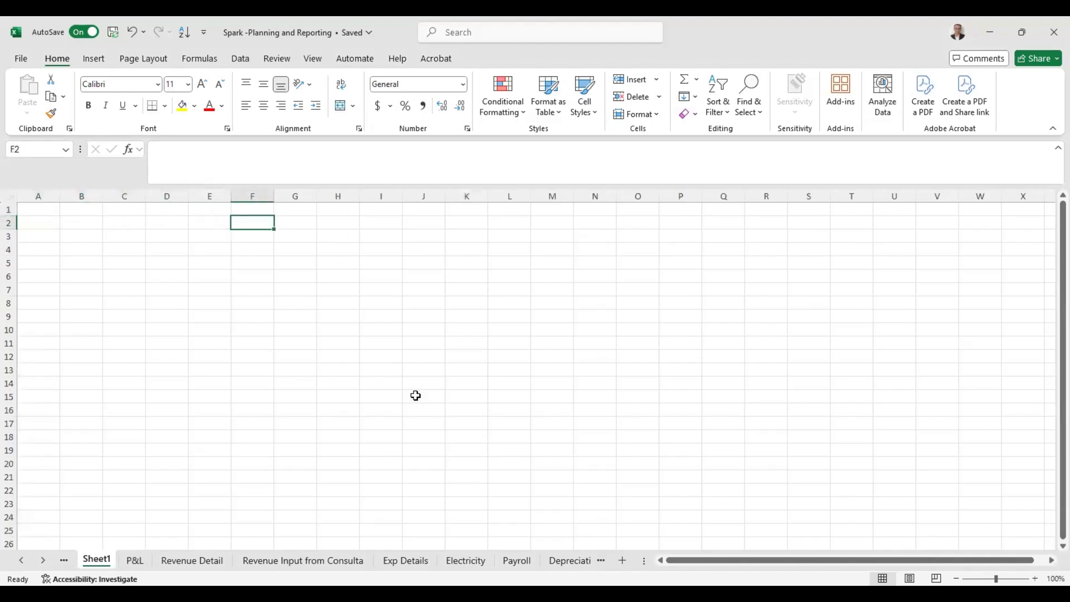
key(Up)
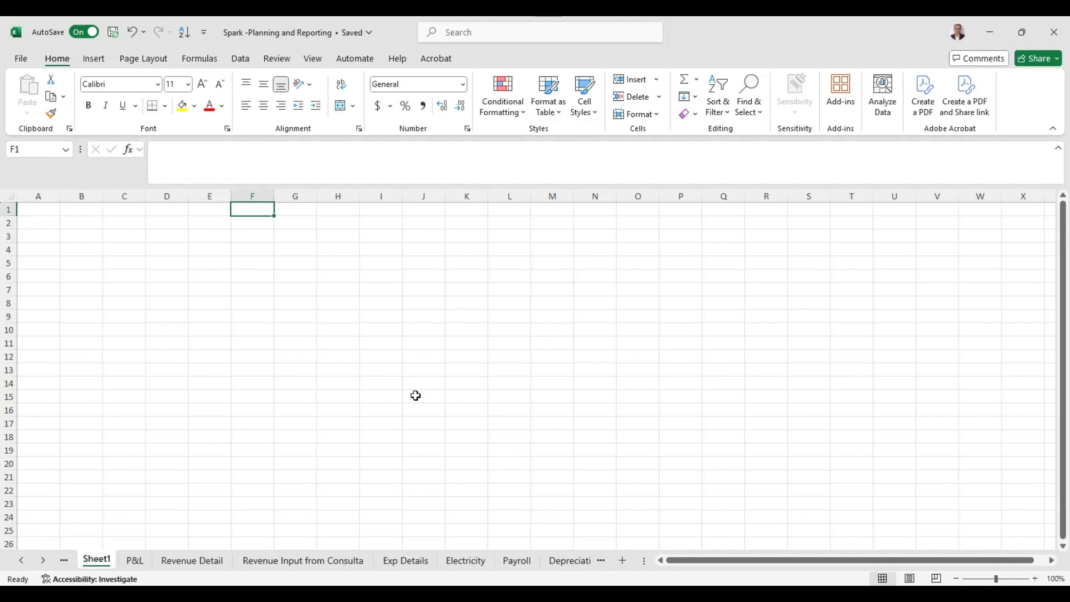
key(Down)
key(Left)
key(Left)
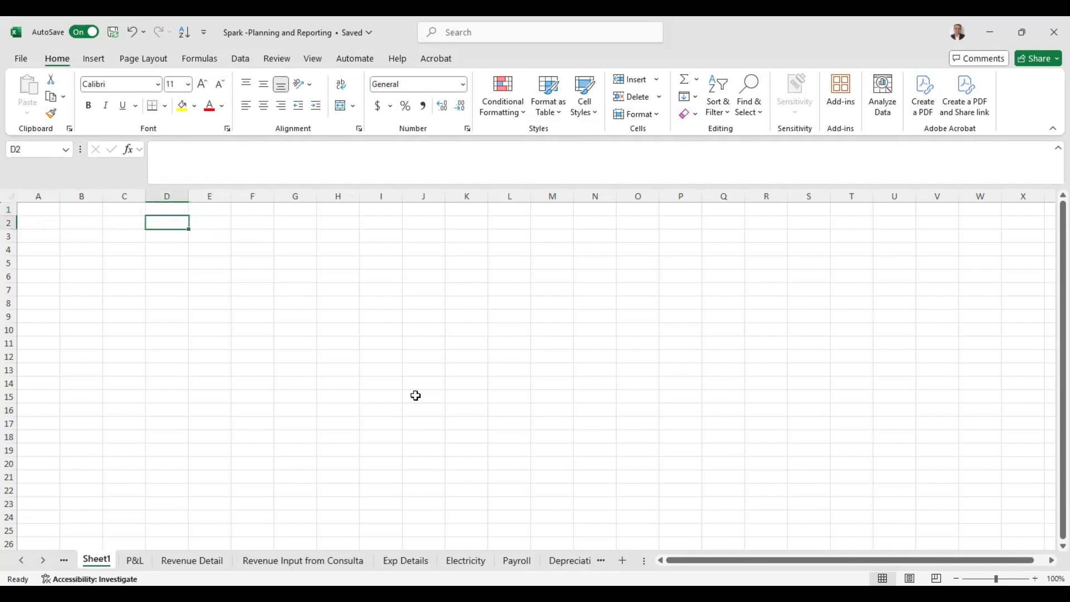
text(rEVENUE)
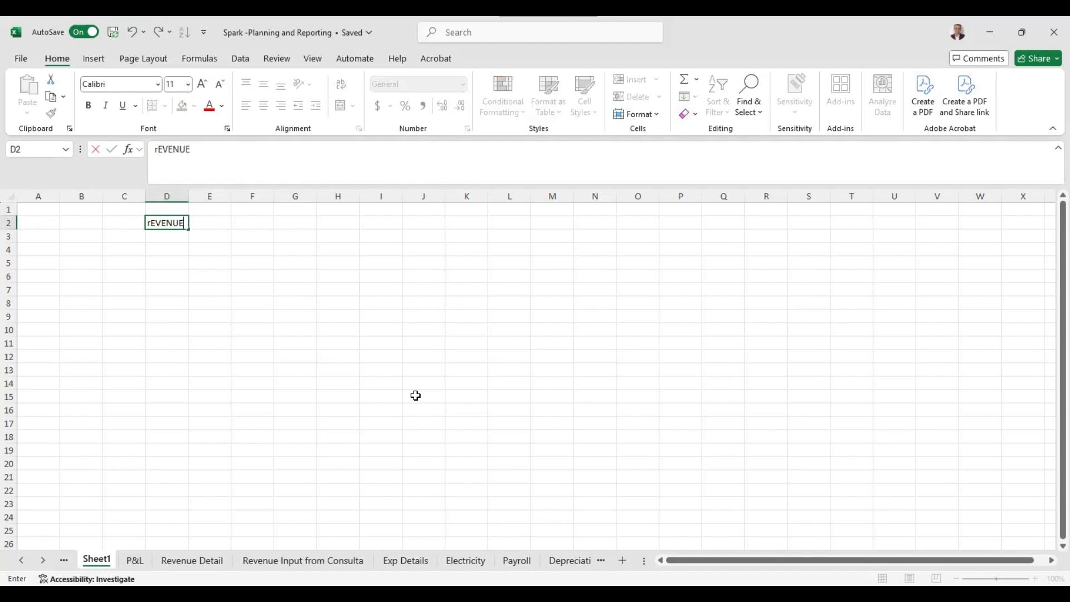
key(Return)
key(Down)
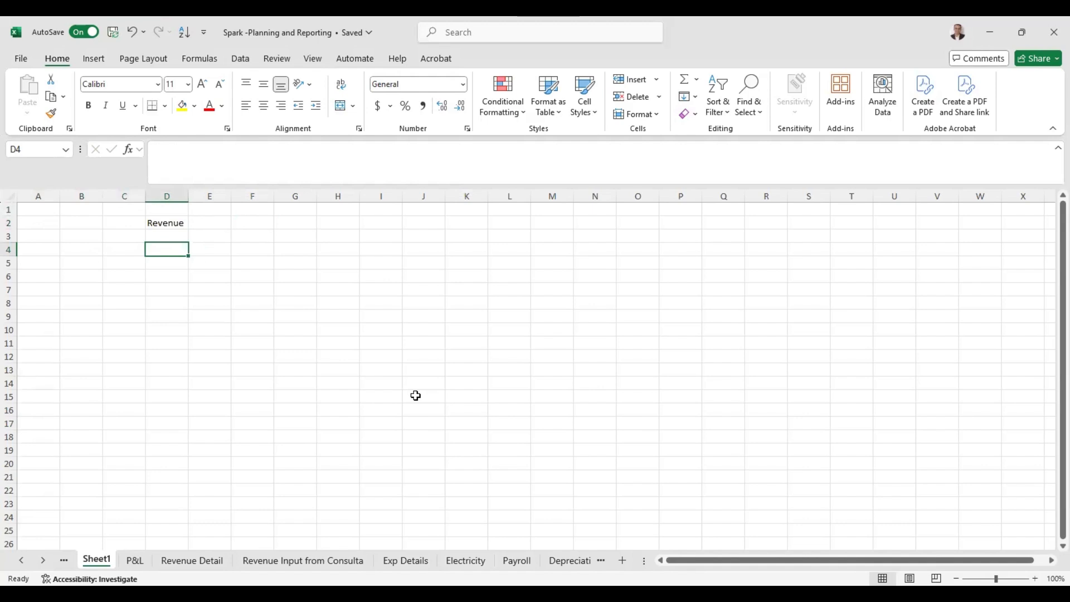
Enter the column headers Region, Product Category and Product in cells D4 to F4.
text(Region)
key(Return)
key(Up)
key(Right)
text(Product Cateregory)
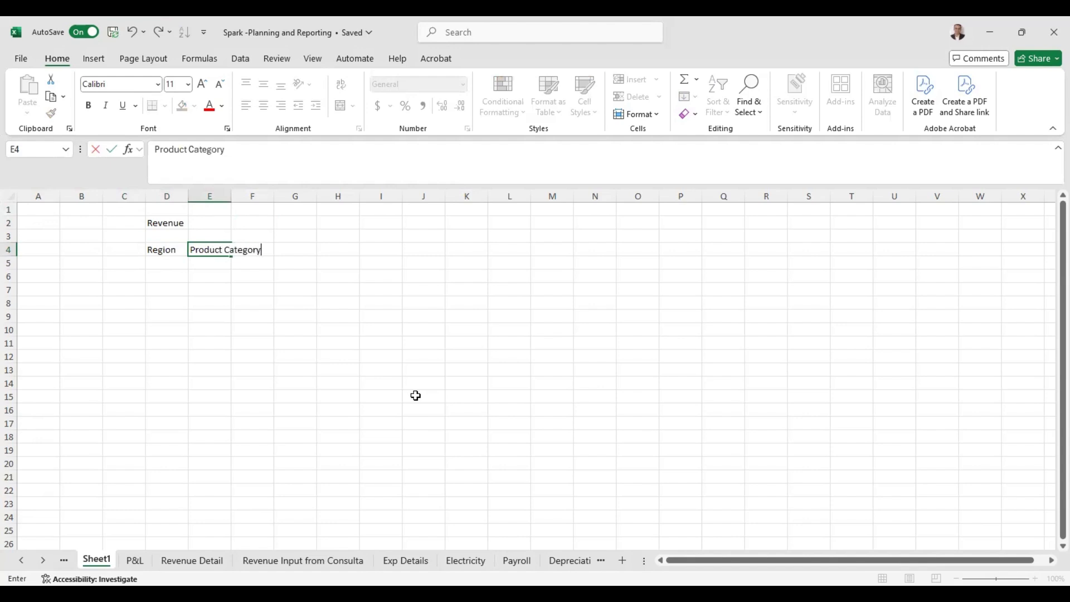
key(Return)
key(Up)
key(Right)
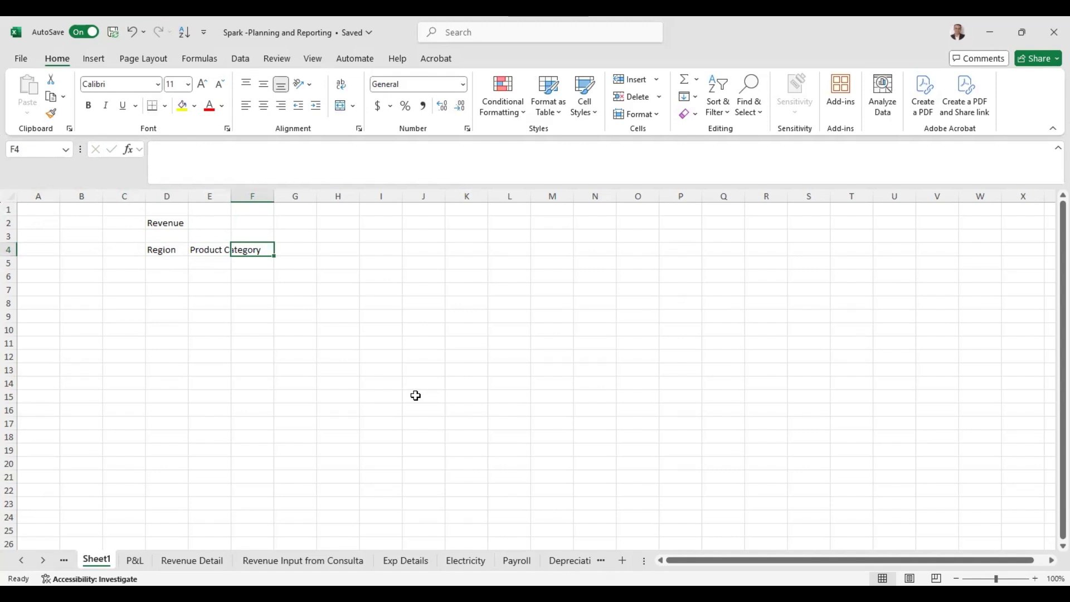
text(Product)
key(Return)
Link D5:F5 to the first data row's region, size and product on the Revenue Detail sheet, starting from ='Revenue Detail'!A6.
key(Left)
key(Left)
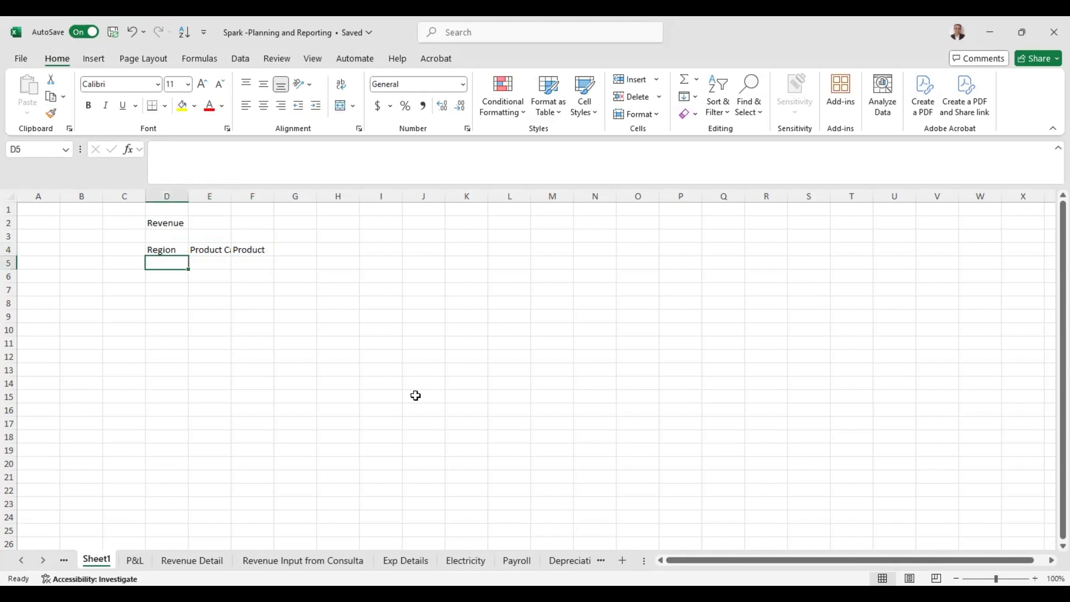
text(=)
key(ctrl+Page_Down)
key(ctrl+Page_Down)
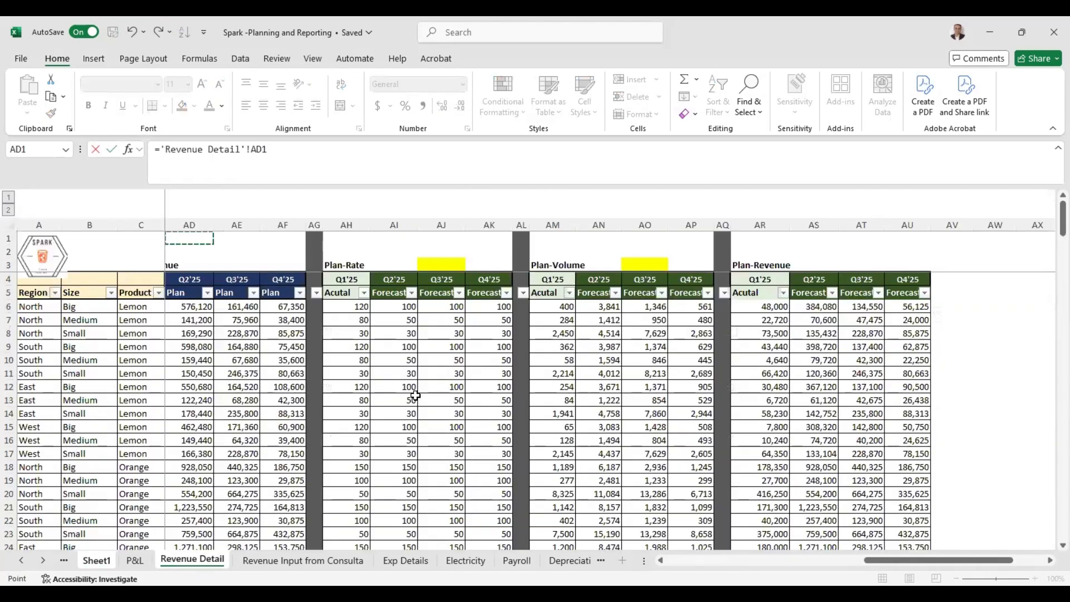
key(ctrl+Home)
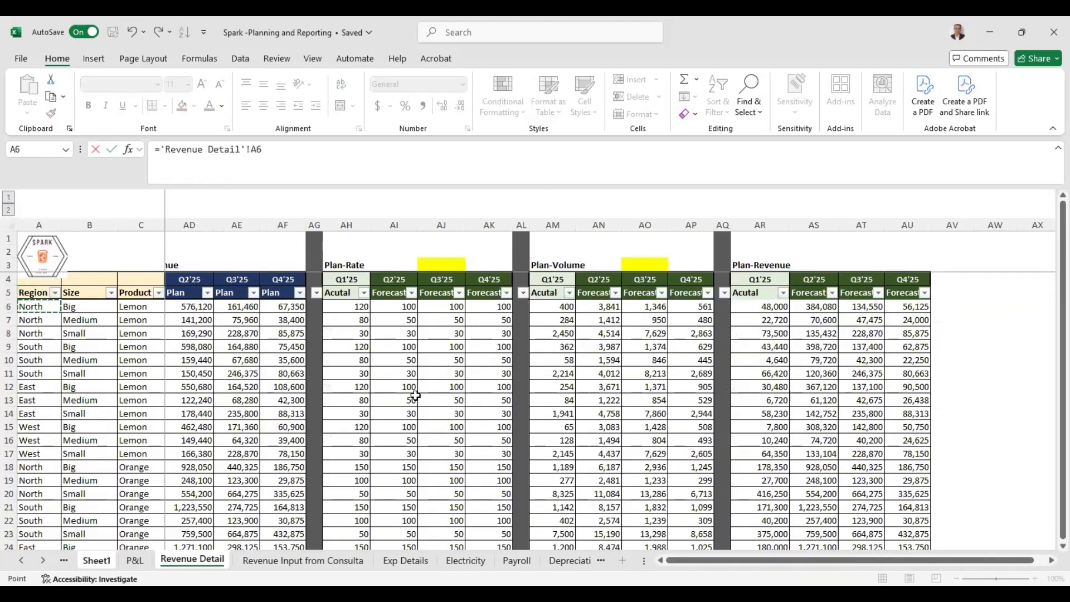
key(ctrl+Return)
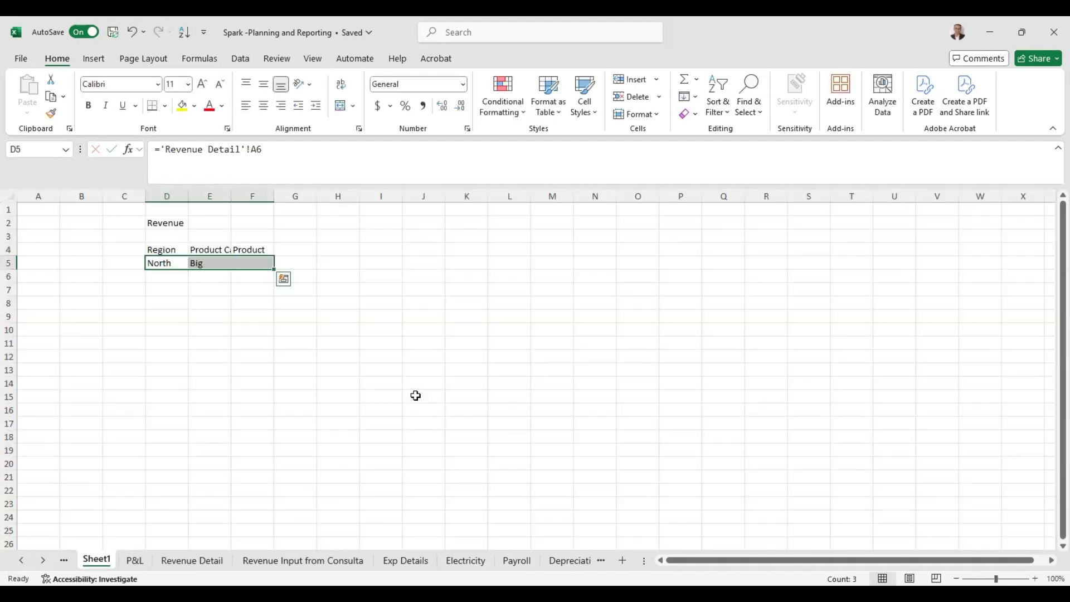
Fill the linked region, category and product formulas in D5:F5 down through row 57.
key(shift+Page_Down)
key(shift+Page_Down)
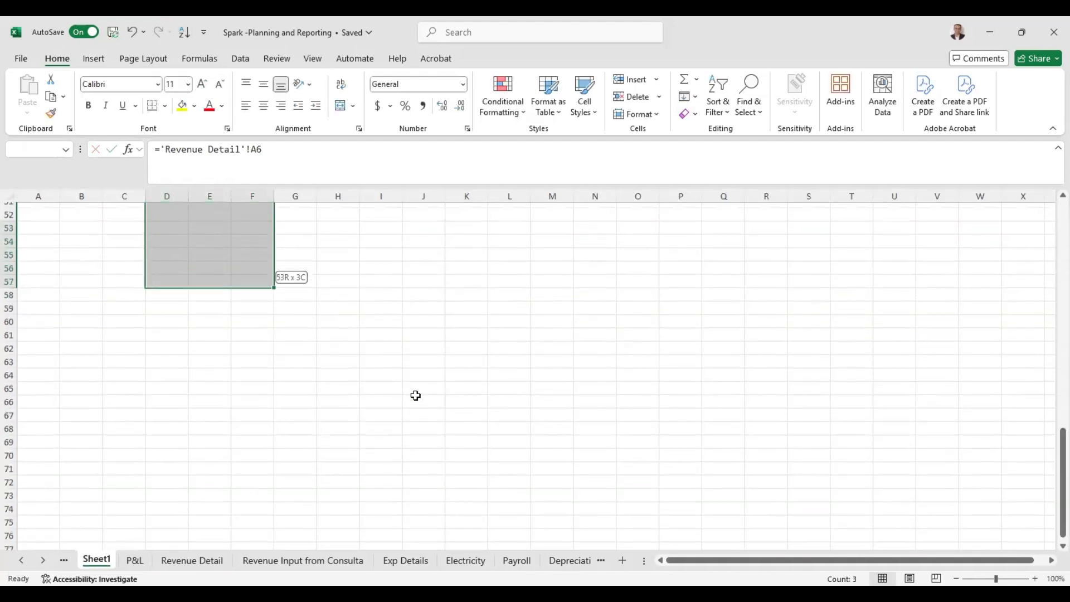
key(ctrl+d)
key(ctrl+Up)
key(ctrl+Up)
key(Down)
key(Down)
key(Down)
key(Down)
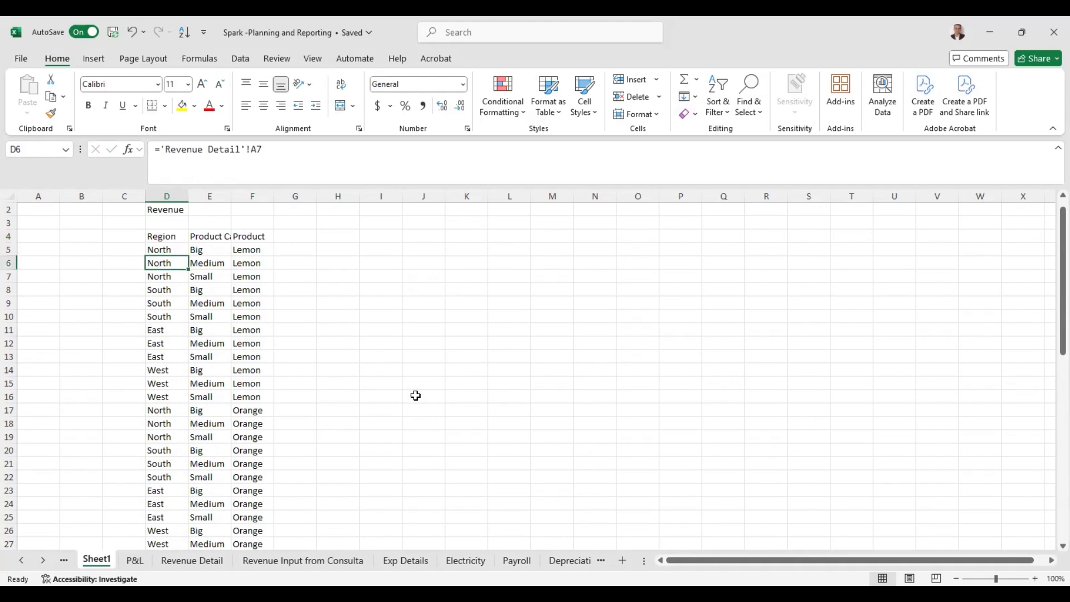
Delete the surplus rows of zeros beneath the last product record, down to row 57.
key(ctrl+Down)
key(shift+space)
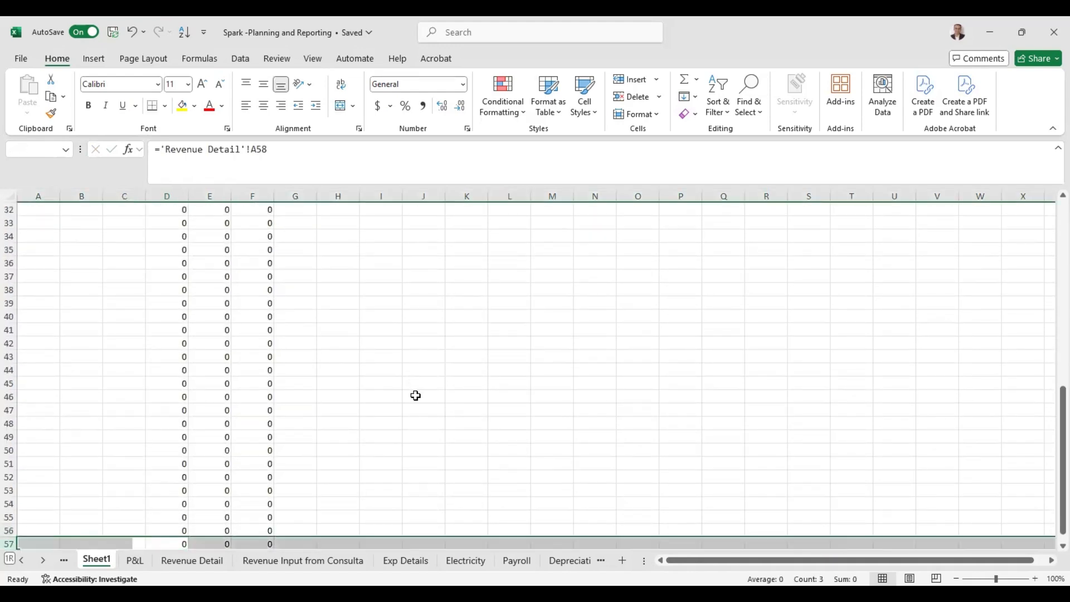
key(ctrl+Up)
key(ctrl+Up)
Add the headers Q1 Budget in G4 and Q1 Actuals in H4.
key(Down)
key(Down)
key(Right)
key(Right)
key(Right)
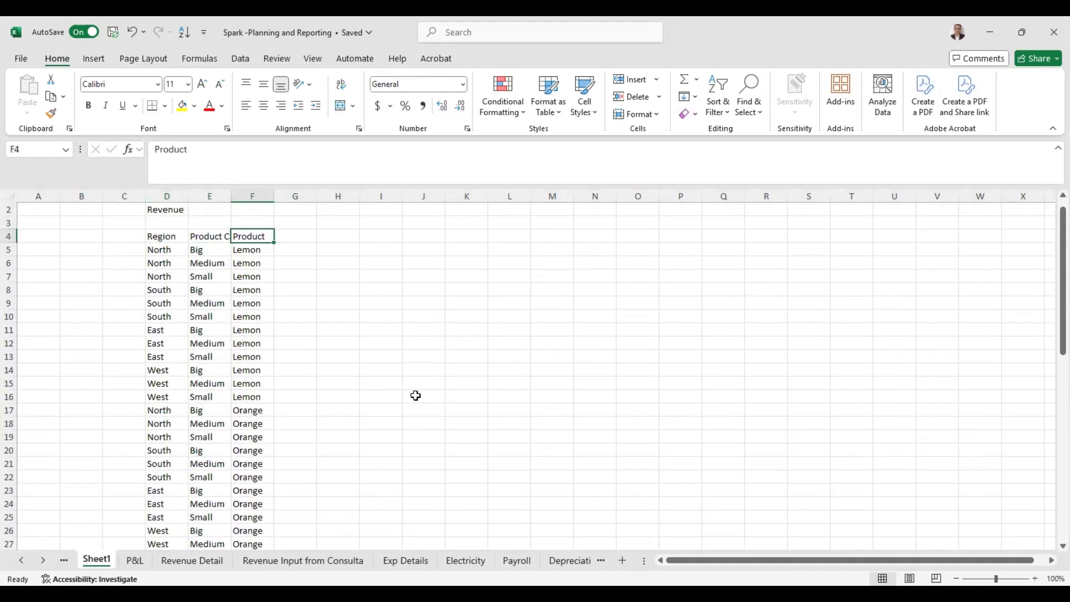
text(Q1)
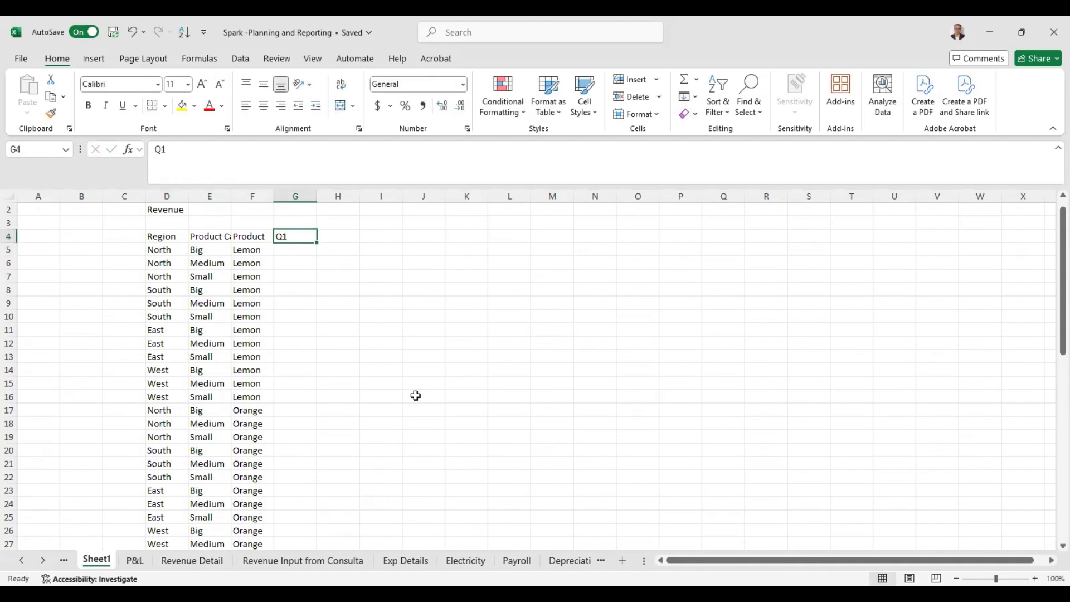
text( Budget)
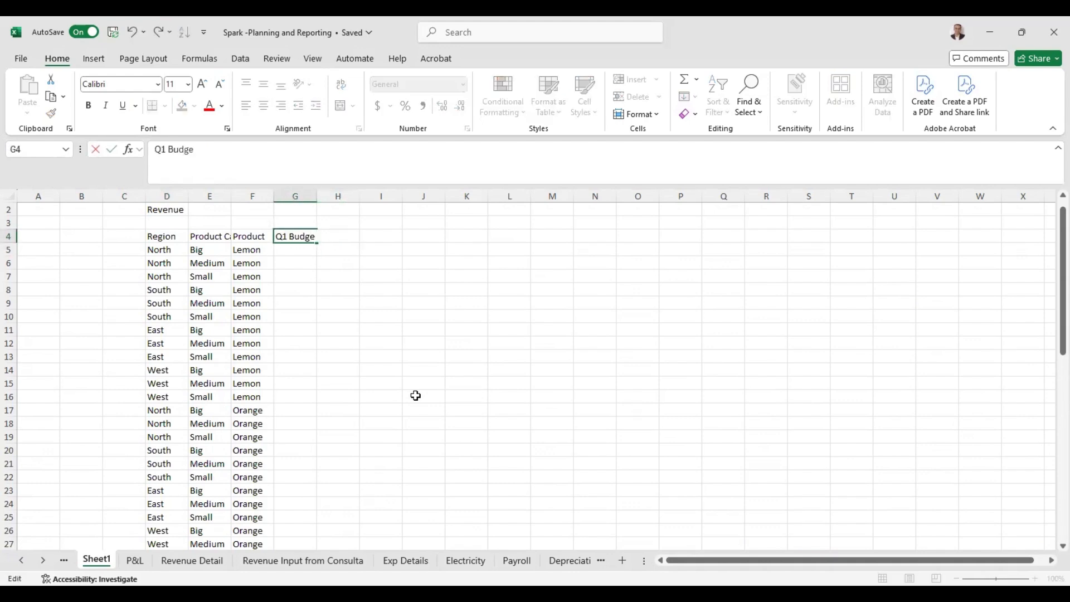
key(Escape)
text(Bud)
key(Escape)
key(F2)
text(Budget)
key(Return)
key(Up)
key(Right)
text(Q1 Actuals)
key(Return)
Link G5 to the first Q1'25 planned revenue value in cell AC6 of the Revenue Detail sheet.
text(=)
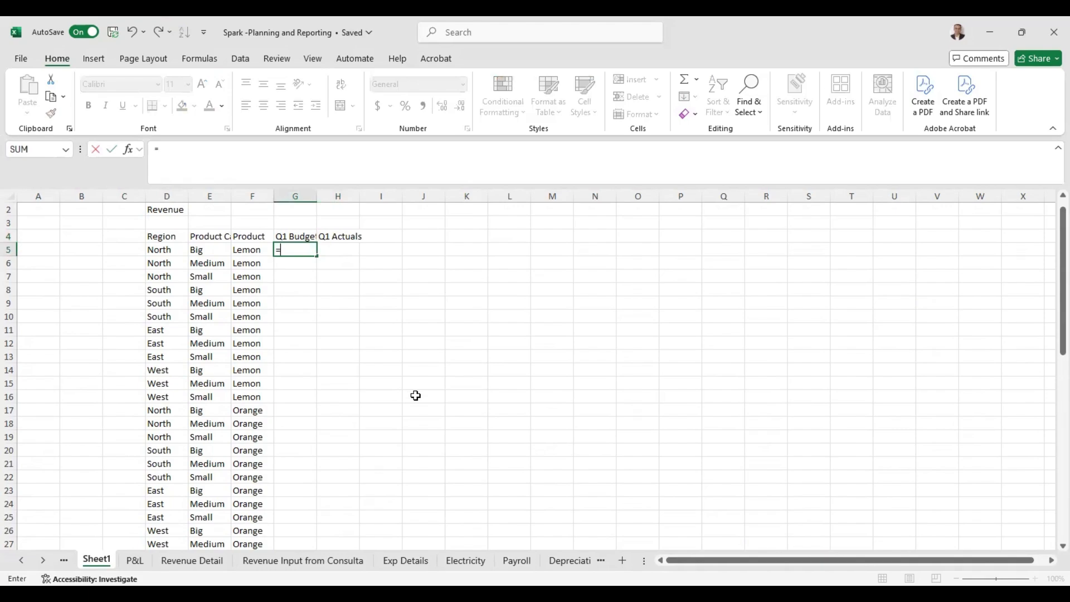
key(ctrl+Page_Down)
key(ctrl+Page_Down)
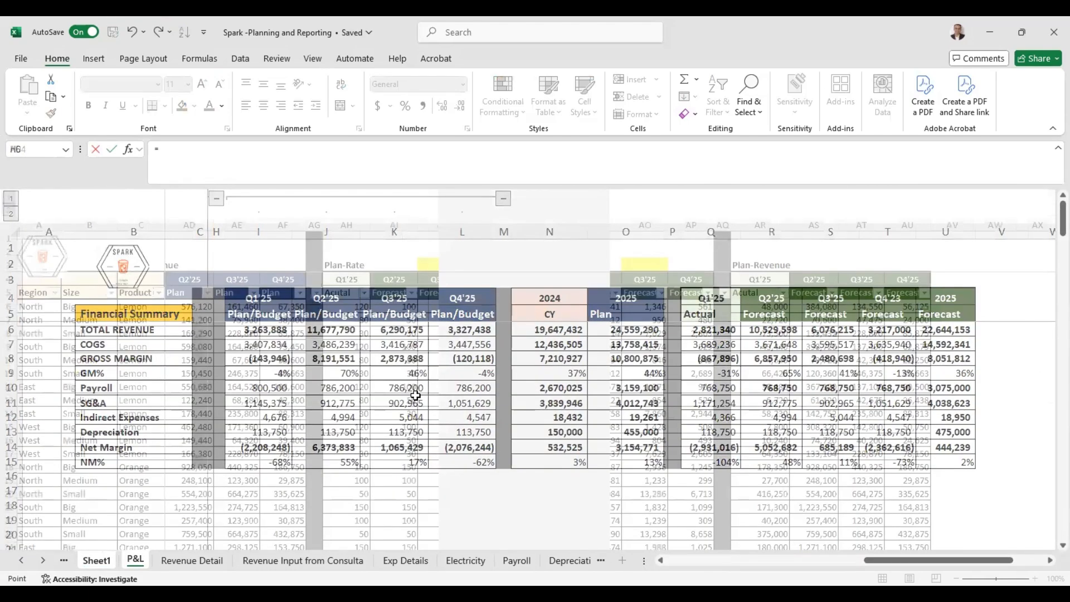
key(Down)
key(Down)
key(Left)
key(Left)
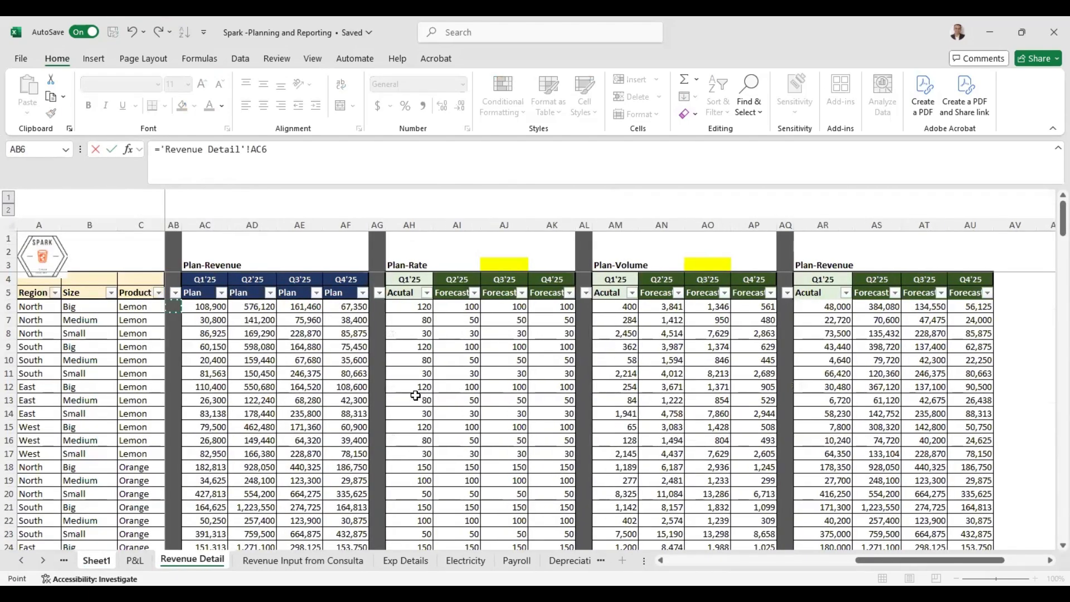
key(Left)
key(Left)
key(Right)
key(Right)
key(Right)
key(Return)
Fill the Q1 Budget formula down from G5 to the last data row, row 28.
key(Left)
key(ctrl+Down)
key(Right)
key(ctrl+shift+Up)
key(ctrl+d)
key(ctrl+Up)
key(ctrl+Up)
Link H5 to the first Q1'25 actual revenue value in cell AR6 of the Revenue Detail sheet.
key(Down)
key(Down)
key(Down)
key(Down)
key(Right)
text(=)
key(ctrl+Page_Down)
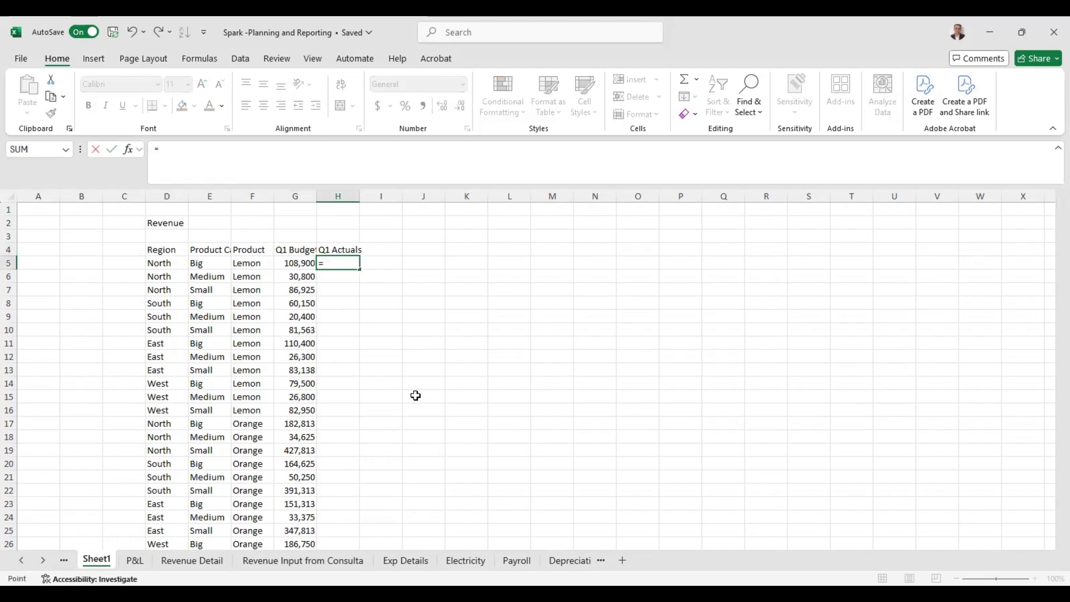
key(ctrl+Page_Down)
key(Right)
key(Right)
key(Right)
key(Right)
key(Right)
key(Right)
key(Right)
key(Right)
key(Right)
key(Right)
key(Right)
key(Right)
key(Right)
key(Right)
key(Right)
key(Right)
key(Right)
key(Right)
key(Right)
key(Right)
key(Right)
key(Right)
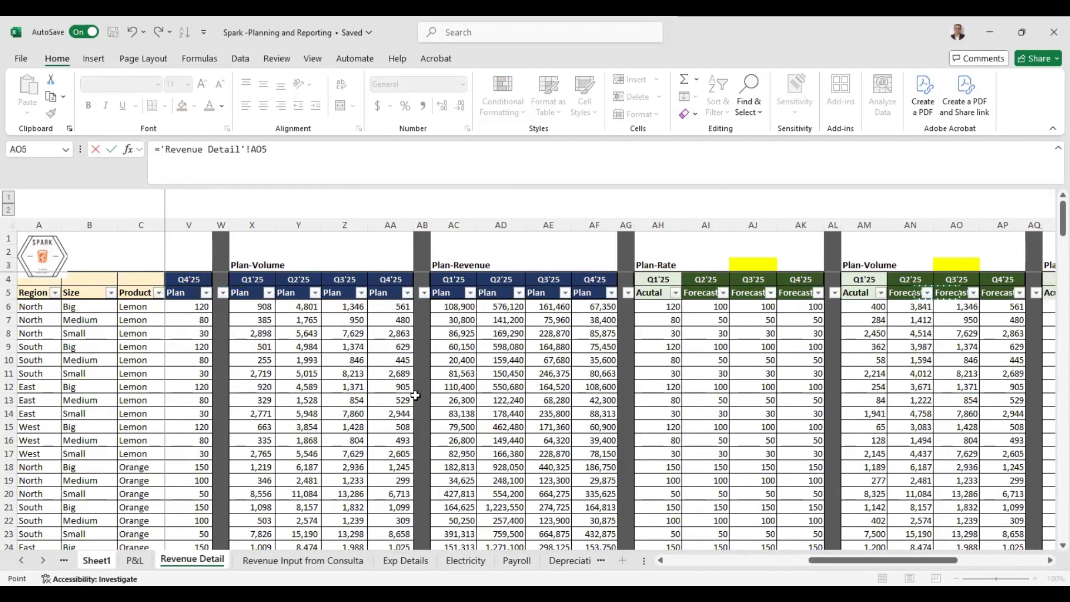
key(Down)
key(Return)
Fill the Q1 Actuals formula down from H5 to the last data row, row 28.
key(Left)
key(ctrl+Down)
key(Right)
key(ctrl+shift+Up)
key(ctrl+d)
key(ctrl+Up)
key(ctrl+Up)
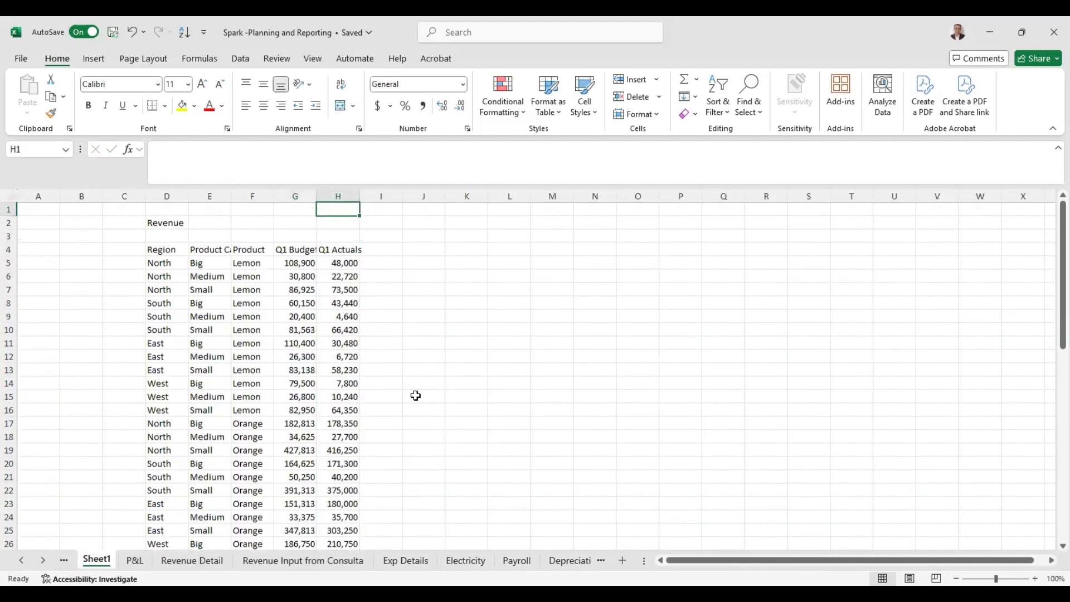
Make the table's header row D4:H4 bold.
key(Down)
key(Down)
key(Down)
key(ctrl+shift+Left)
key(ctrl+b)
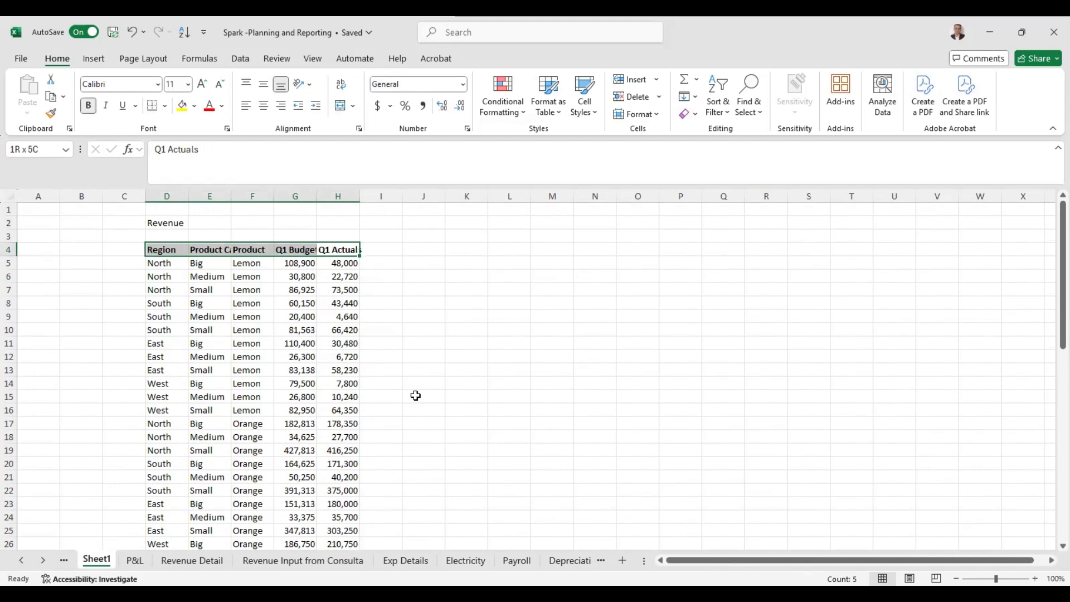
Create a PivotTable from the data in D4:H28 and place it on the existing worksheet at cell L4.
key(ctrl+shift+Down)
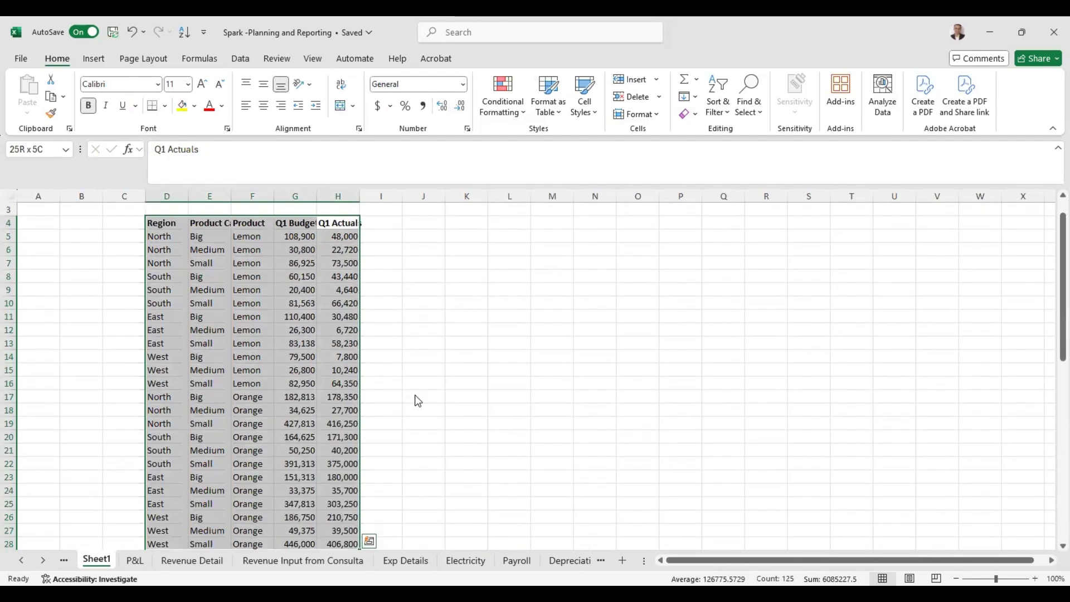
key(alt+n)
key(v)
key(t)
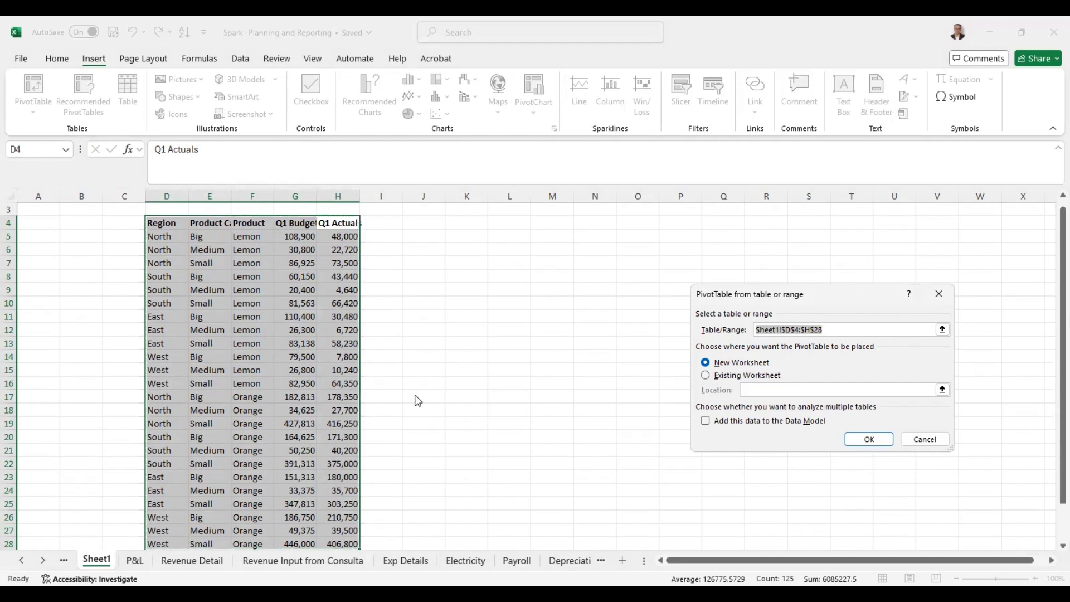
key(alt+e)
click(502, 226)
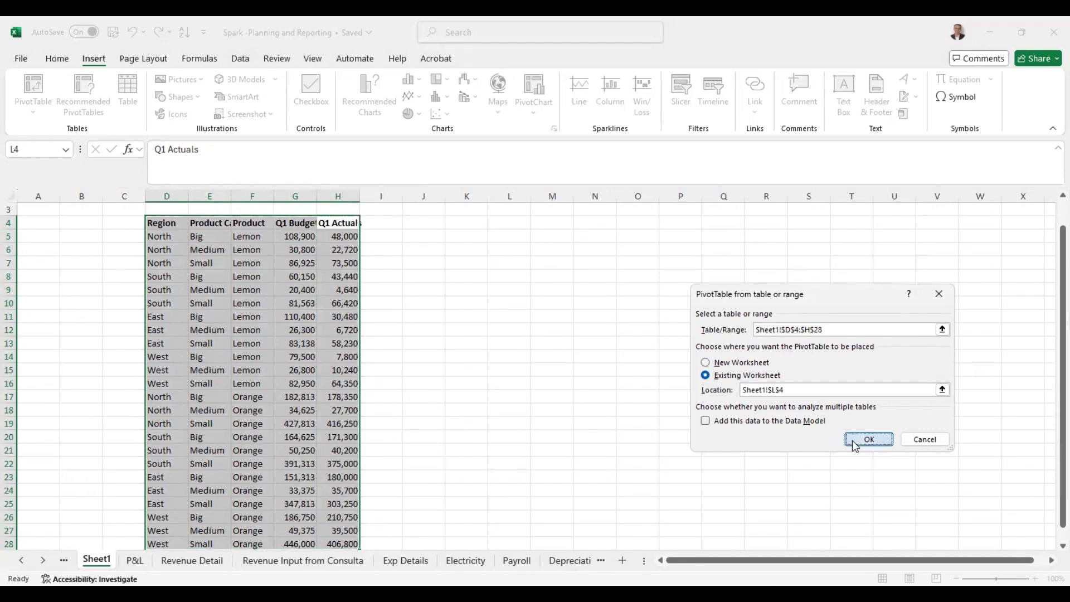
click(850, 442)
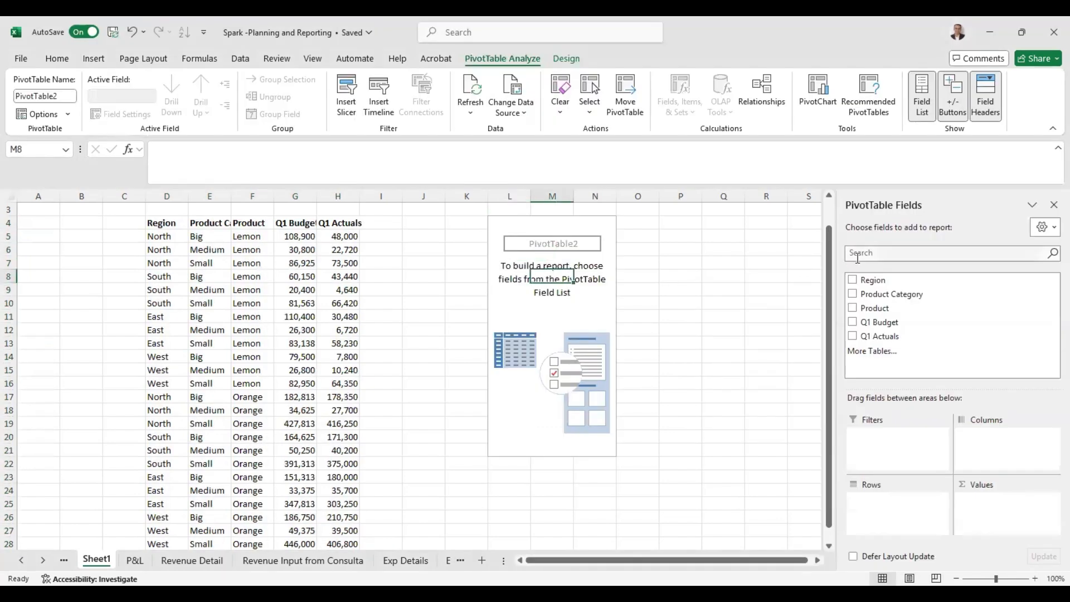
Build the PivotTable with Region as rows and the sums of Q1 Budget and Q1 Actuals as values.
click(852, 279)
click(853, 323)
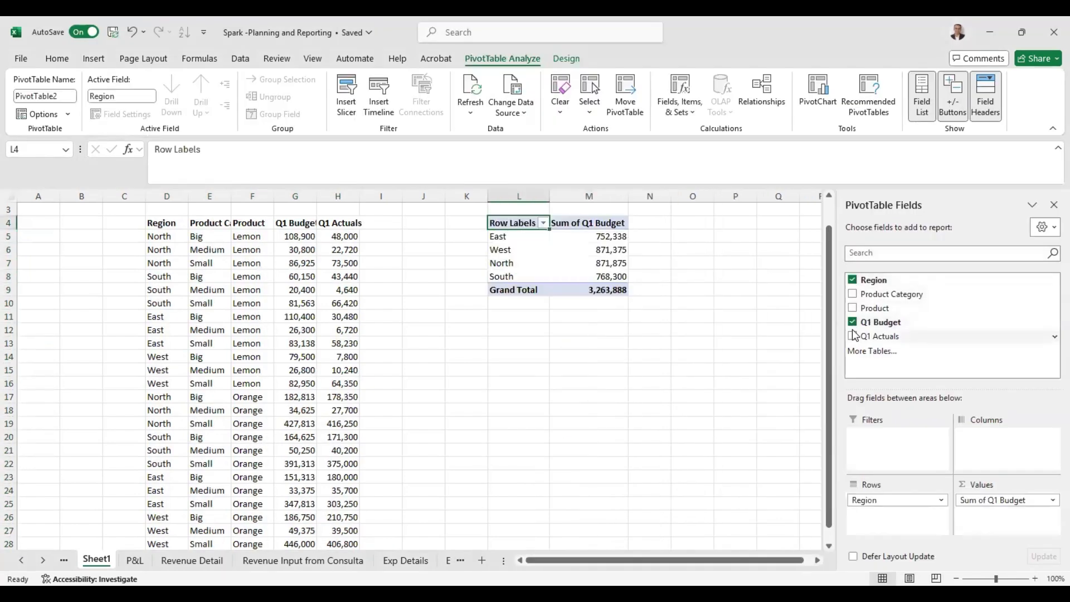
click(853, 336)
click(667, 383)
drag(494, 222, 652, 289)
click(589, 263)
click(579, 304)
click(564, 343)
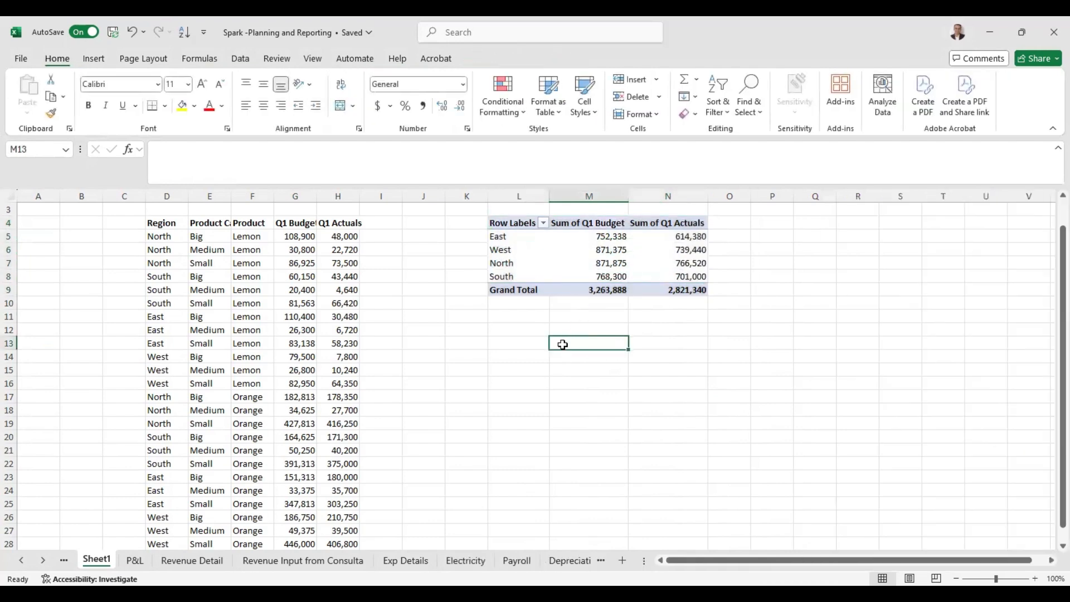
Insert a clustered column PivotChart from the region PivotTable, shrink it and place it beneath the table.
click(545, 244)
drag(514, 222, 684, 287)
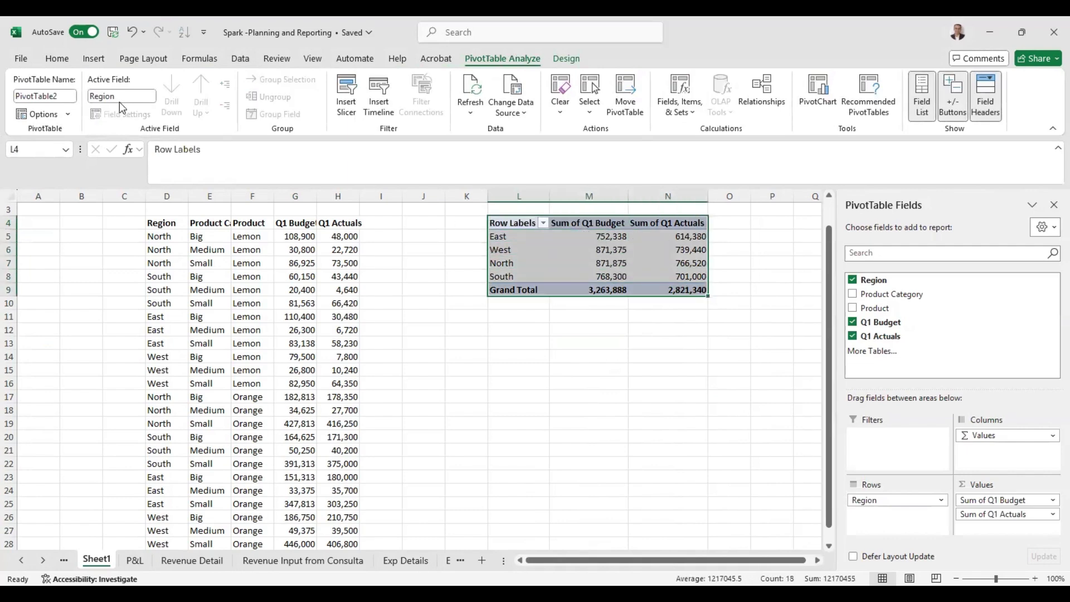
click(95, 59)
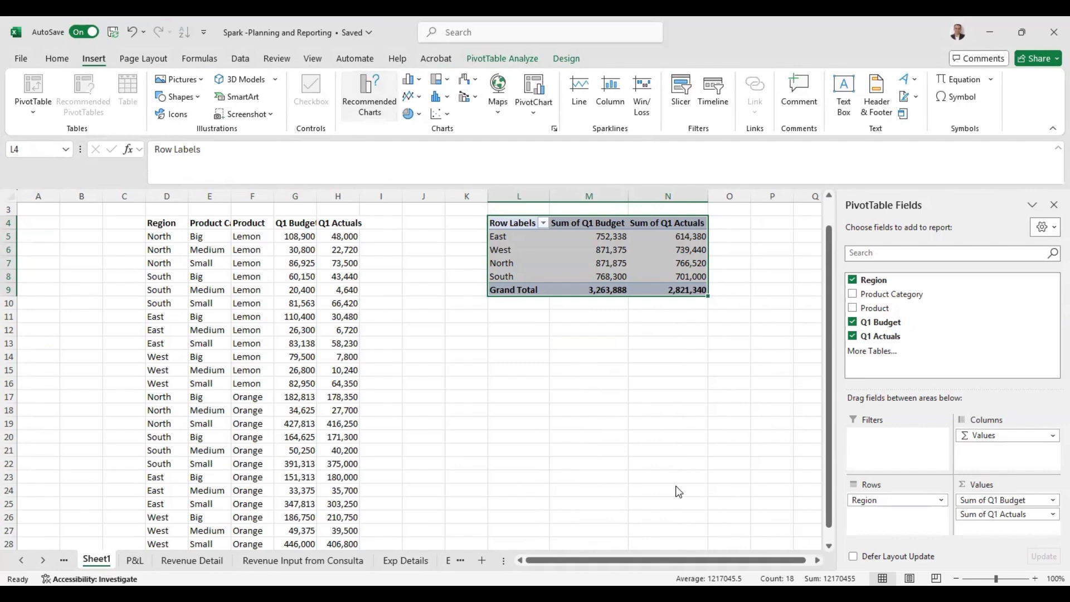
key(alt+F1)
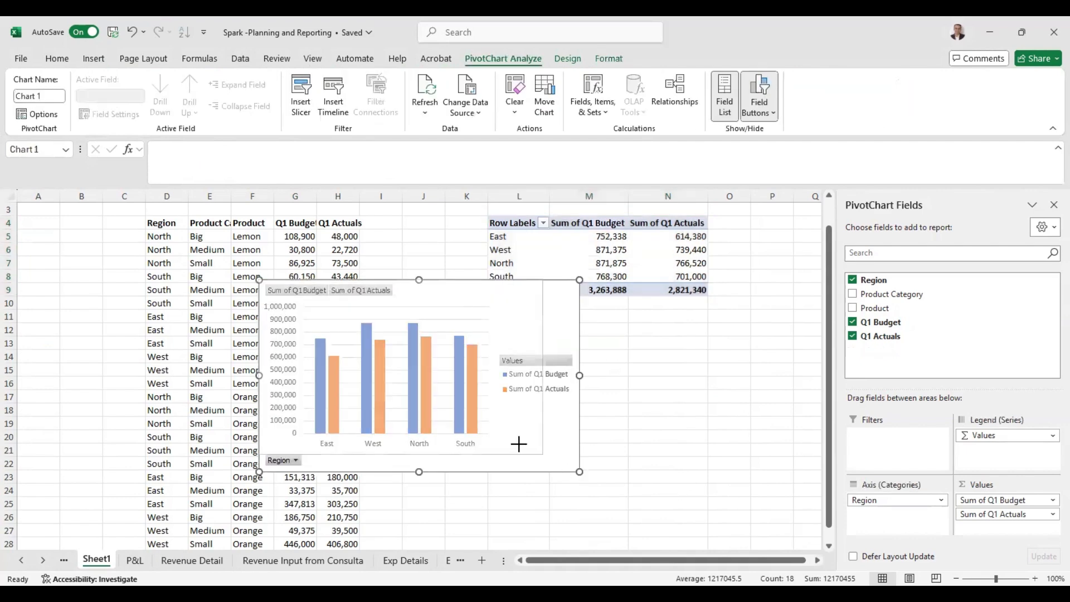
drag(578, 472, 501, 437)
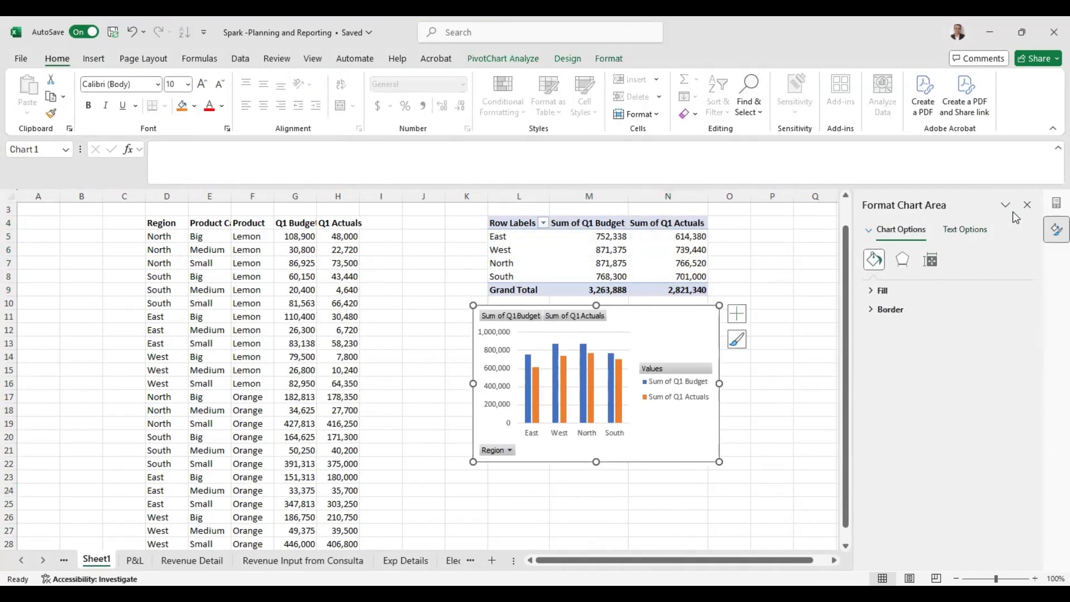
Close the Format Chart Area and PivotChart Fields panes and deselect the chart.
click(1027, 205)
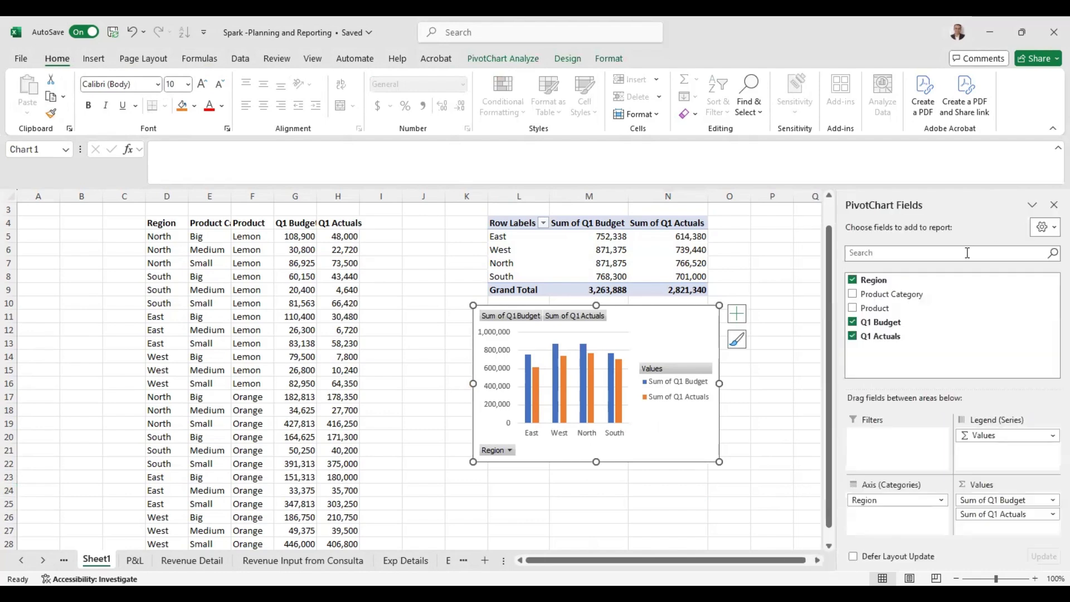
click(1034, 205)
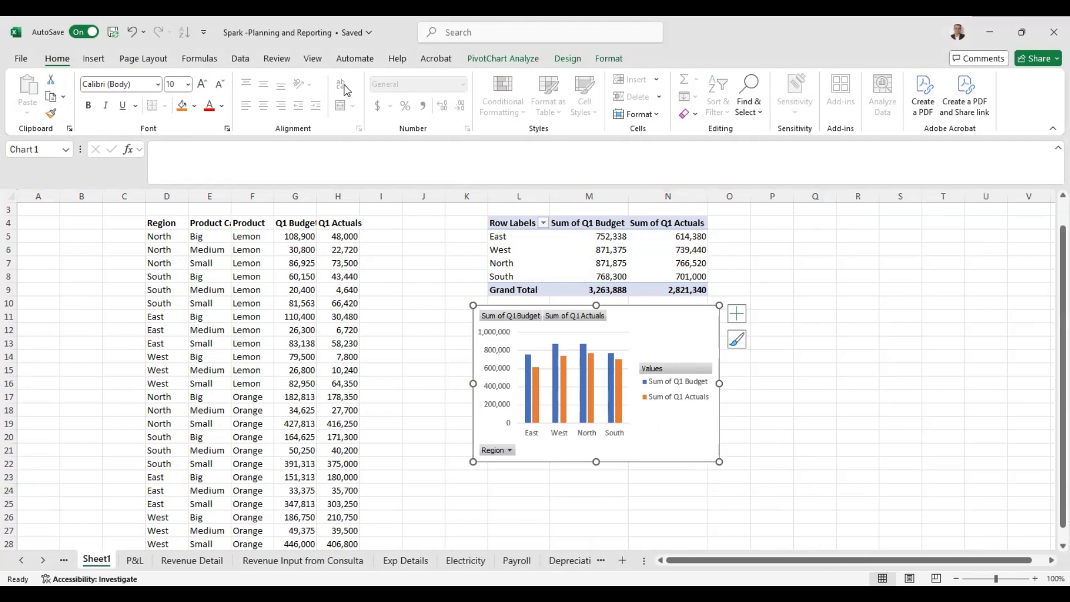
click(846, 268)
click(601, 269)
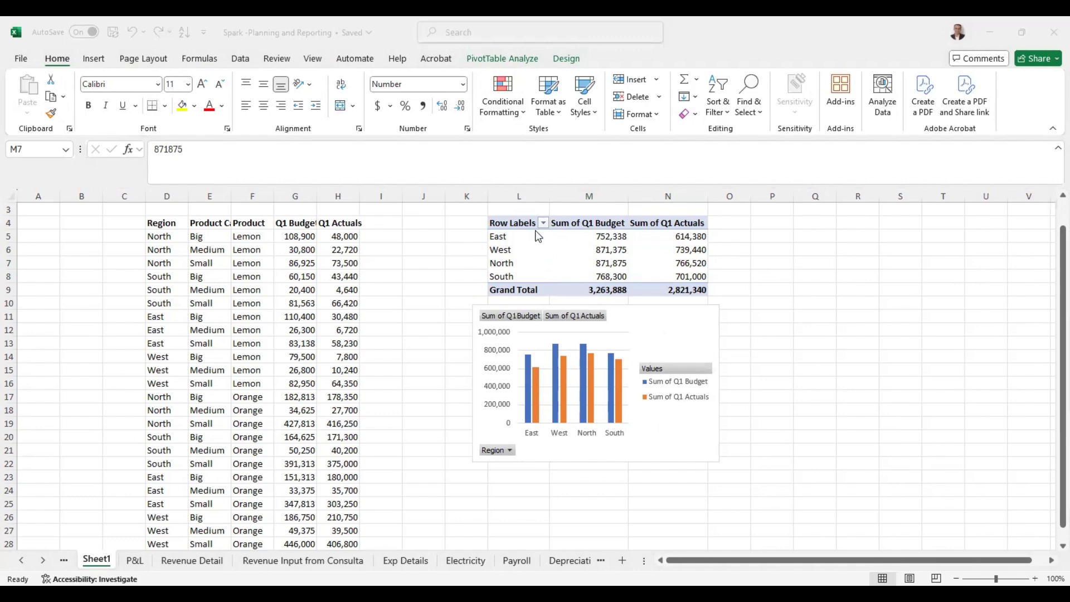
click(898, 358)
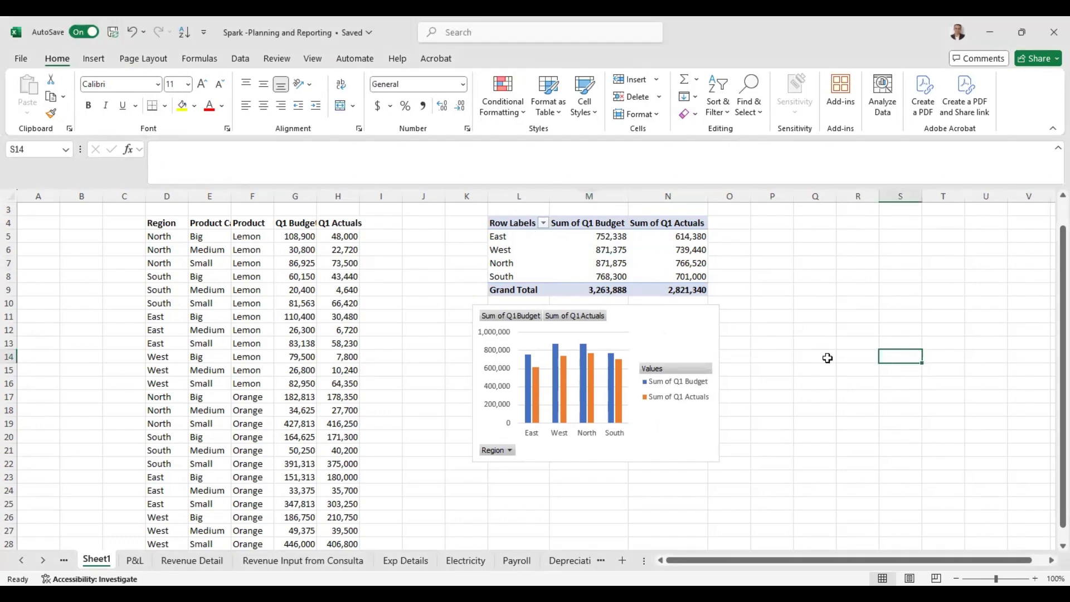
Insert a Region slicer for the region PivotTable, shorten it to about 1.55" high and place it to the right of the table and chart.
click(539, 251)
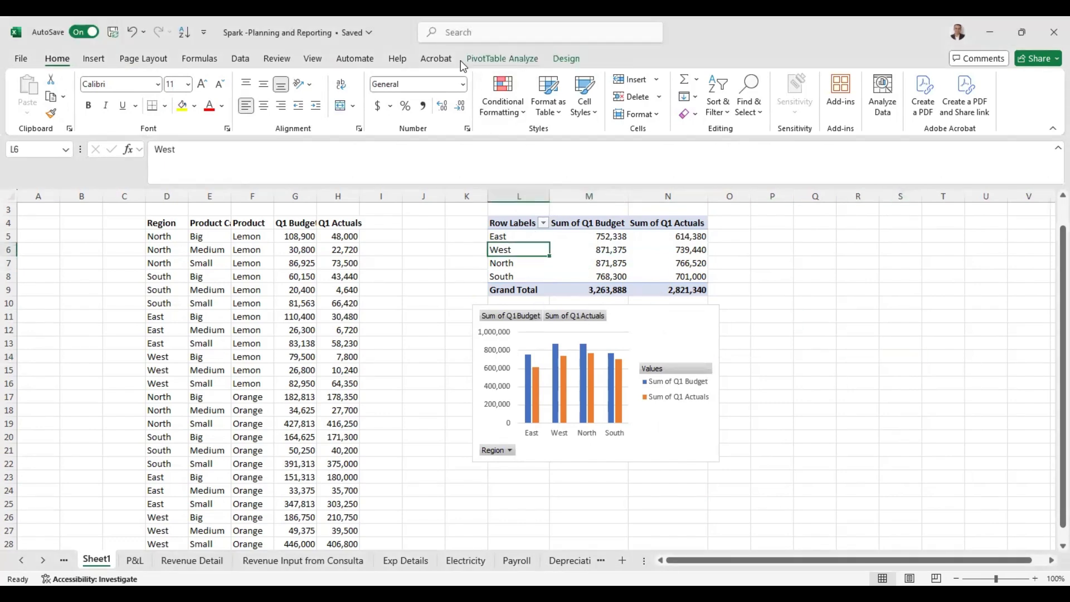
click(514, 63)
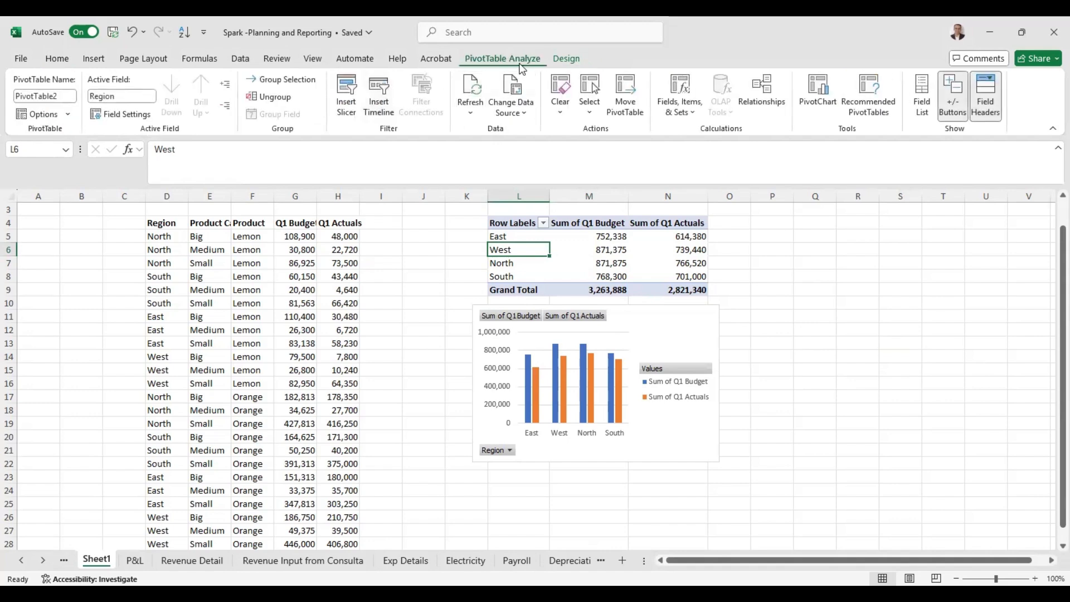
click(346, 106)
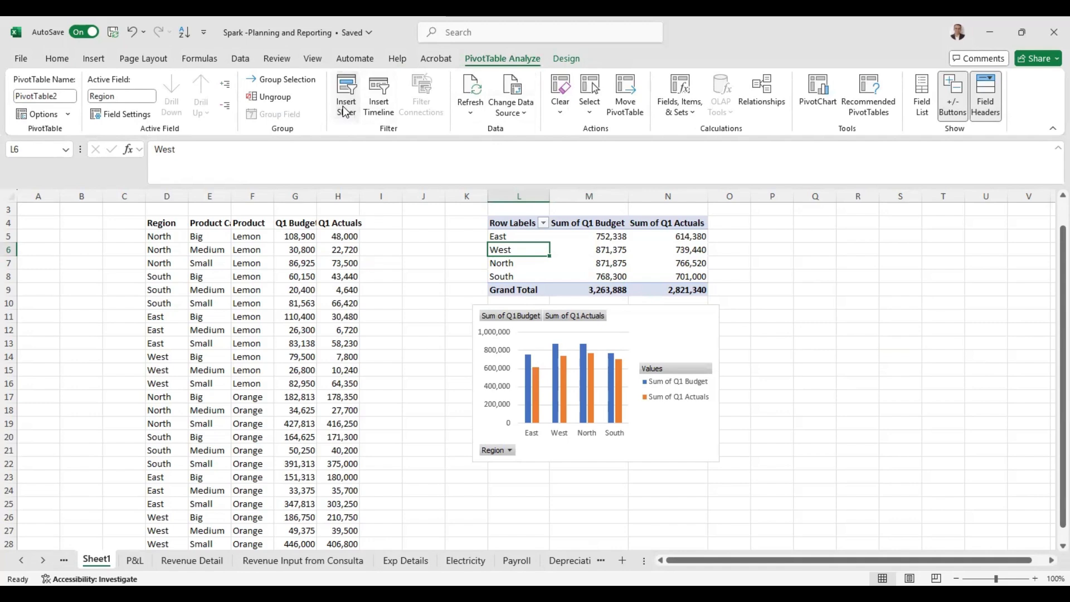
click(759, 258)
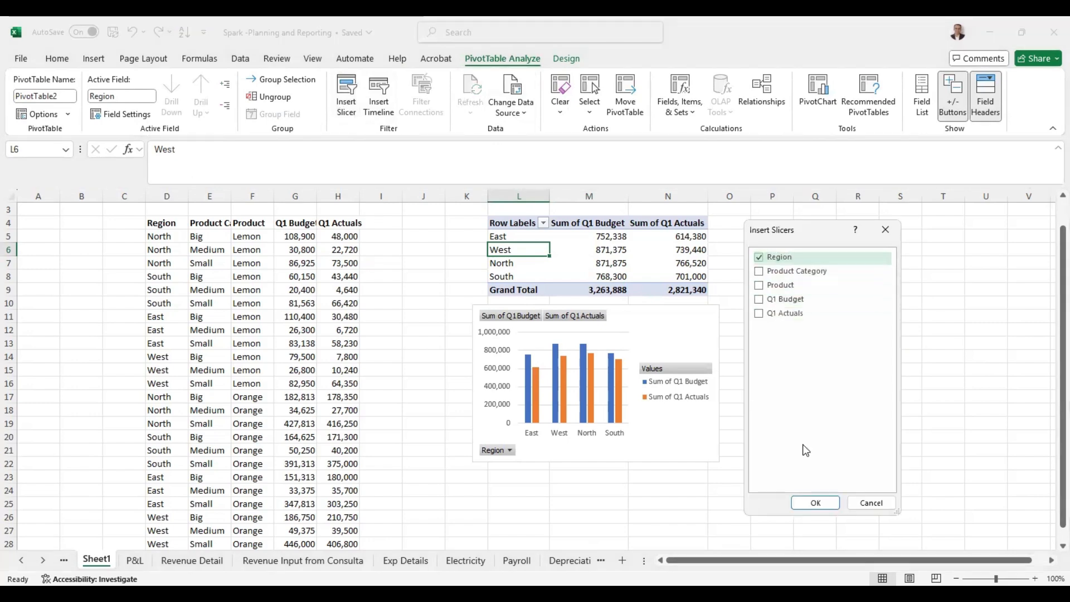
click(817, 504)
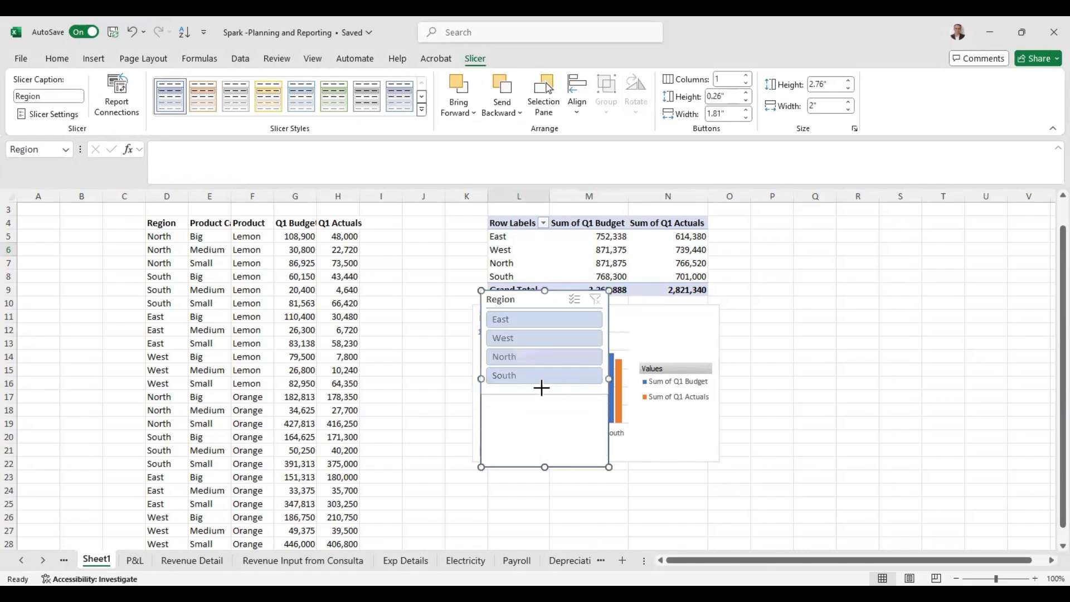
drag(542, 389, 541, 390)
drag(559, 299, 796, 259)
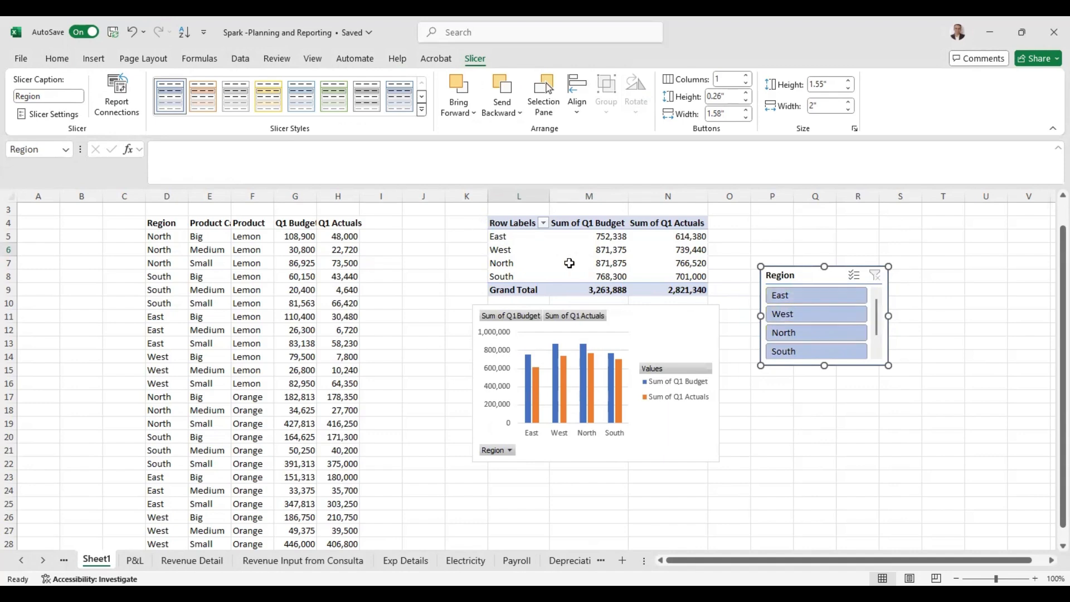
Filter the region PivotTable's row labels to East only, and reselect all regions.
click(543, 223)
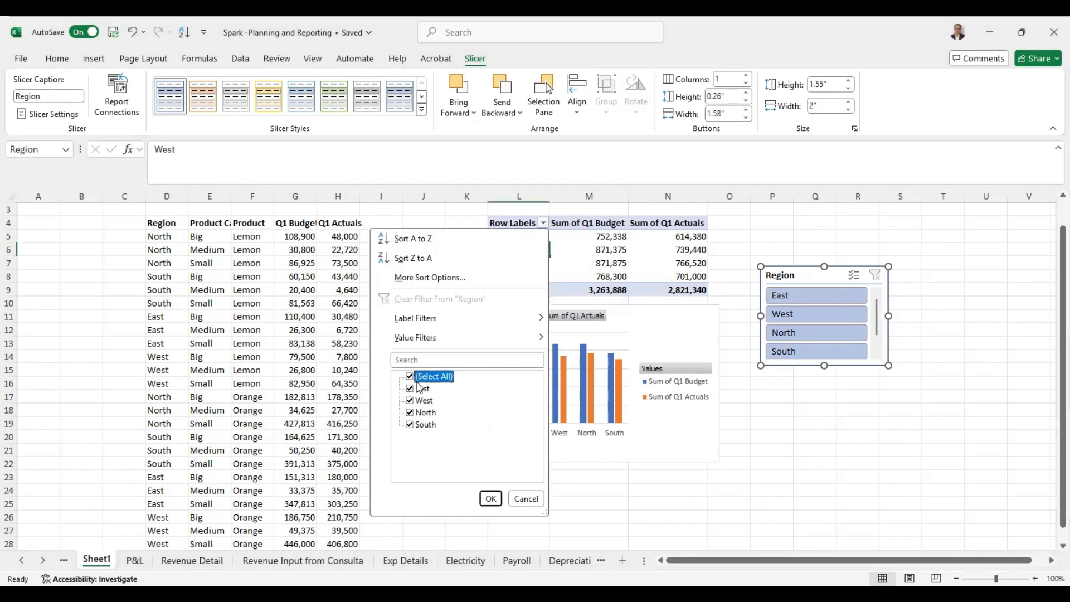
click(411, 377)
click(411, 389)
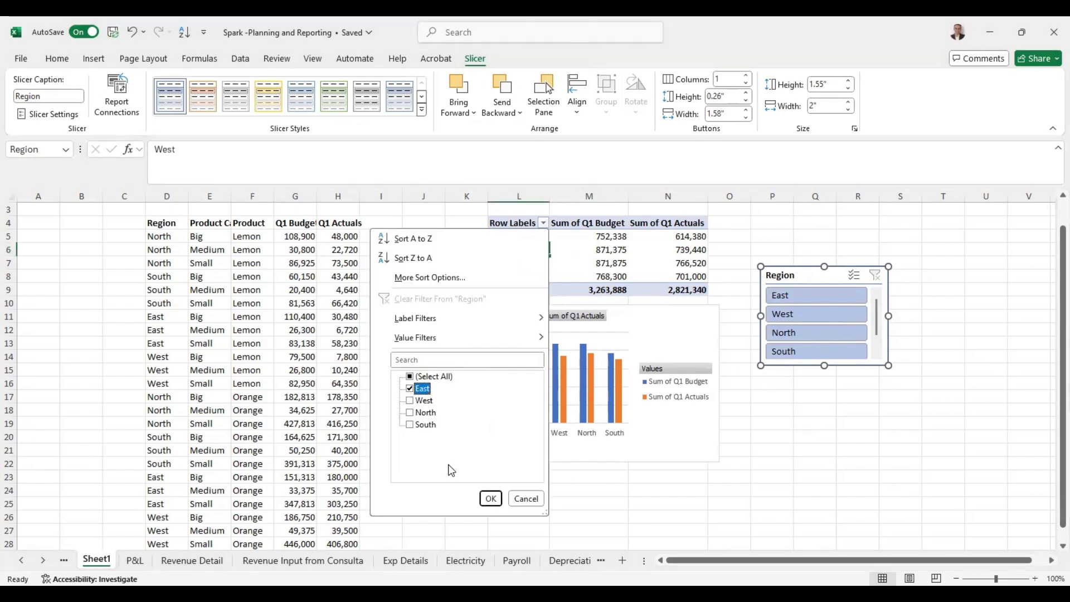
click(490, 499)
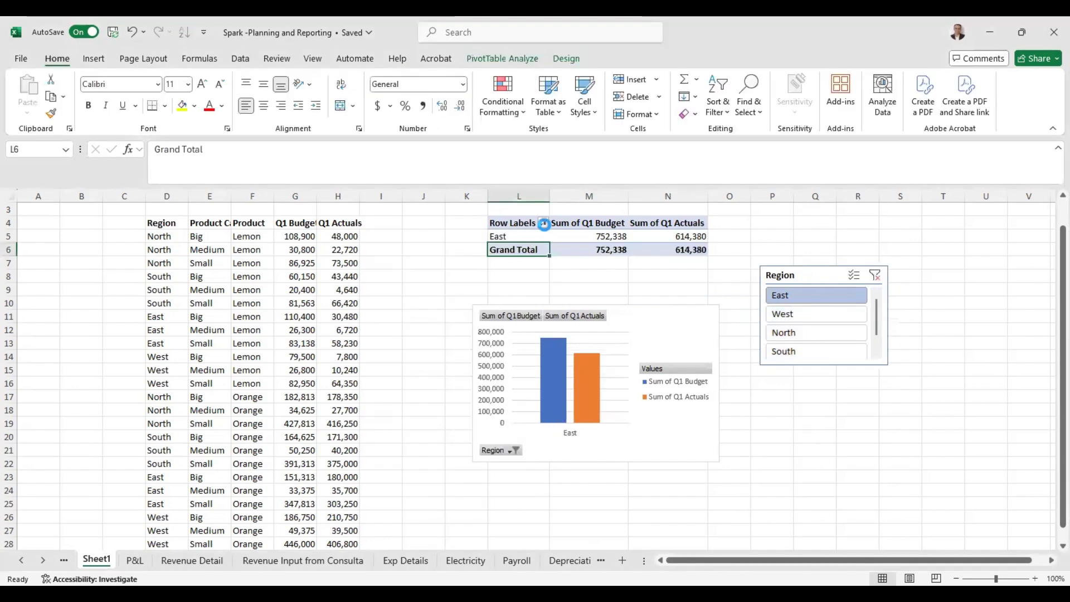
click(543, 223)
click(411, 377)
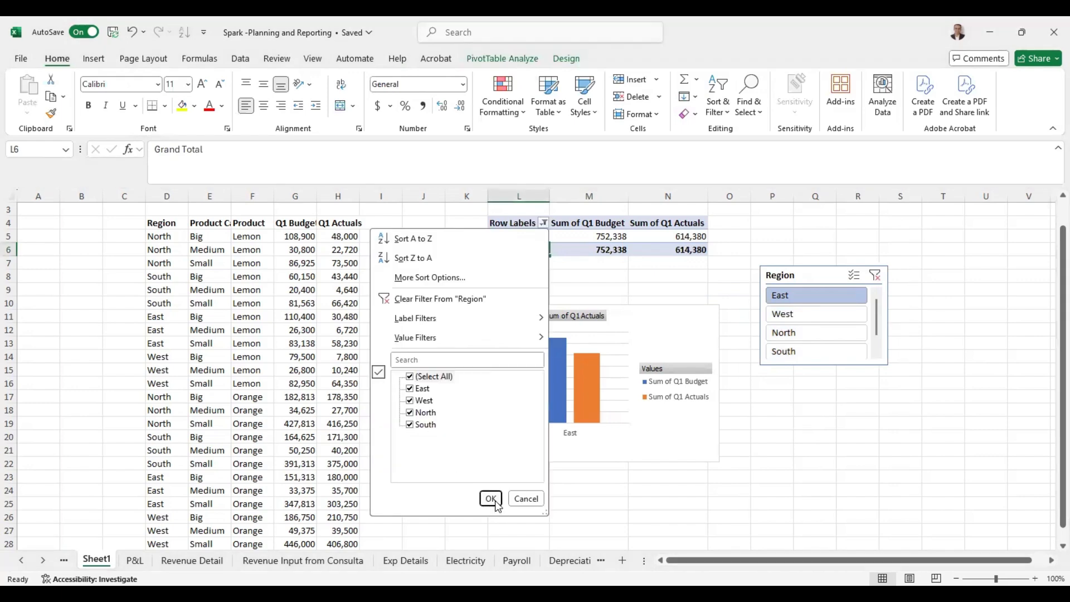
click(846, 448)
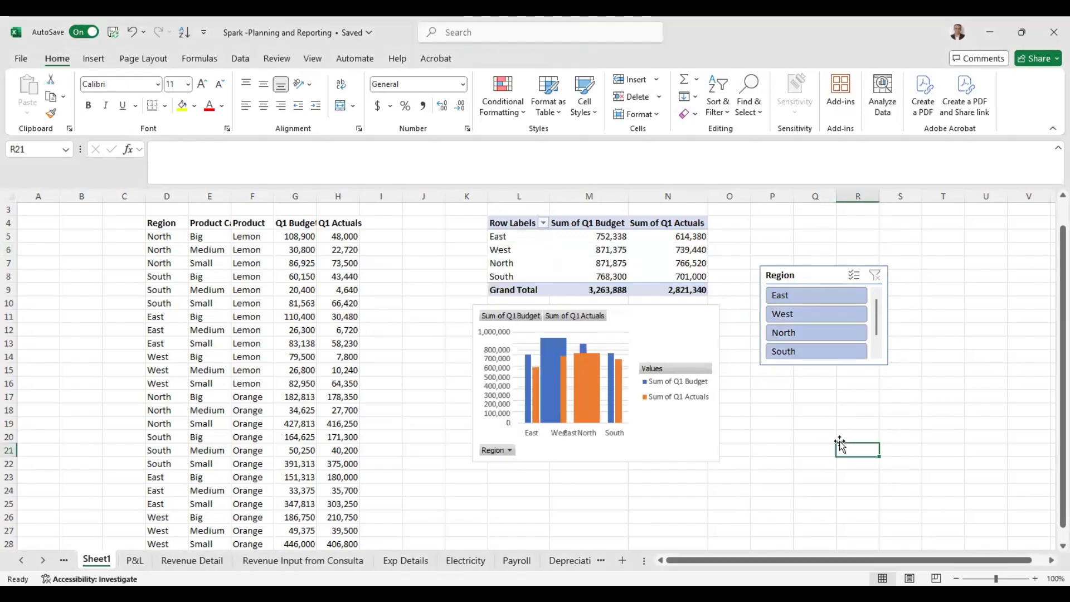
Filter the region PivotTable and chart with the slicer to East, West and North in turn, and clear the filter.
click(802, 299)
click(801, 316)
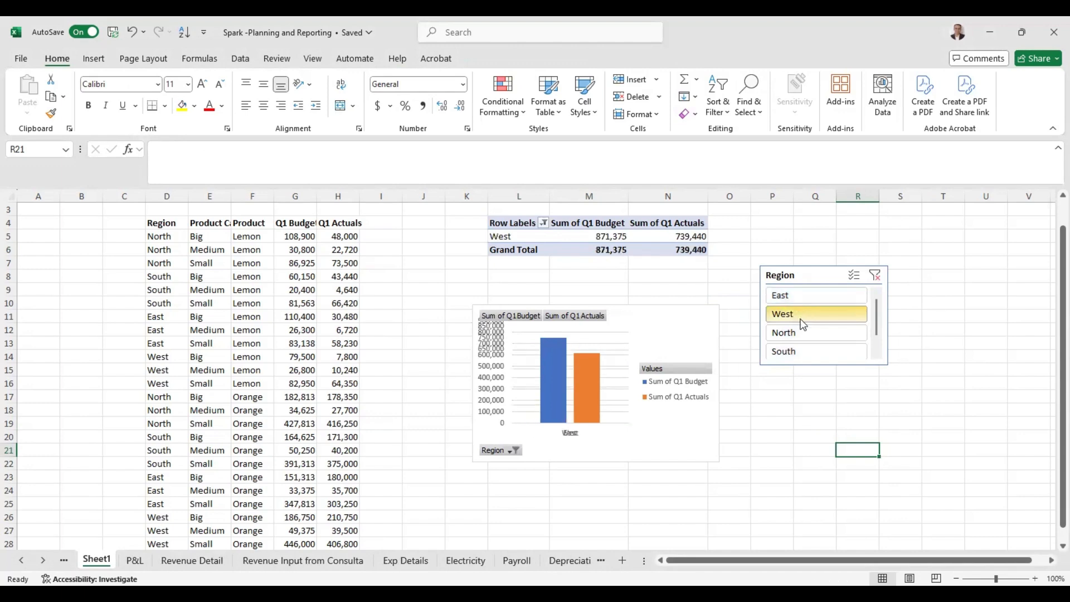
click(798, 337)
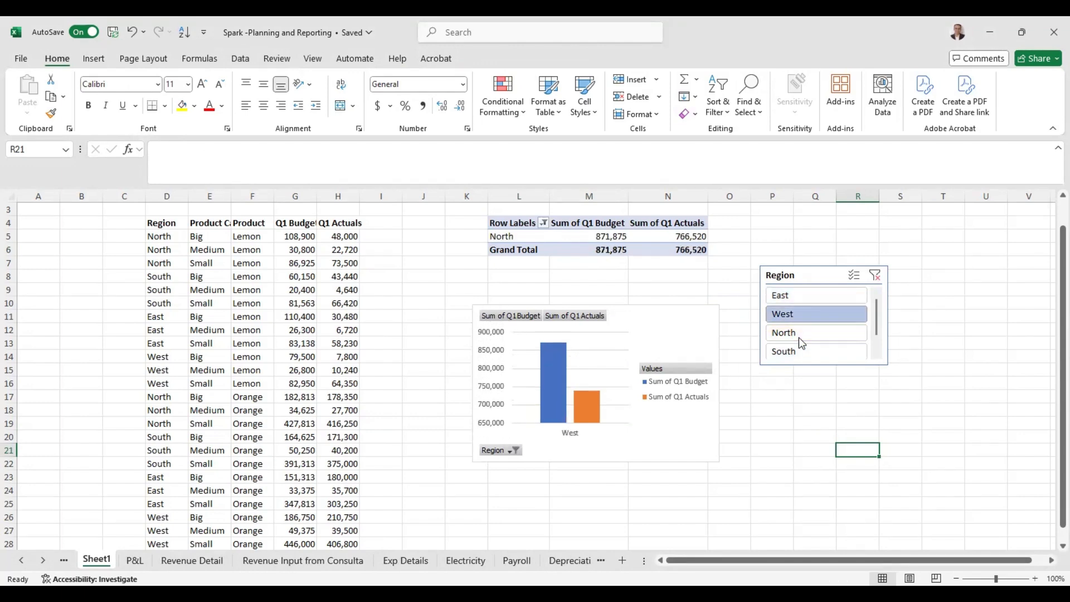
click(879, 282)
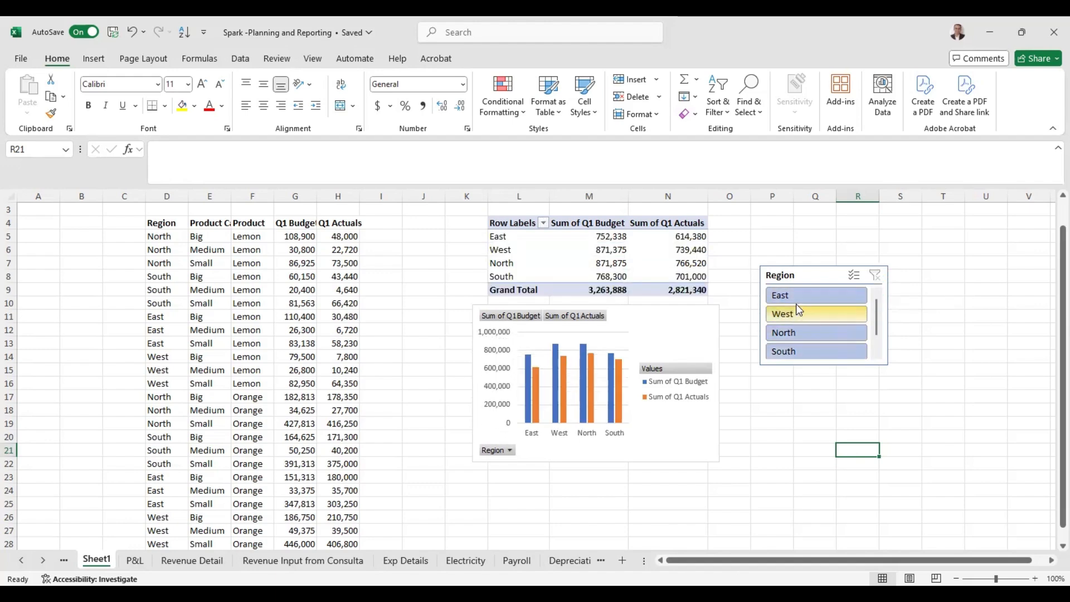
click(943, 410)
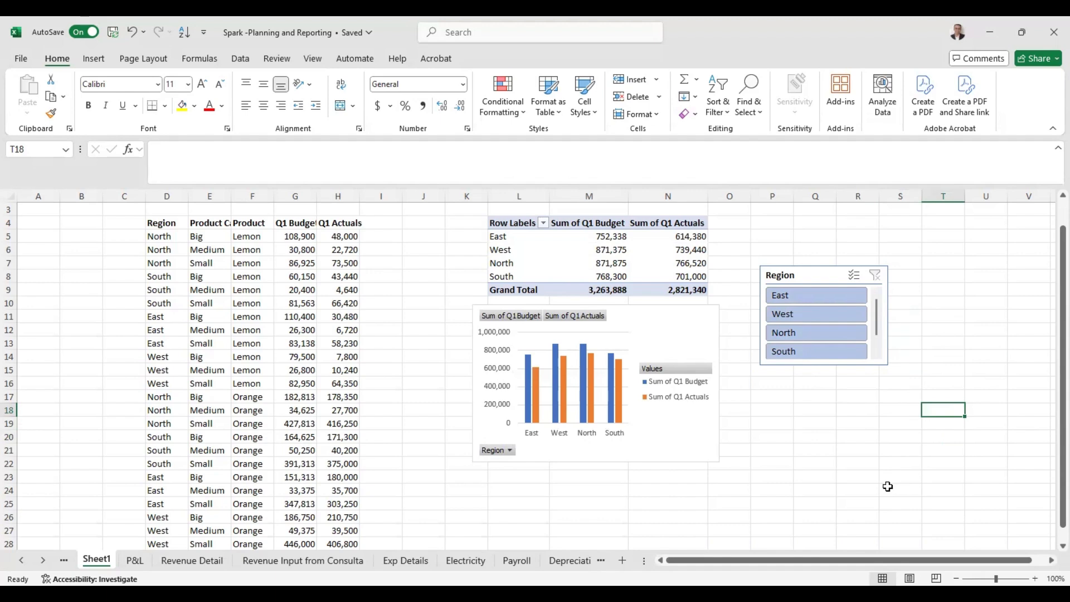
Filter the Region slicer to East and South together, and clear the filter.
click(793, 295)
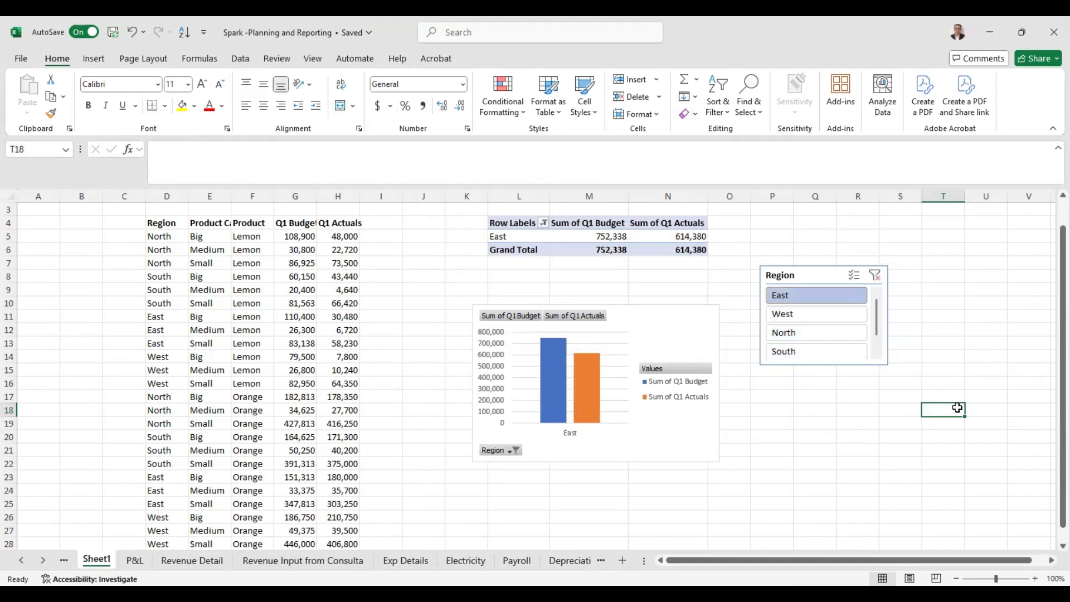
ctrl+click(808, 350)
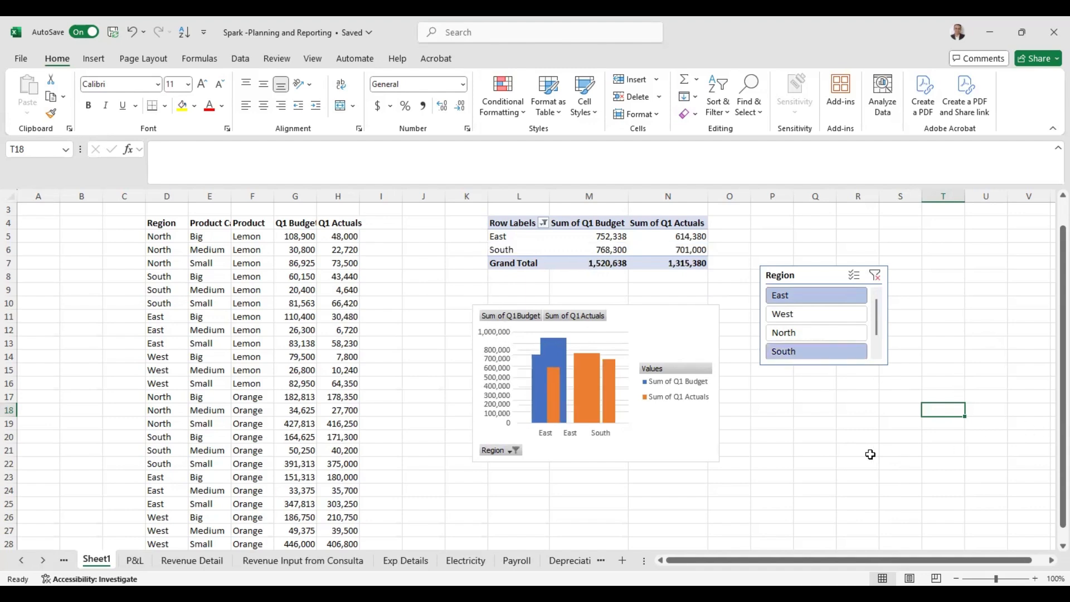
click(875, 275)
Create a second PivotTable from the data in D4:H28 and place it on the existing worksheet at cell L26.
click(250, 319)
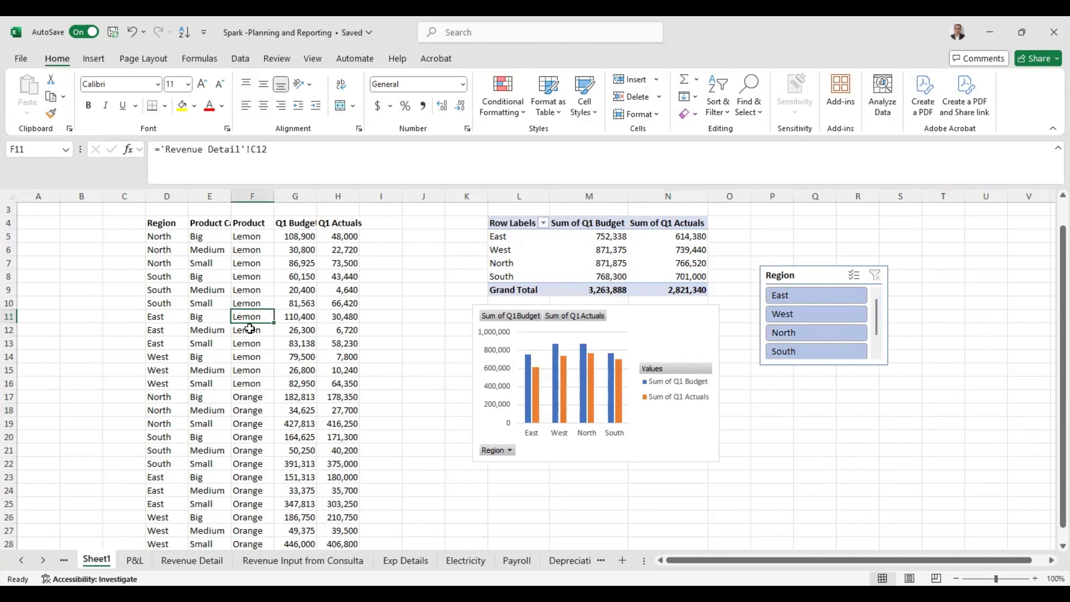
key(ctrl+Up)
key(Left)
key(Left)
key(Down)
key(Up)
key(ctrl+shift+Right)
key(ctrl+shift+Down)
key(alt)
key(n)
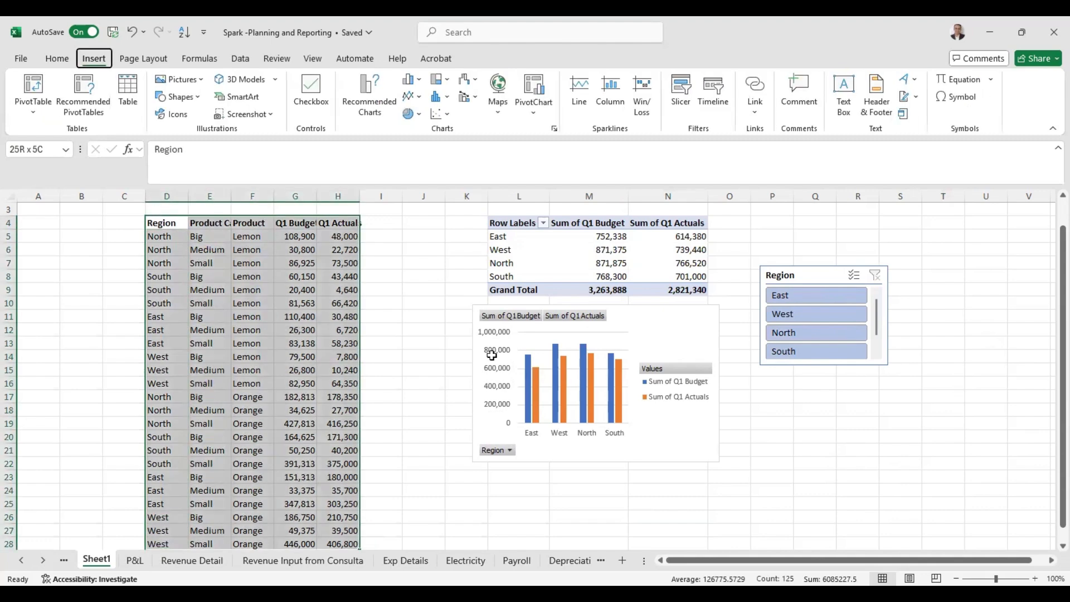
key(v)
key(t)
click(511, 516)
click(855, 444)
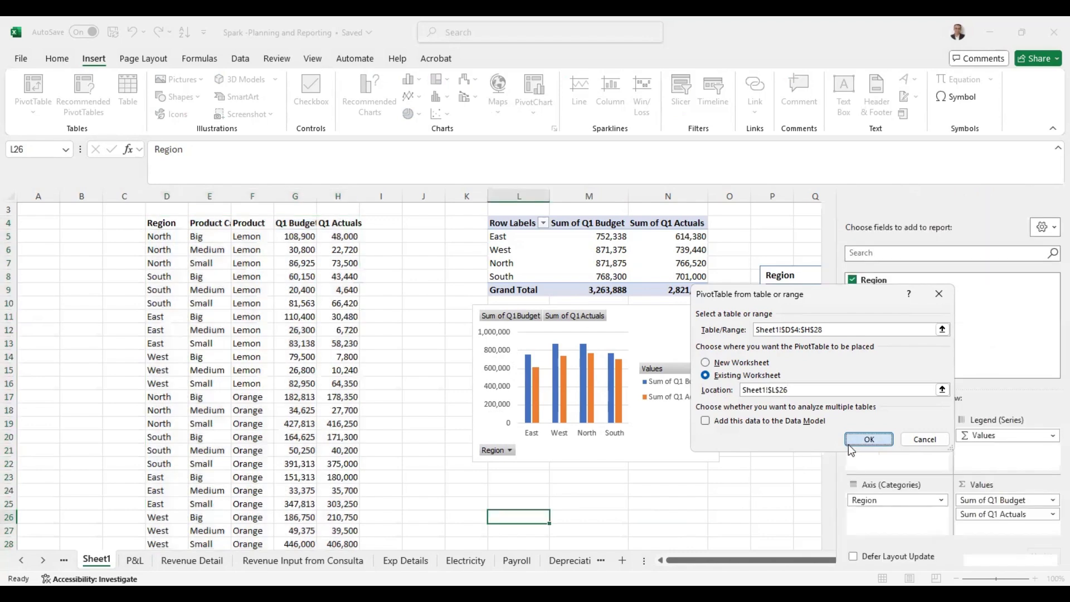
Build the new PivotTable with Product Category as rows and the sums of Q1 Budget and Q1 Actuals as values, and close the field list.
click(852, 294)
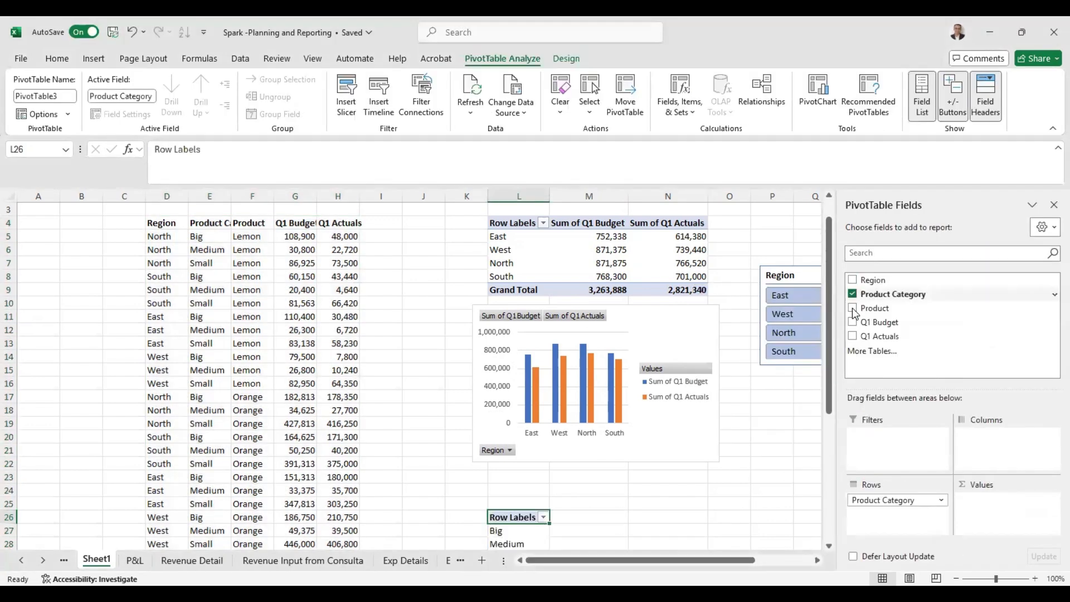
click(852, 322)
click(852, 336)
click(1054, 205)
Insert a clustered bar PivotChart from the product category PivotTable.
scroll(825, 433, down, 1)
scroll(825, 433, down, 5)
scroll(821, 437, up, 1)
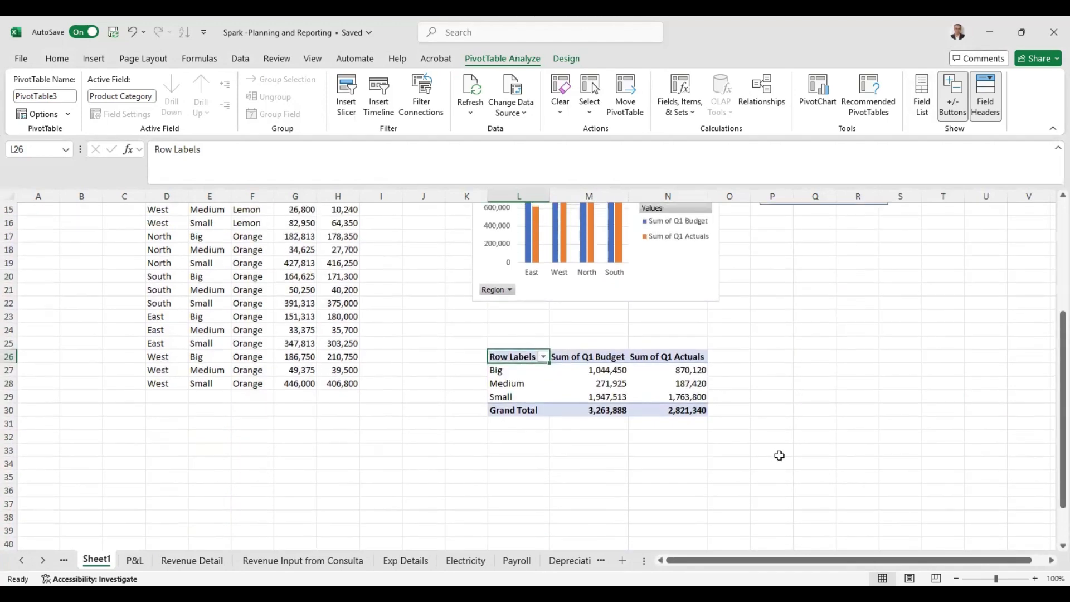
scroll(778, 461, up, 2)
click(569, 451)
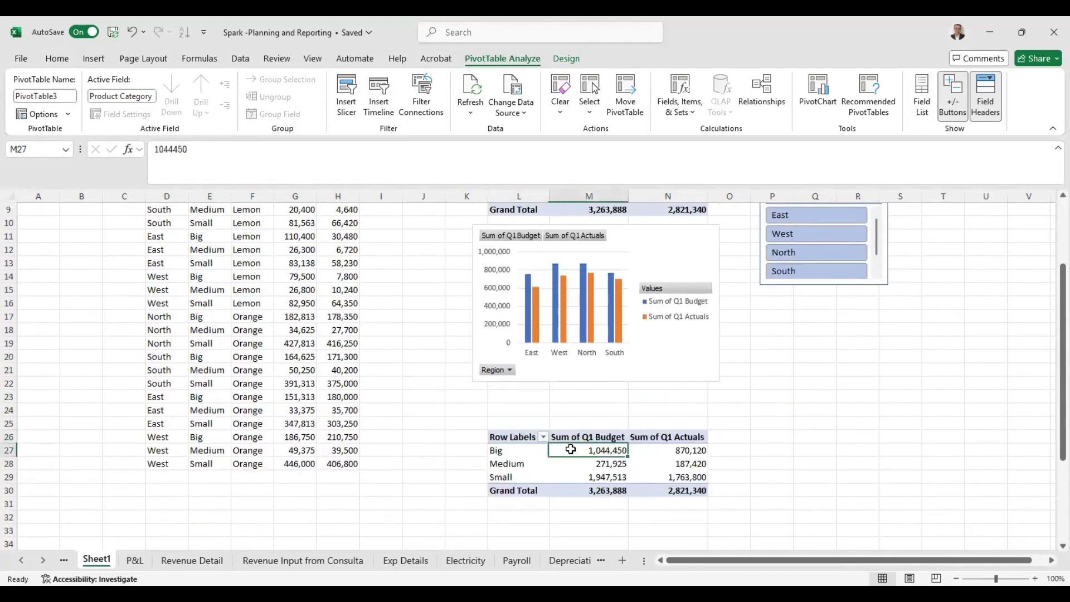
click(555, 464)
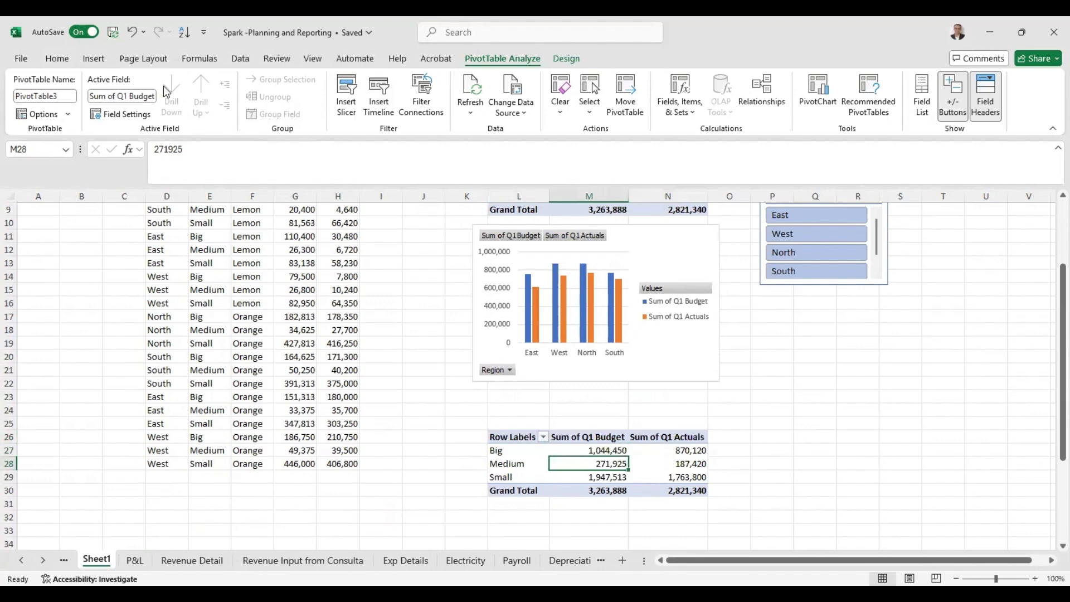
click(123, 59)
click(90, 58)
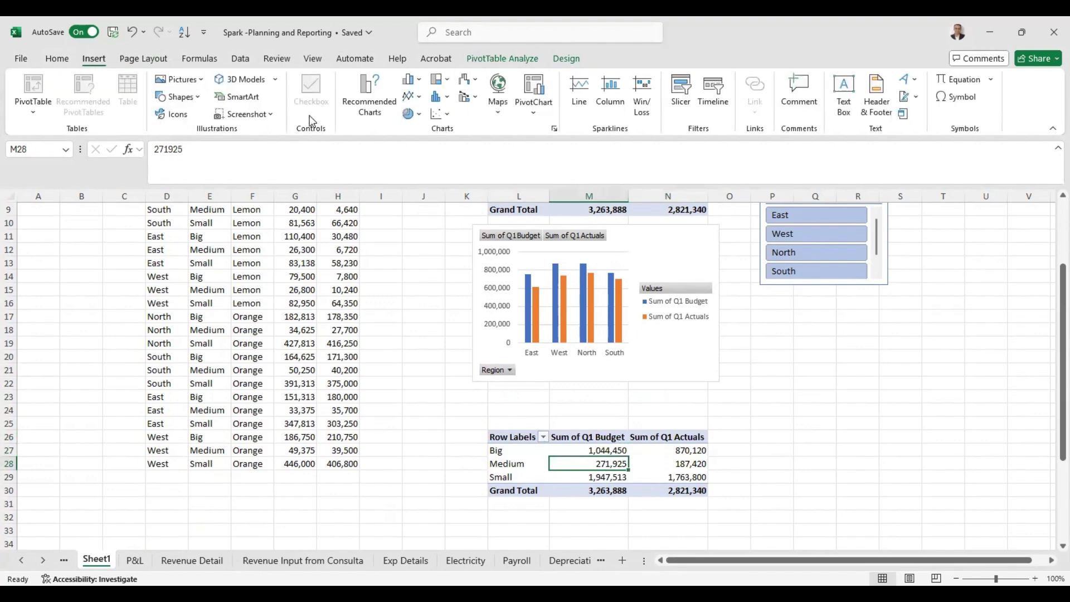
click(357, 107)
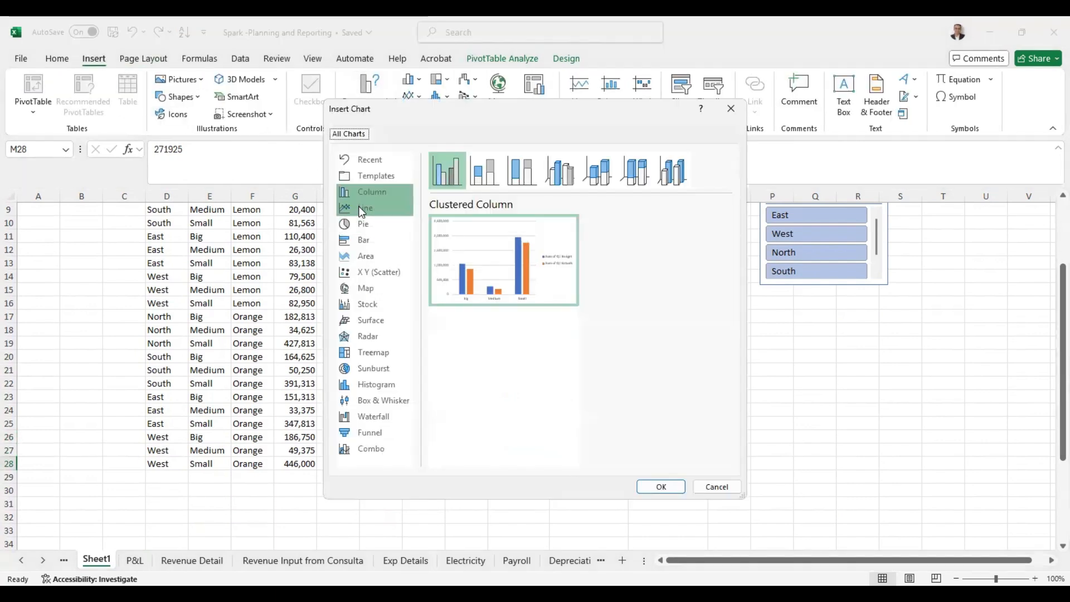
click(365, 240)
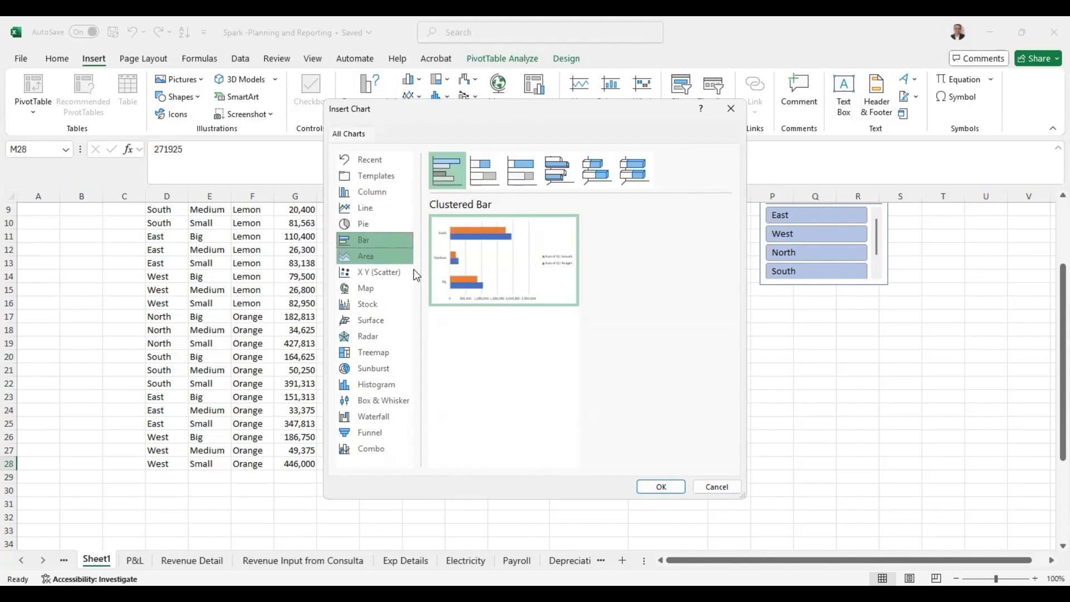
mouse_move(478, 321)
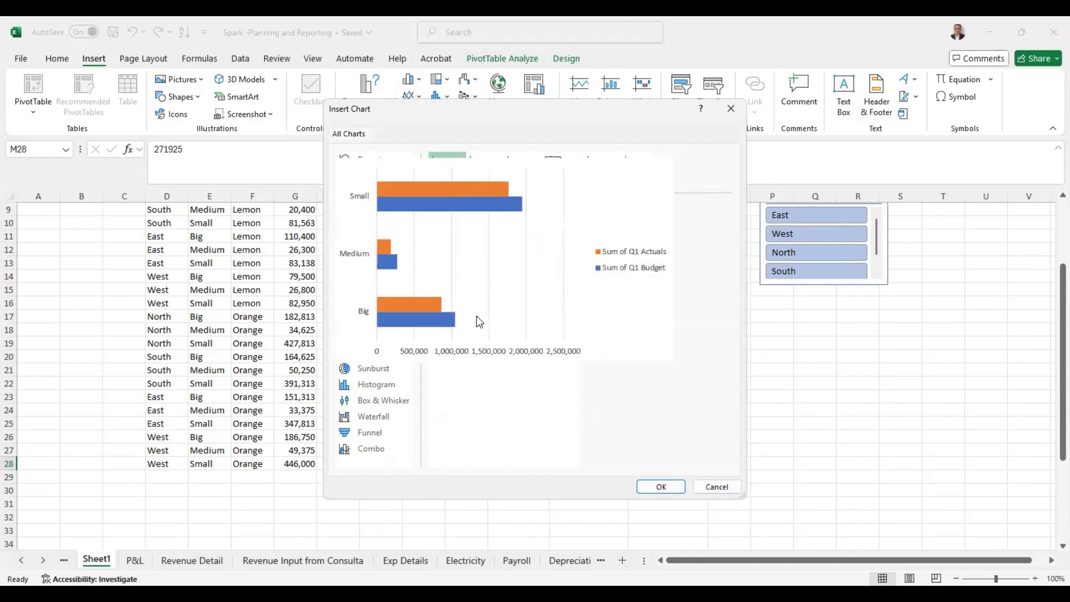
click(661, 487)
Position the clustered bar chart directly beneath the product category PivotTable, starting around row 32.
drag(645, 300, 946, 365)
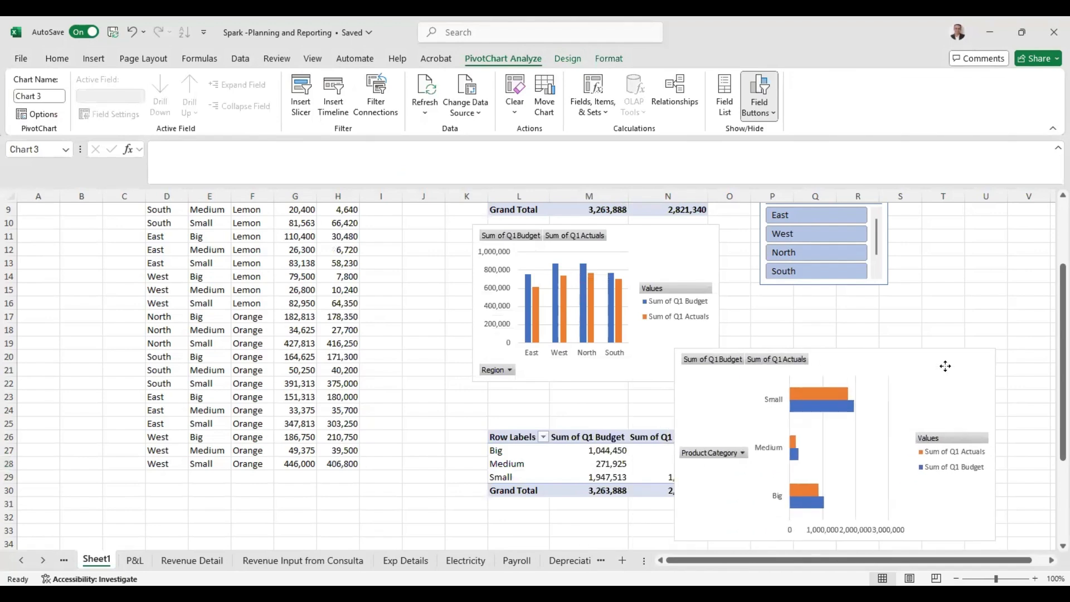
scroll(690, 499, down, 2)
drag(728, 444, 853, 449)
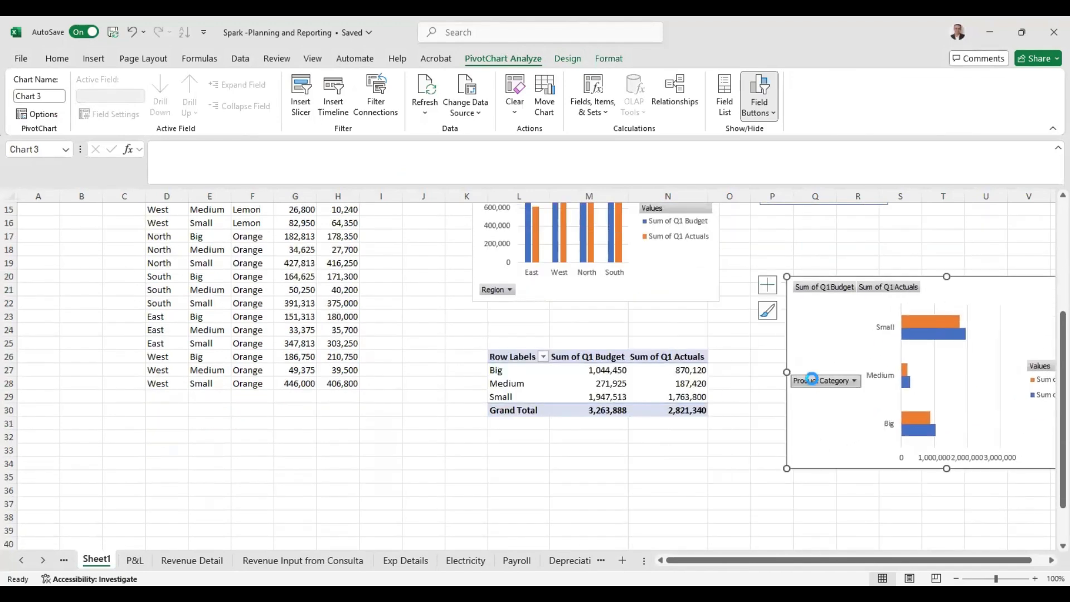
drag(830, 337, 512, 495)
scroll(725, 418, down, 2)
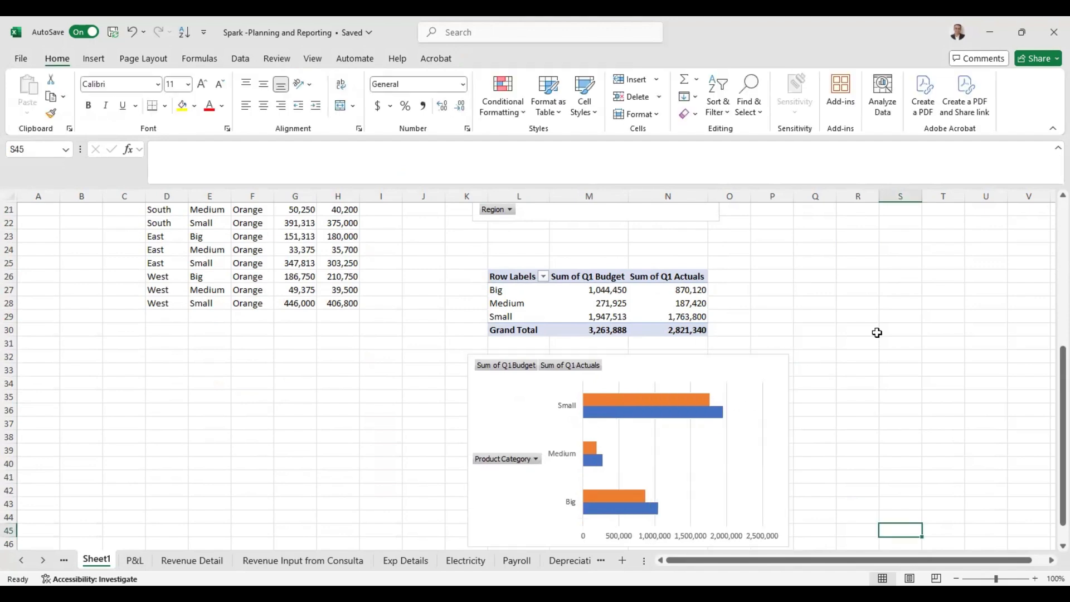
Insert a Product Category slicer for the product category PivotTable.
click(860, 331)
click(527, 304)
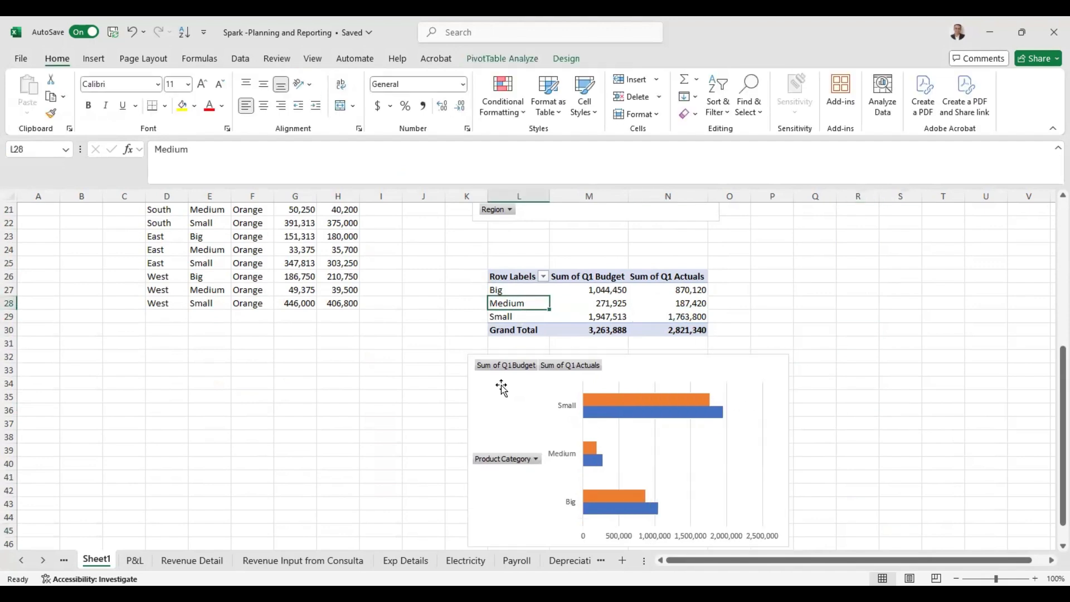
click(880, 375)
click(589, 304)
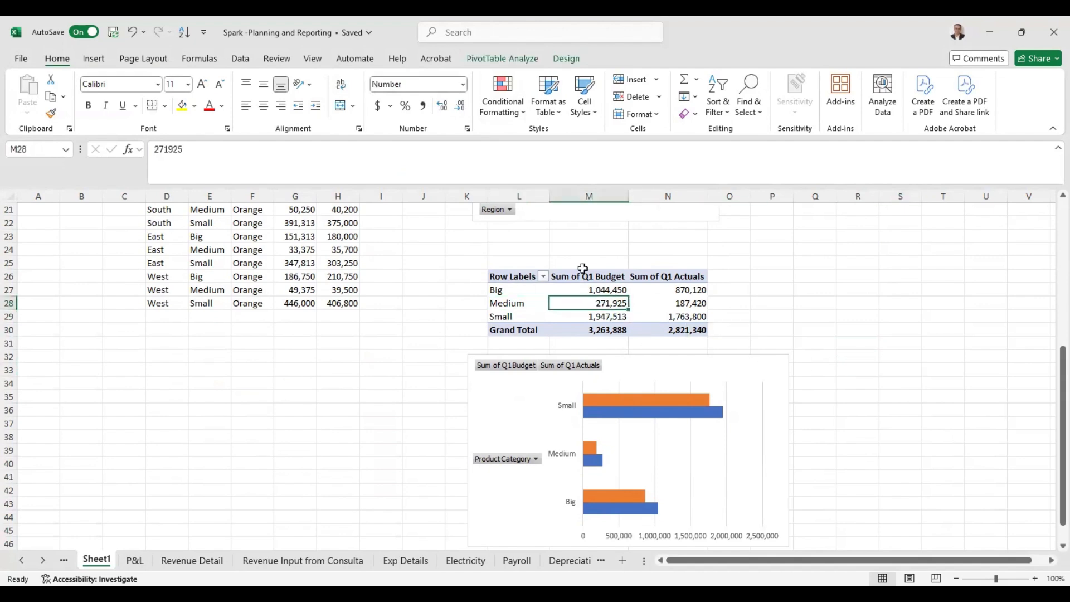
click(503, 58)
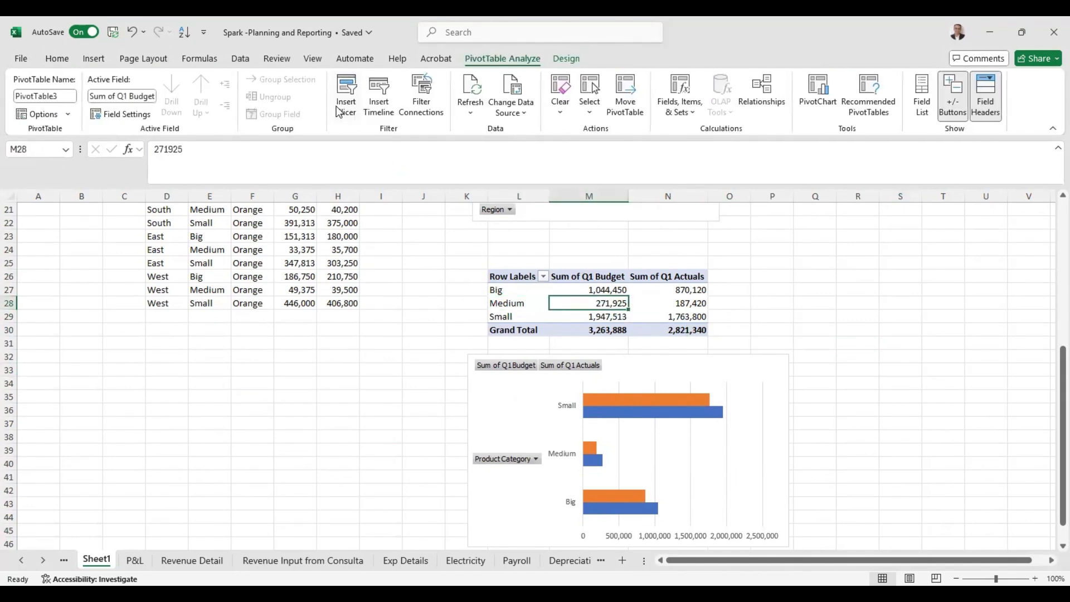
click(345, 92)
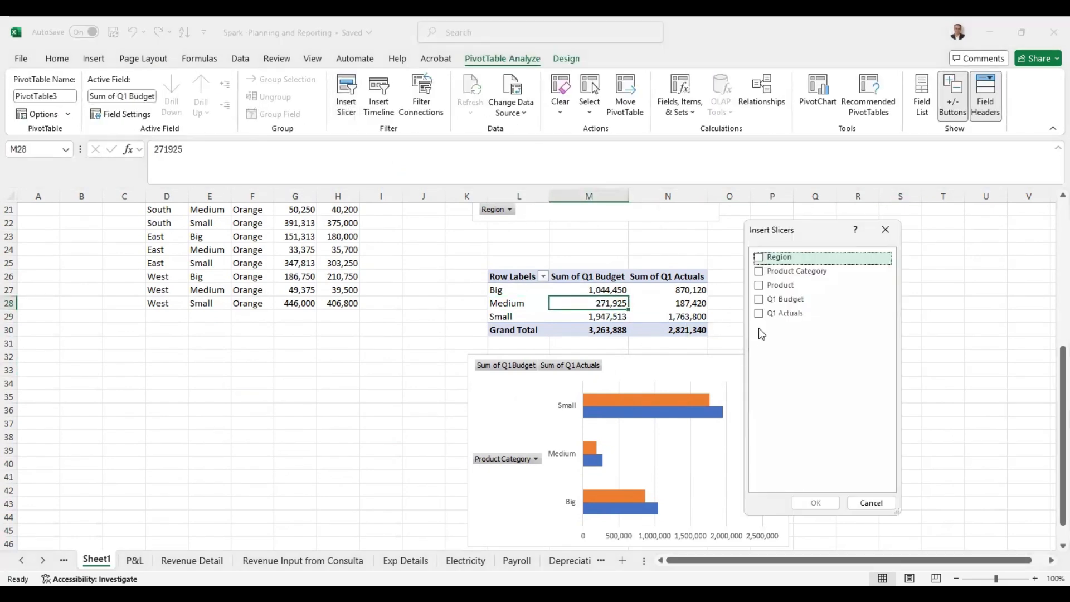
click(759, 271)
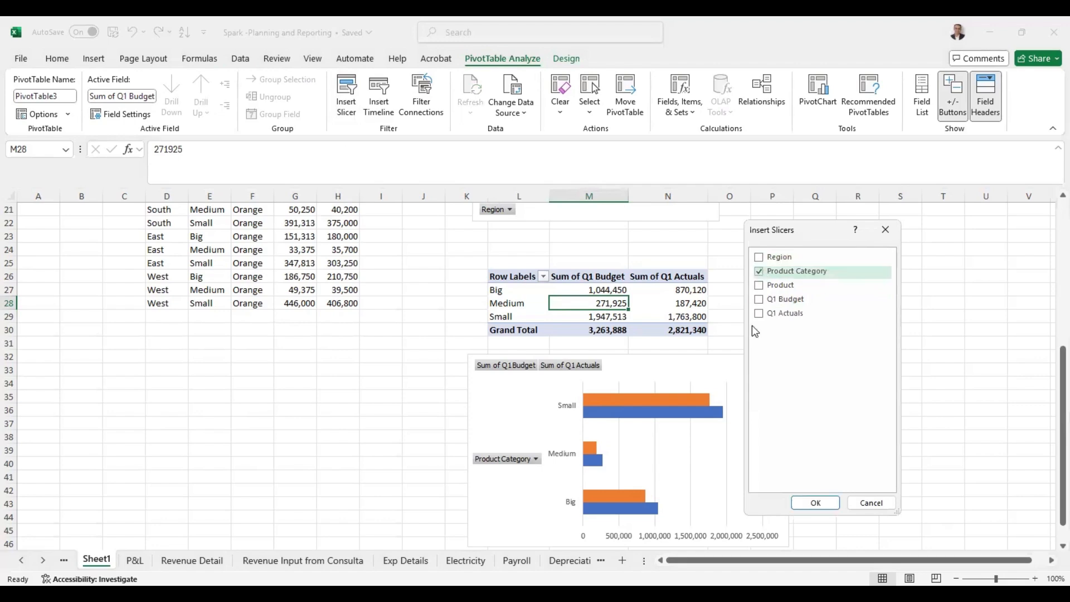
click(816, 503)
Position the Product Category slicer directly beside the product category PivotTable, above the end of the bar chart.
drag(545, 467, 538, 378)
click(943, 343)
drag(529, 299, 830, 274)
click(925, 434)
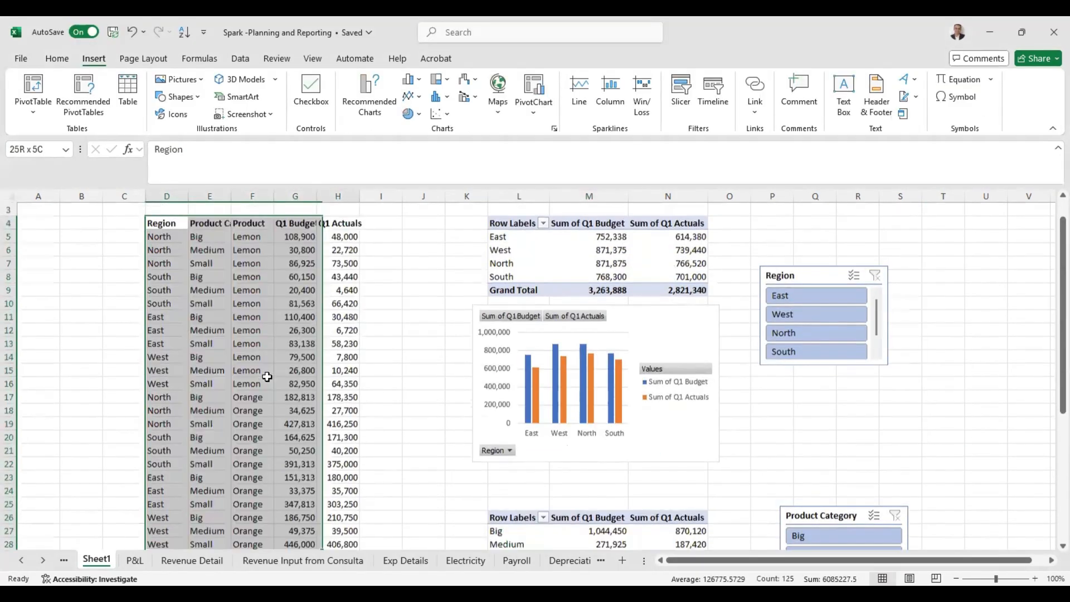
Create a third PivotTable from the data in D4:H28 and place it on the existing worksheet at cell D33.
key(alt)
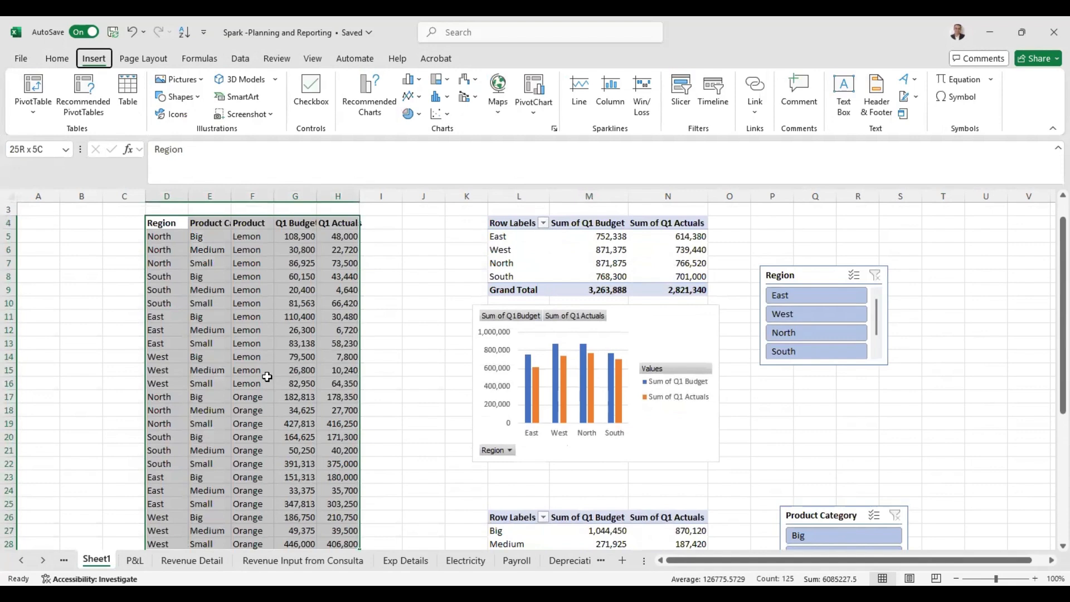
key(v)
key(t)
click(707, 378)
click(942, 390)
scroll(179, 406, down, 5)
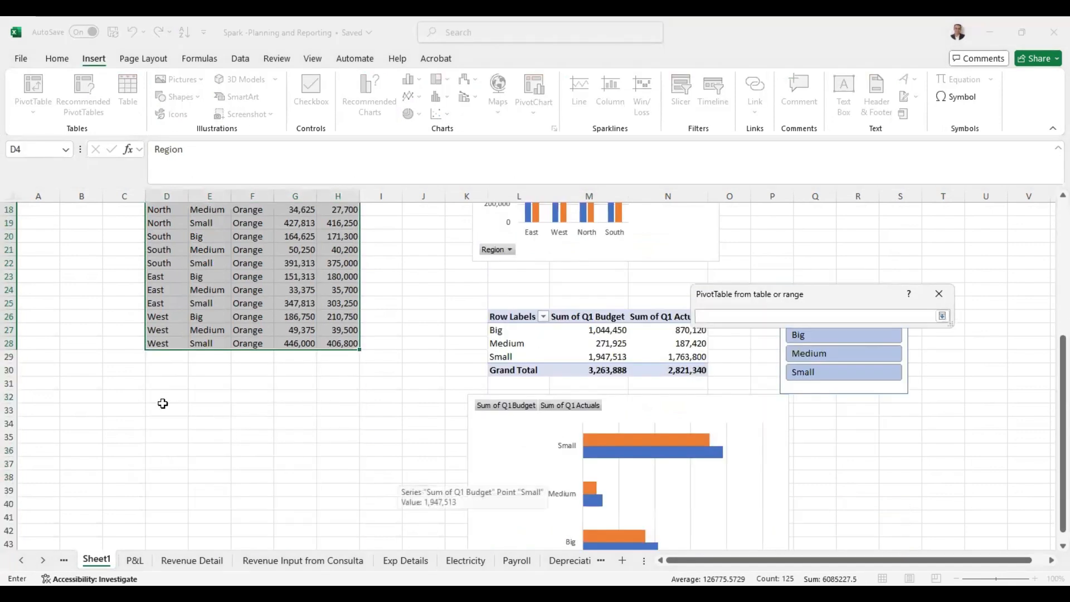
click(167, 410)
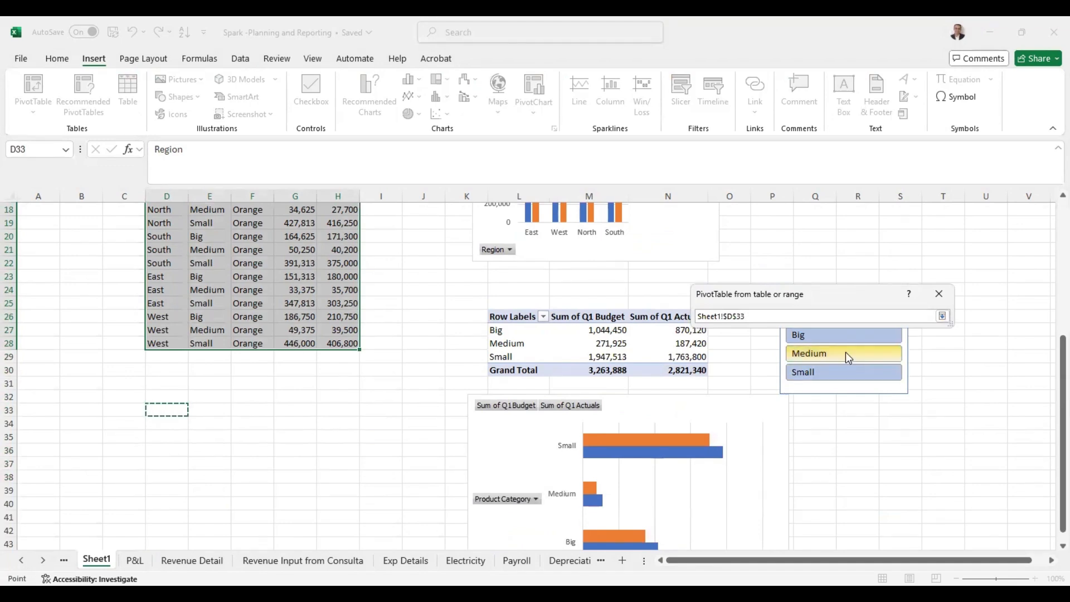
key(Return)
click(869, 440)
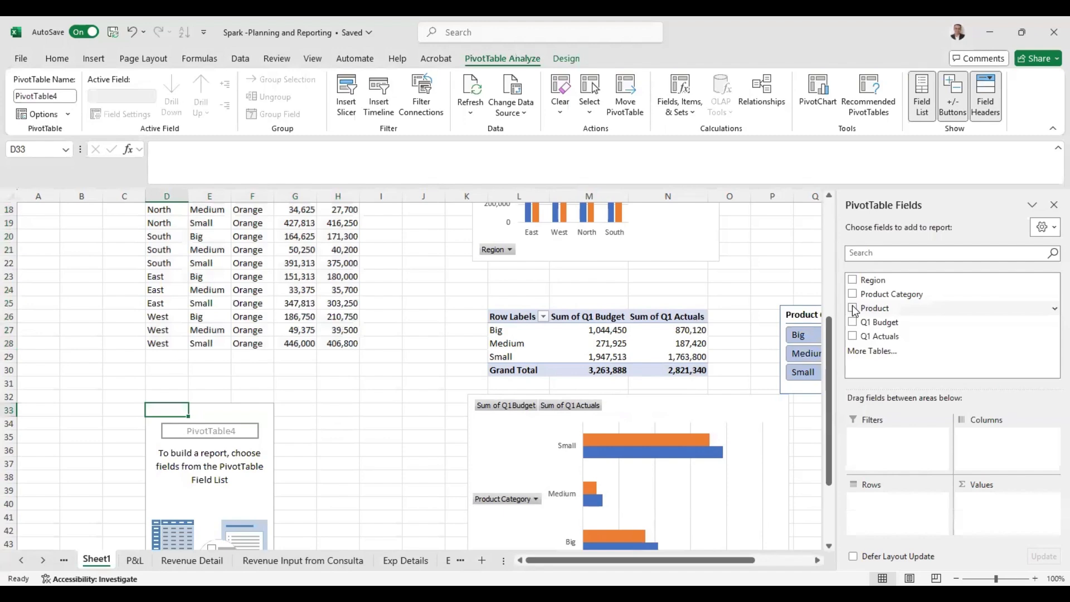
Build the new PivotTable with Product as rows and the sums of Q1 Budget and Q1 Actuals as values.
click(852, 308)
click(852, 322)
click(853, 336)
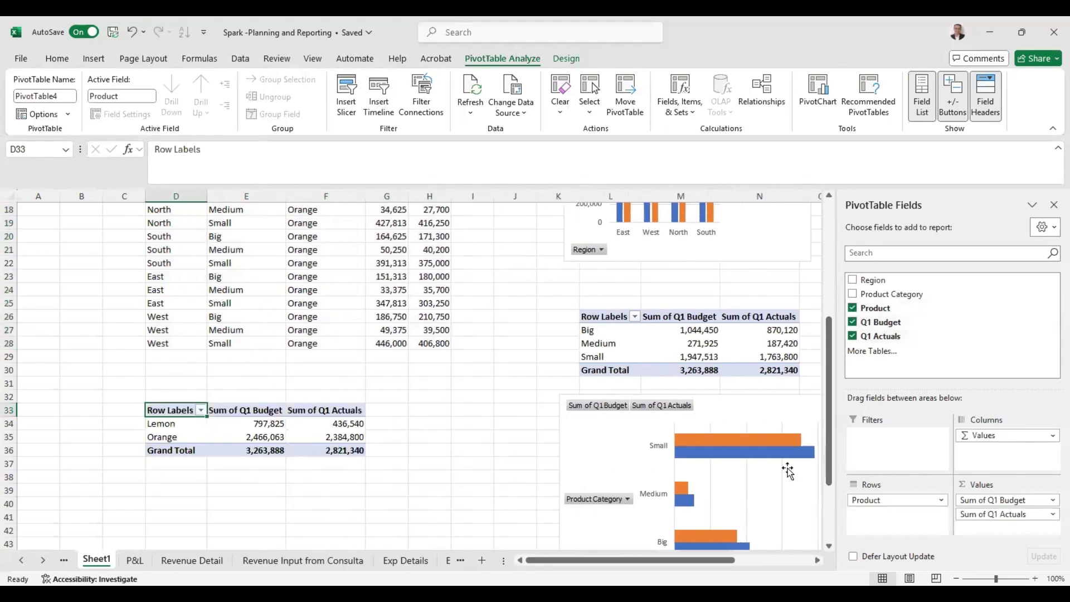
Insert a Pie PivotChart from the product PivotTable and position it beneath the table, starting around row 40.
click(281, 466)
click(153, 450)
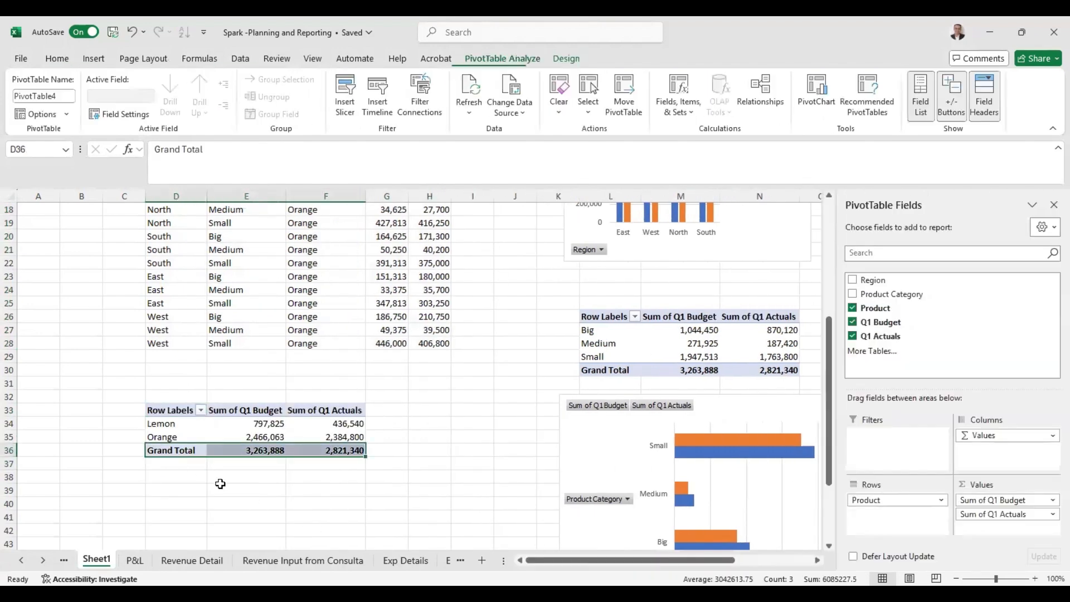
key(Up)
key(Up)
key(Up)
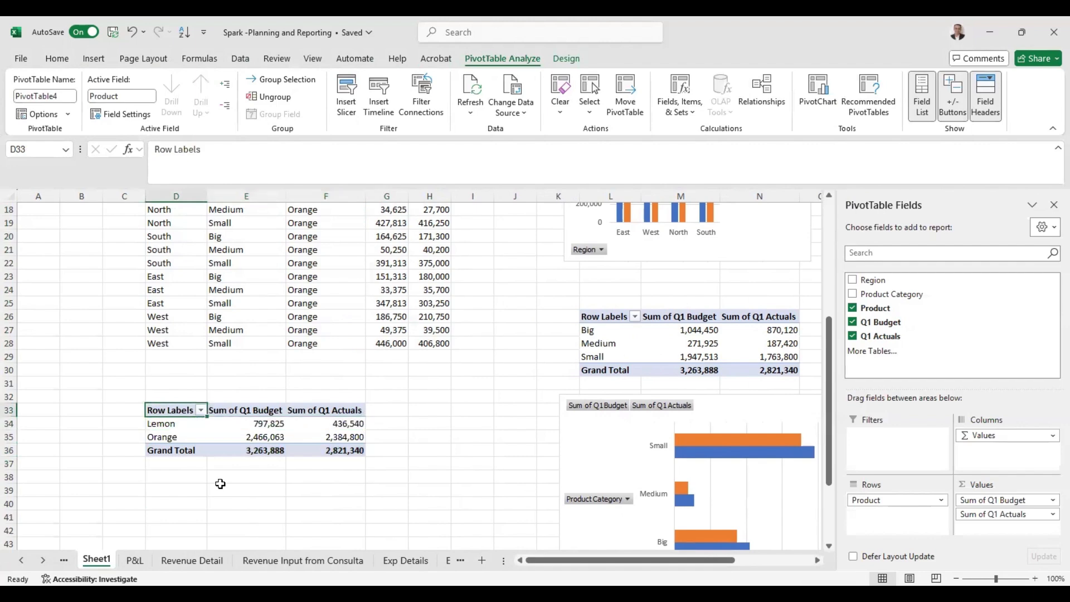
click(94, 57)
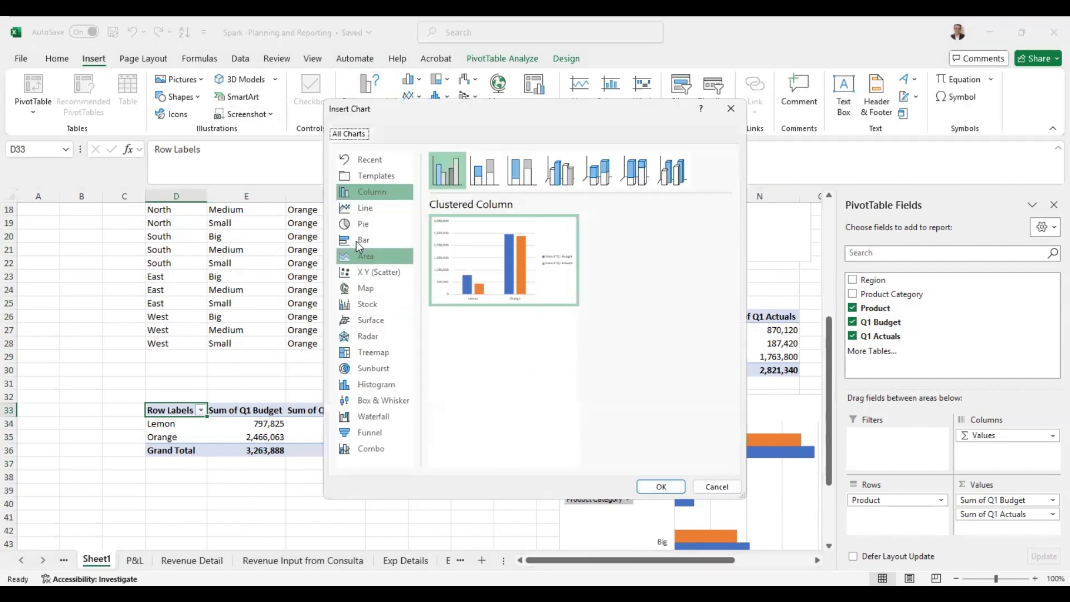
click(362, 209)
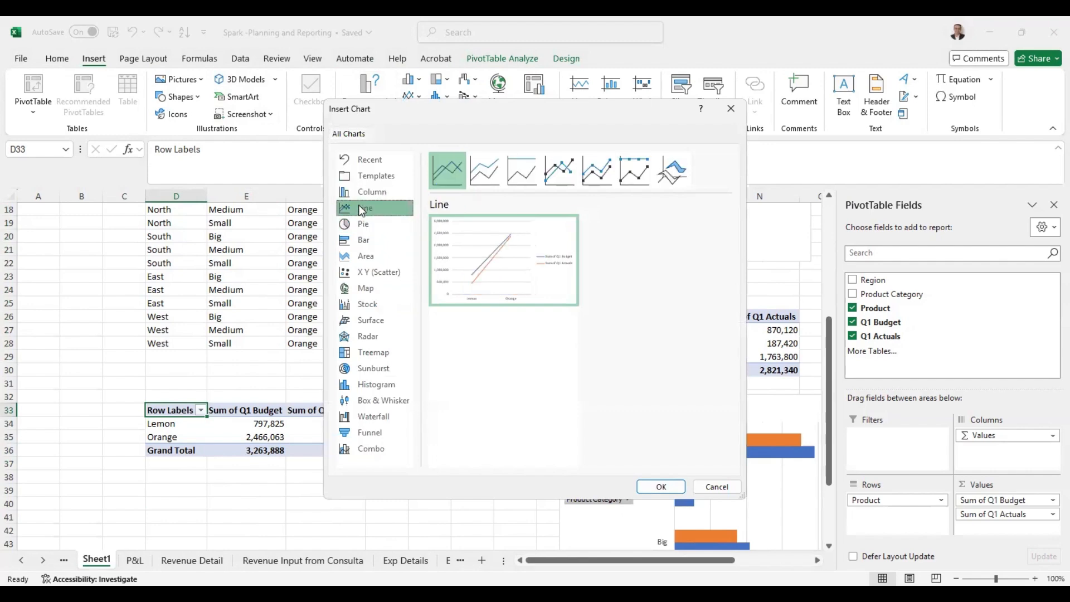
click(355, 222)
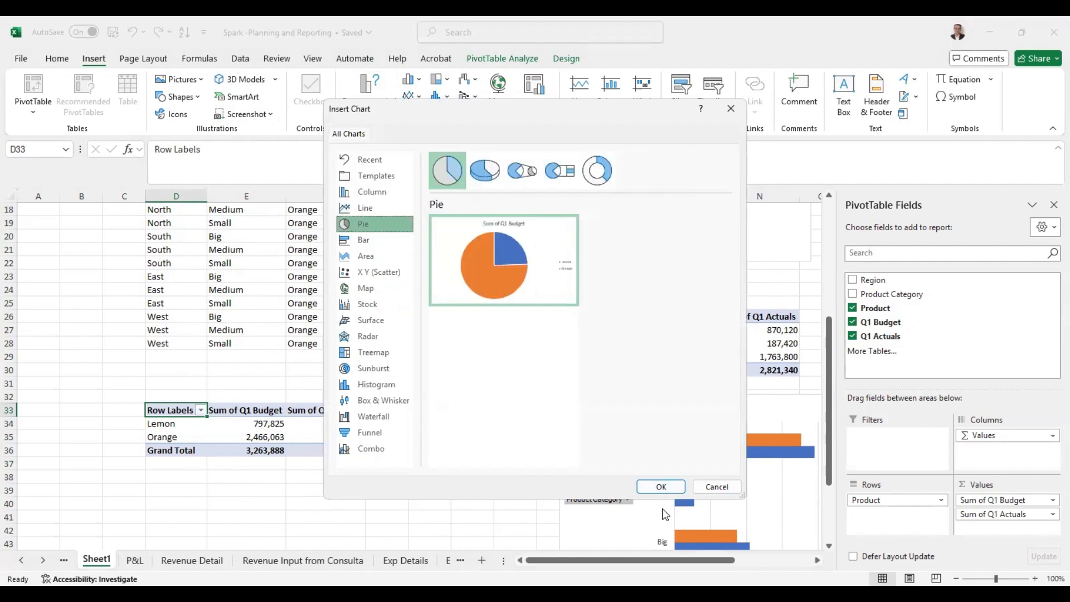
click(661, 487)
drag(447, 338, 327, 524)
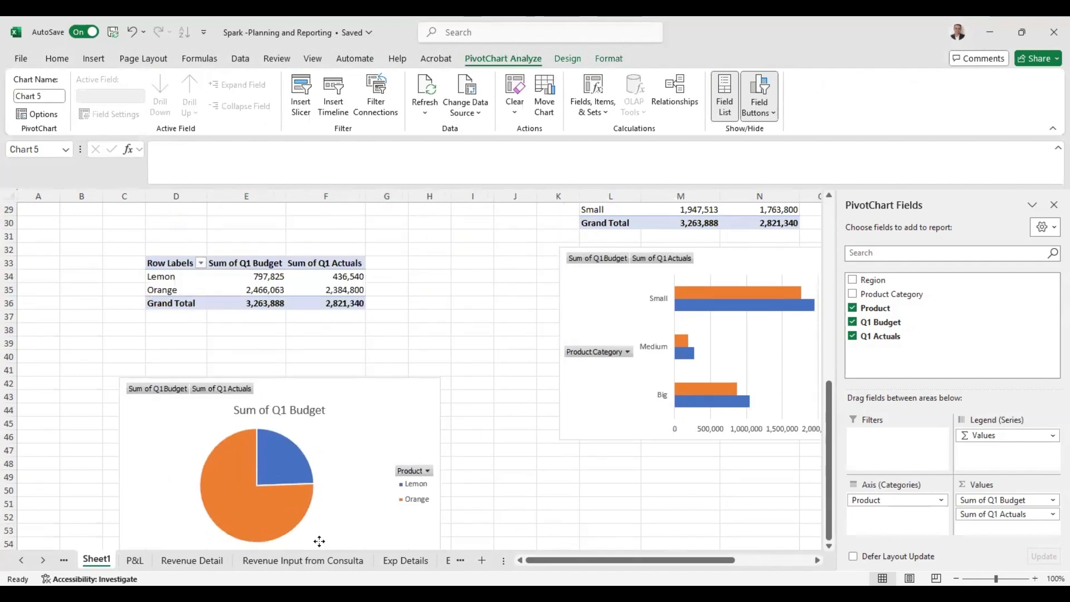
Insert a Product slicer for the product PivotTable and place it directly beside the table.
click(246, 290)
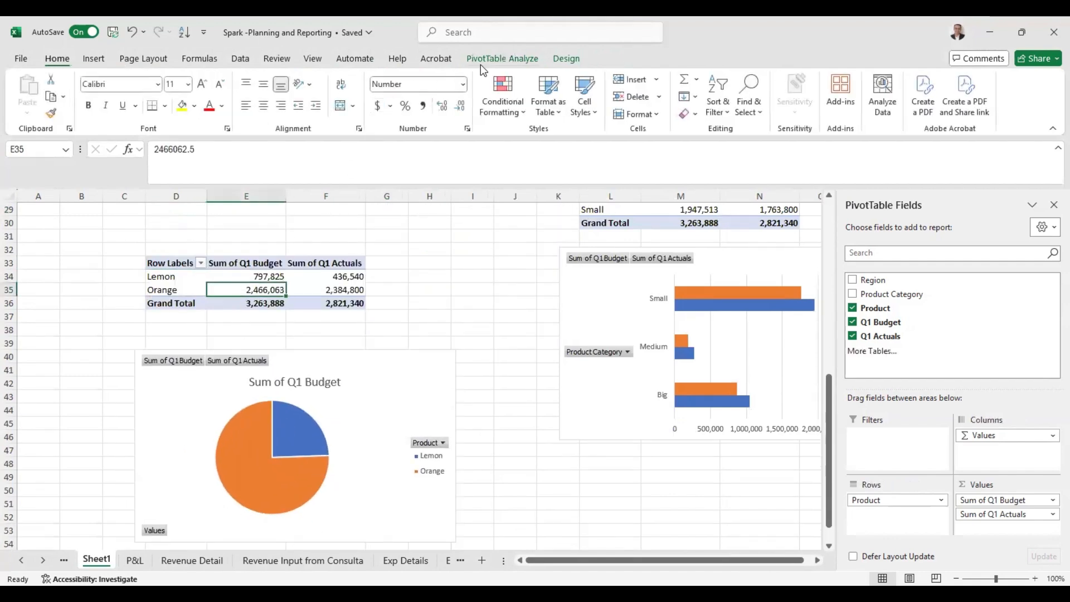
click(496, 59)
click(345, 95)
click(759, 285)
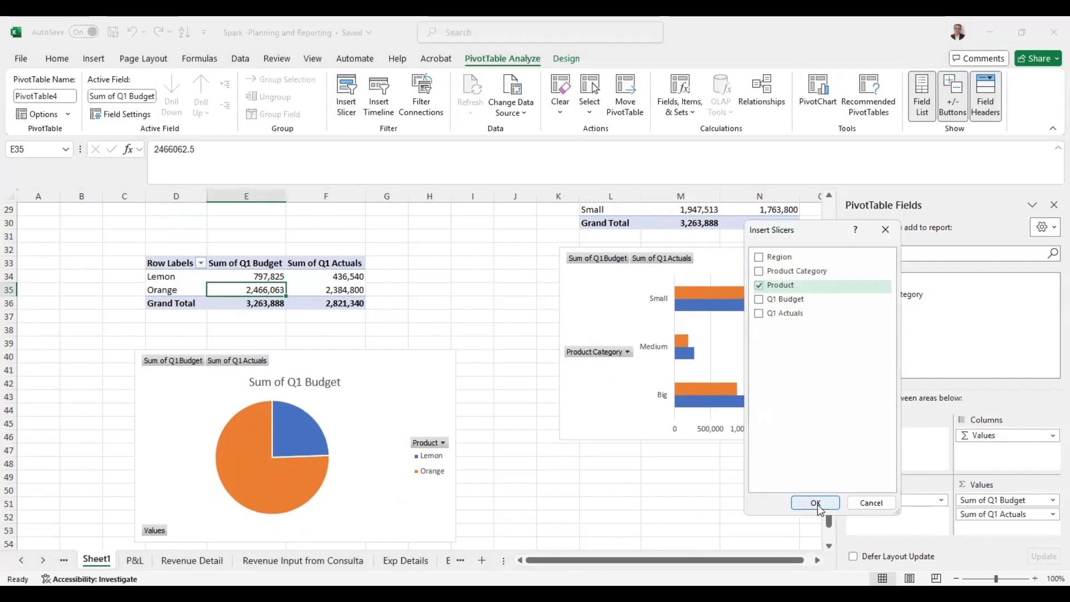
click(815, 503)
drag(428, 467, 413, 360)
drag(403, 296, 440, 268)
Test the Product slicer by filtering to Lemon and clearing the filter.
ctrl+click(430, 299)
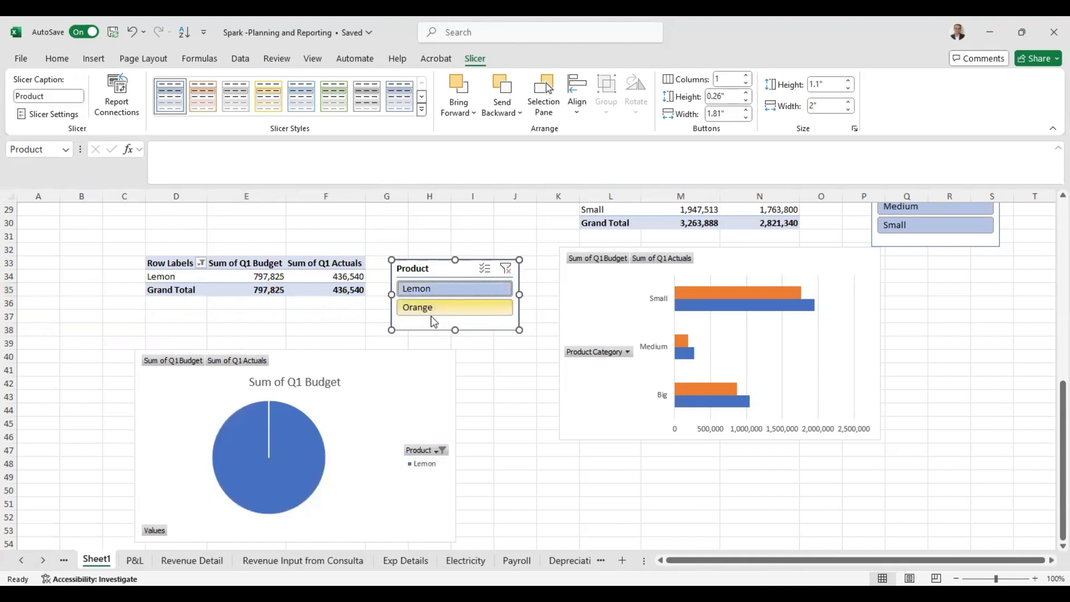
click(505, 268)
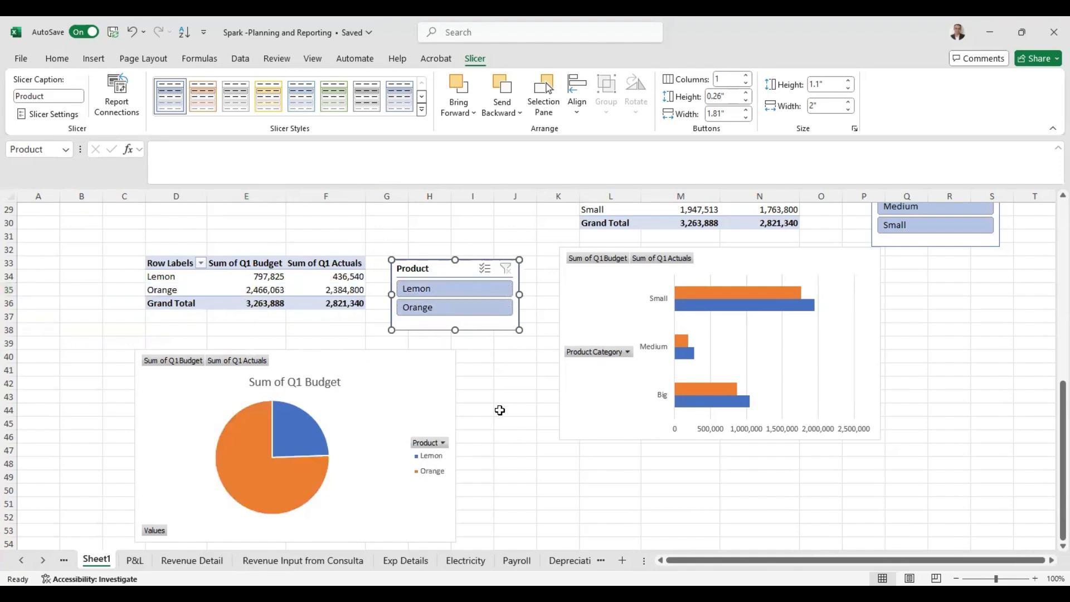
click(990, 356)
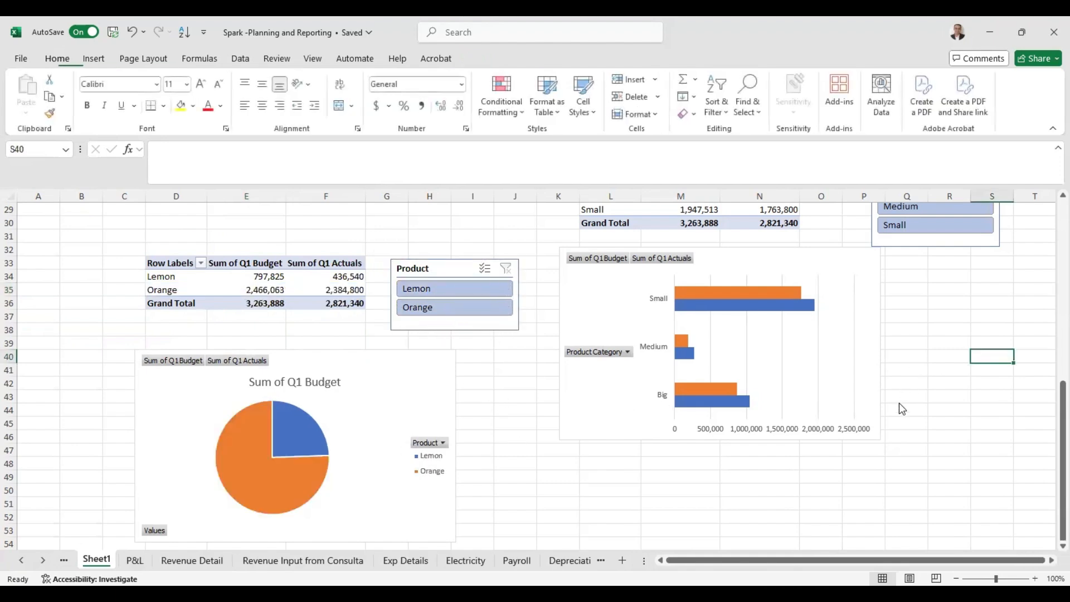
Test the Region slicer by filtering to East, North and South in turn, and clear the filter.
scroll(900, 403, up, 7)
scroll(899, 310, up, 3)
click(891, 322)
click(892, 359)
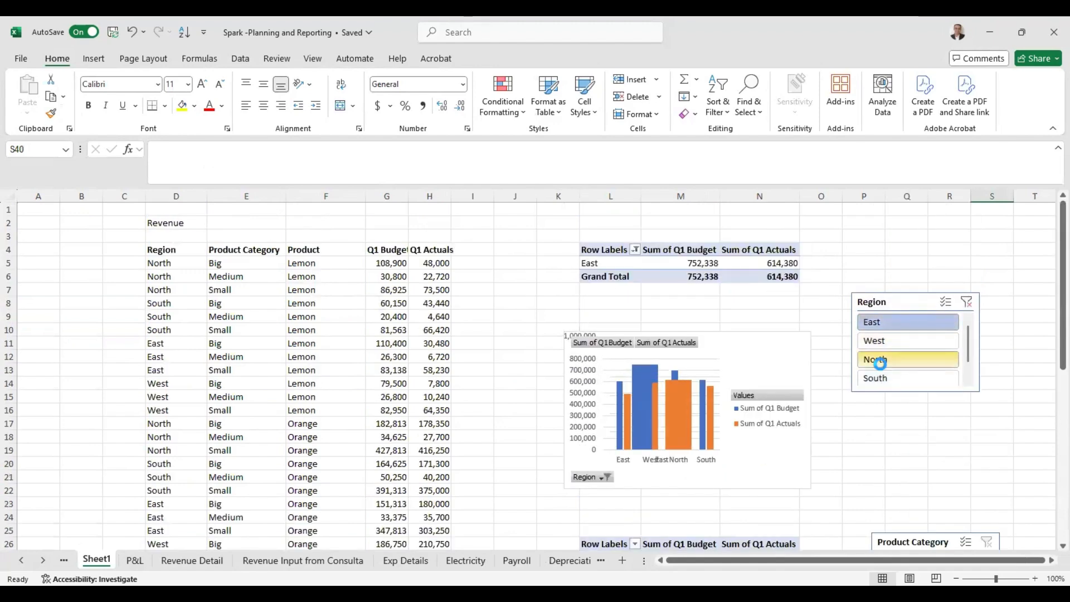
click(878, 383)
click(966, 302)
click(880, 458)
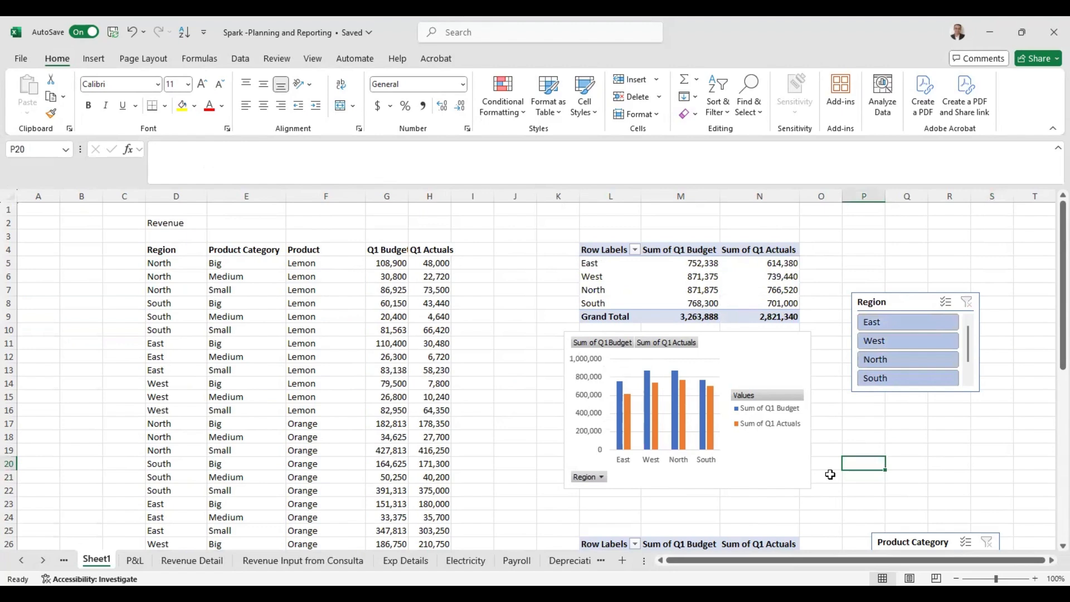
Add a new worksheet and enter the label "Revenue Per Unit" in cell C2.
key(shift+F11)
click(122, 286)
click(124, 223)
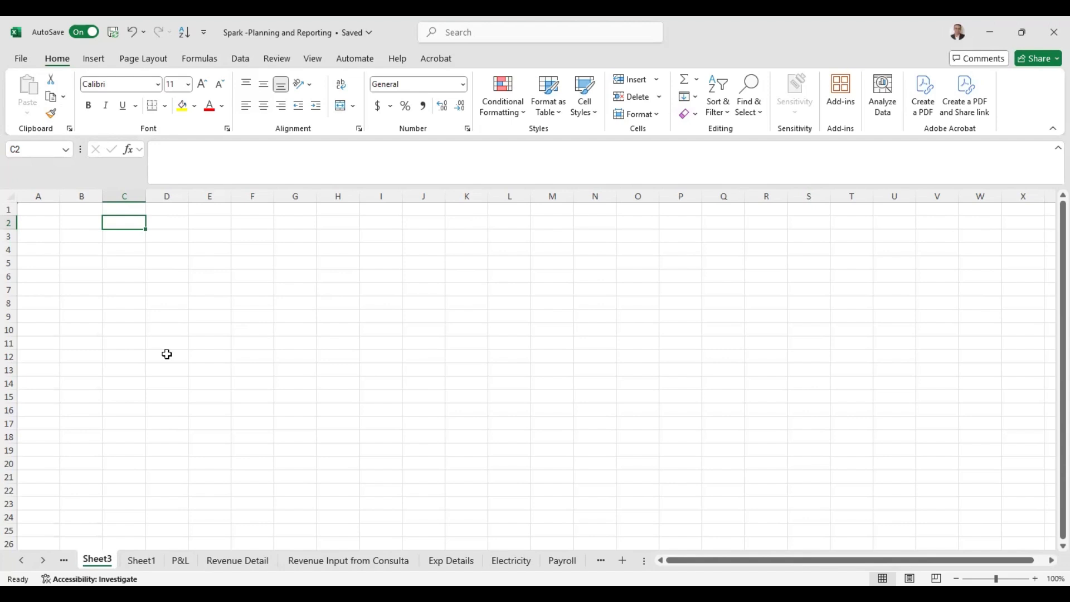
key(Down)
key(Up)
text(Revenue)
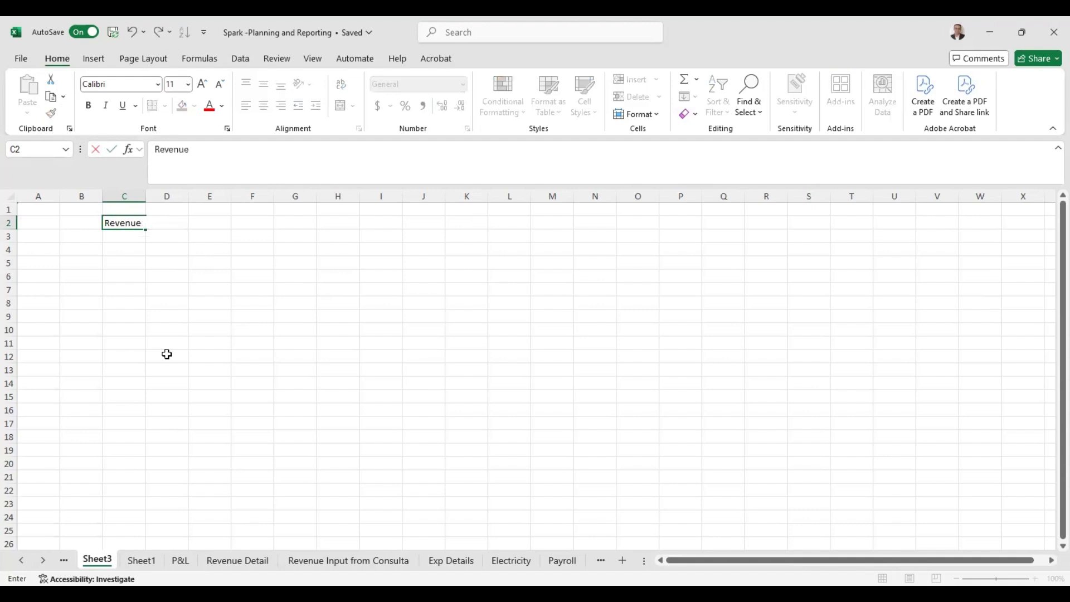
text( Per Unit)
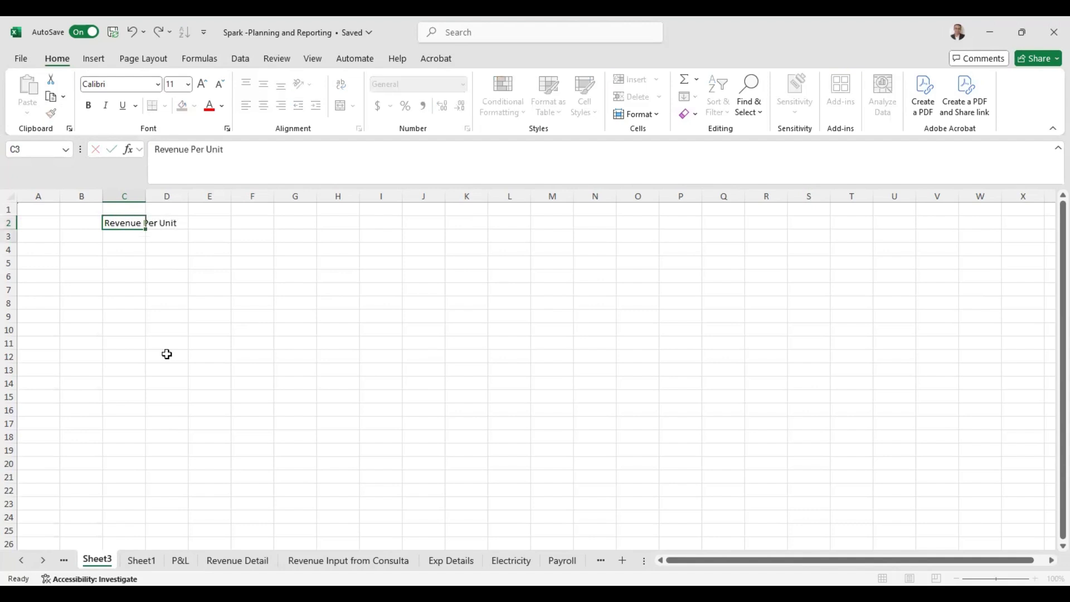
key(Return)
Enter the label "GM per Unit" in cell G2.
key(Up)
key(Right)
key(Right)
key(Right)
key(Right)
text(G)
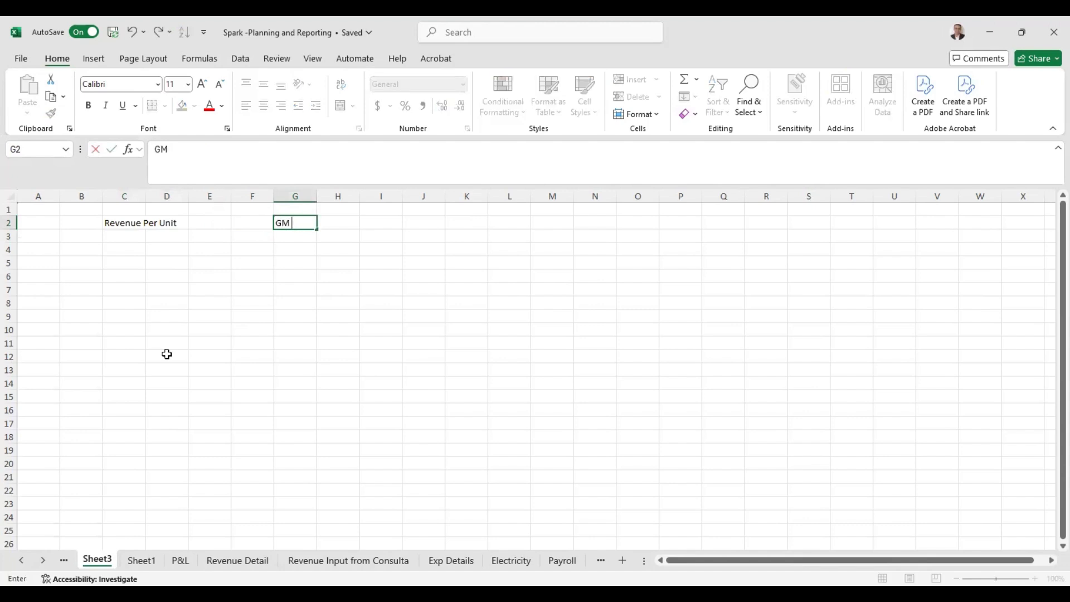
text(M per Unit)
key(Return)
Enter the label "NM per unit" in cell K2.
key(Up)
key(Right)
key(Right)
key(Right)
key(Right)
text(NM)
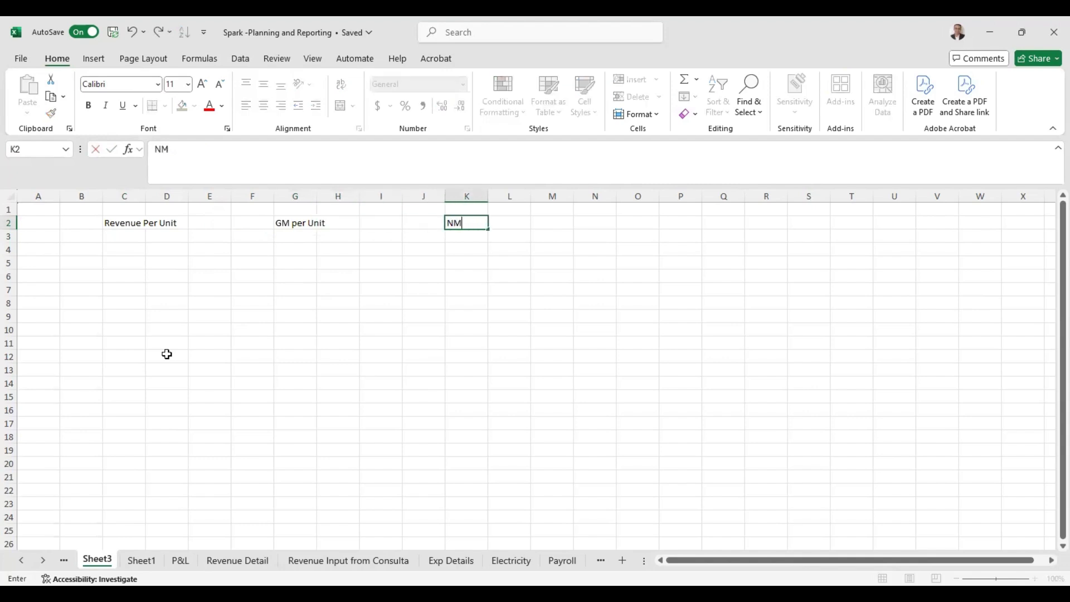
text( per unit)
key(Return)
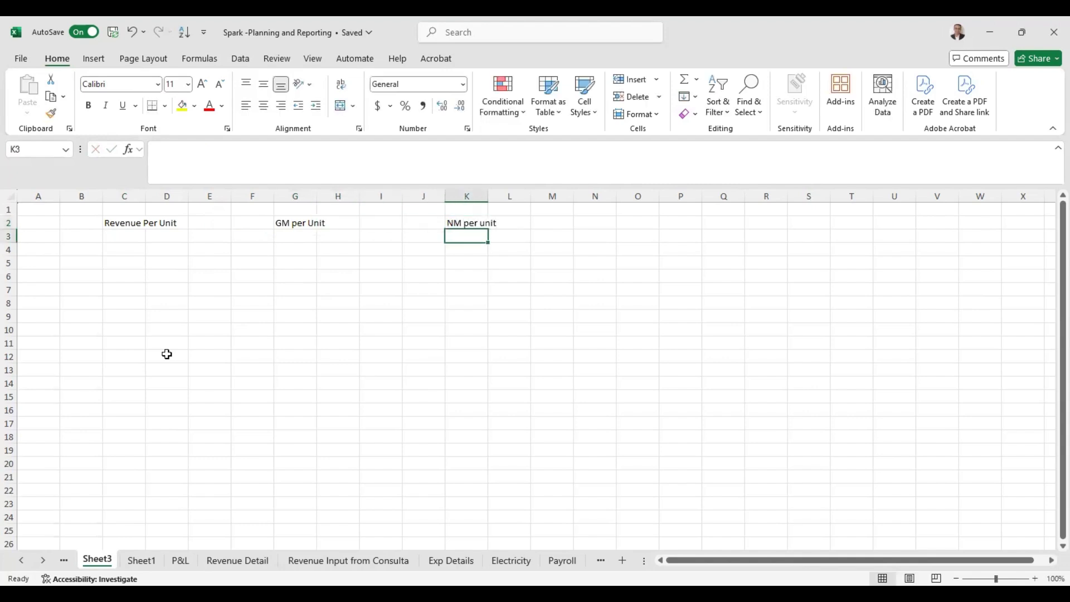
Enter the column heading "Budget" in cell D1, above the Revenue Per Unit row.
key(Up)
key(Left)
key(Left)
key(Left)
key(Left)
key(Left)
key(Left)
key(Left)
key(Up)
text(Bu)
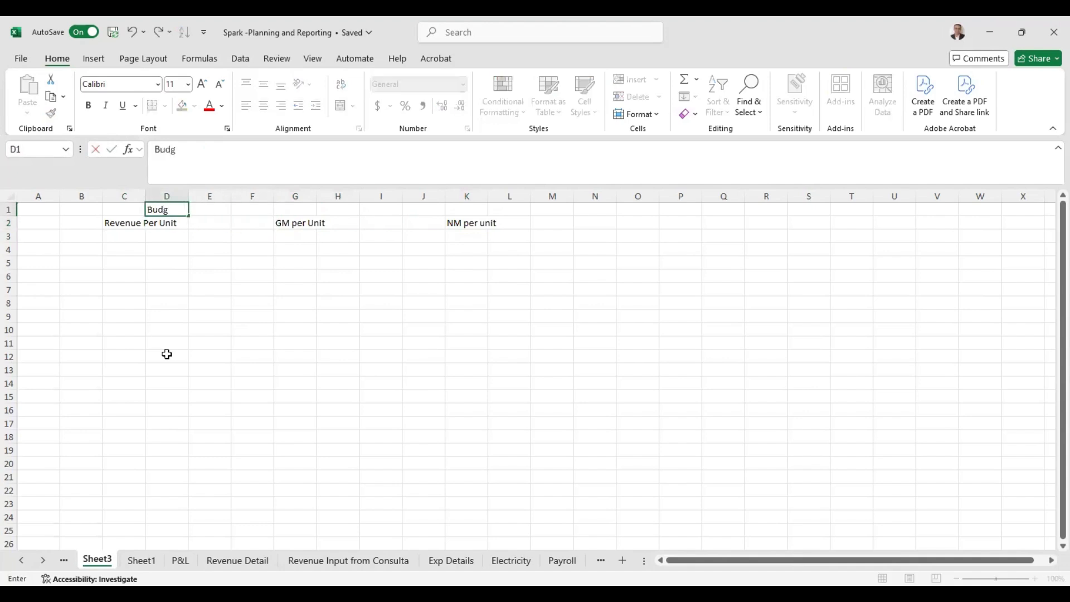
key(Return)
Enter the column headings "Actual" in E1 and "Variance" in F1.
key(Up)
key(Right)
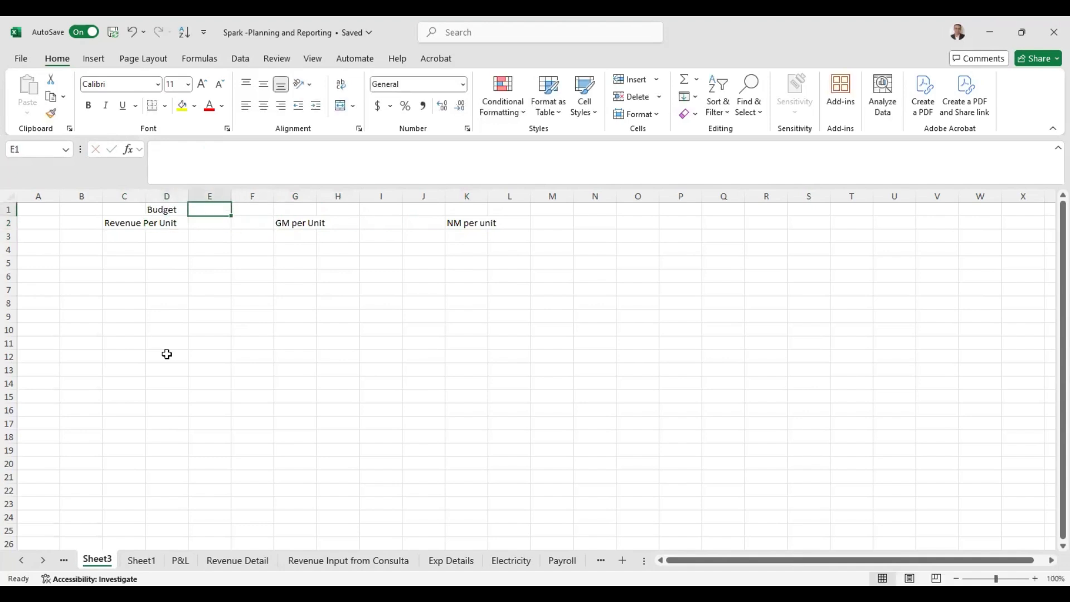
text(Actual)
key(Return)
key(Up)
key(Right)
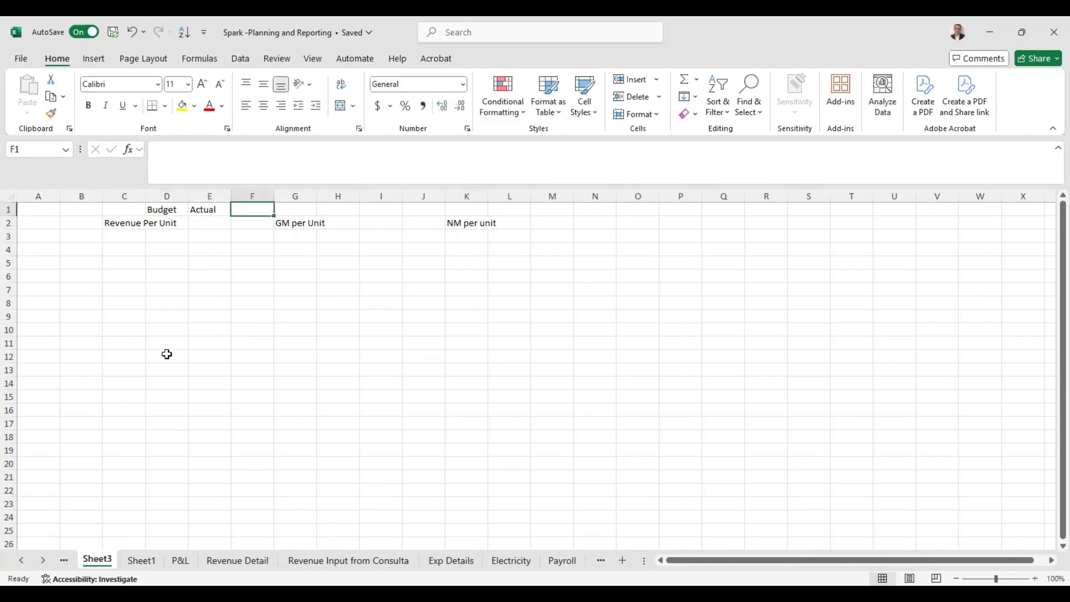
text(Variance)
key(Return)
Copy the Budget, Actual and Variance headings from D1:F1 to H1:J1 and L1:N1, and return to cell D2.
key(Up)
key(Left)
key(Left)
key(shift+Right)
key(shift+Right)
key(Left)
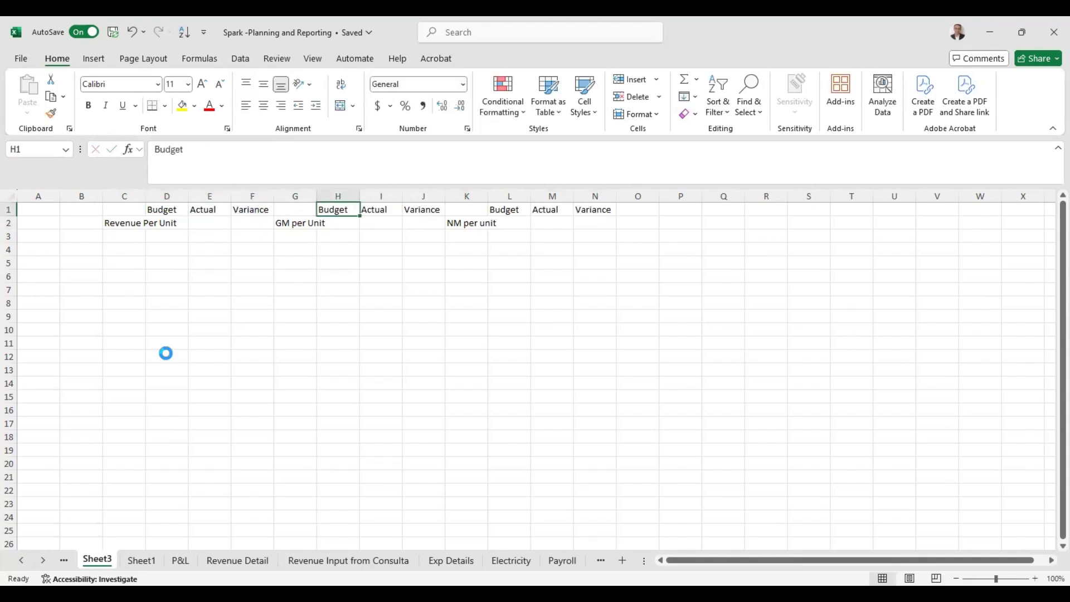
key(Left)
key(Left)
key(Left)
key(Left)
key(Down)
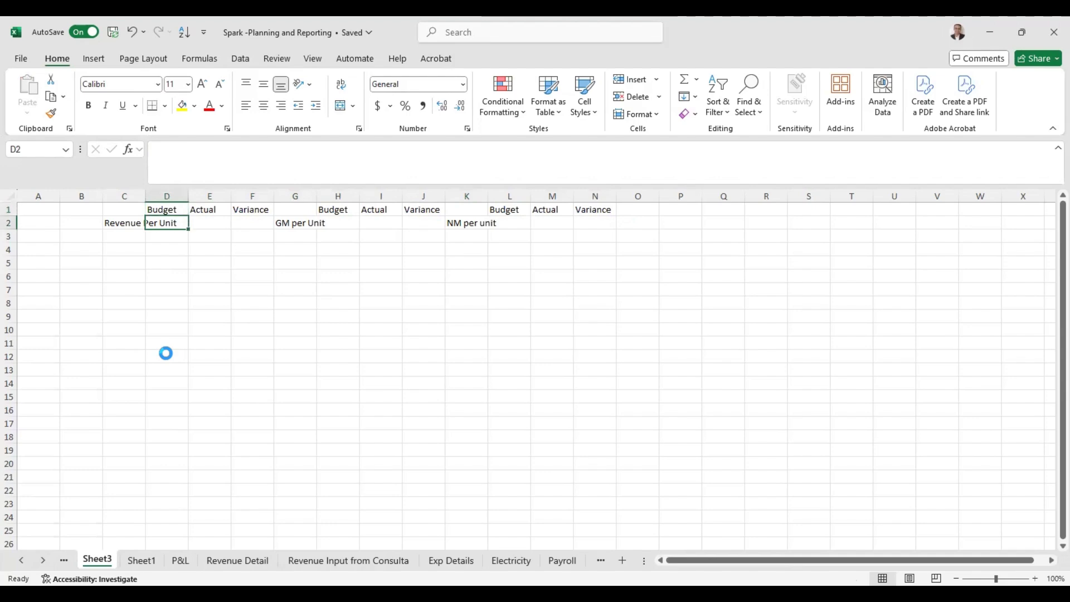
Begin the Revenue Per Unit budget formula in D2 with the P&L sheet's 2025 Plan total revenue, O6, as the numerator.
text(=)
key(ctrl+Page_Down)
key(ctrl+Page_Down)
key(ctrl+Page_Down)
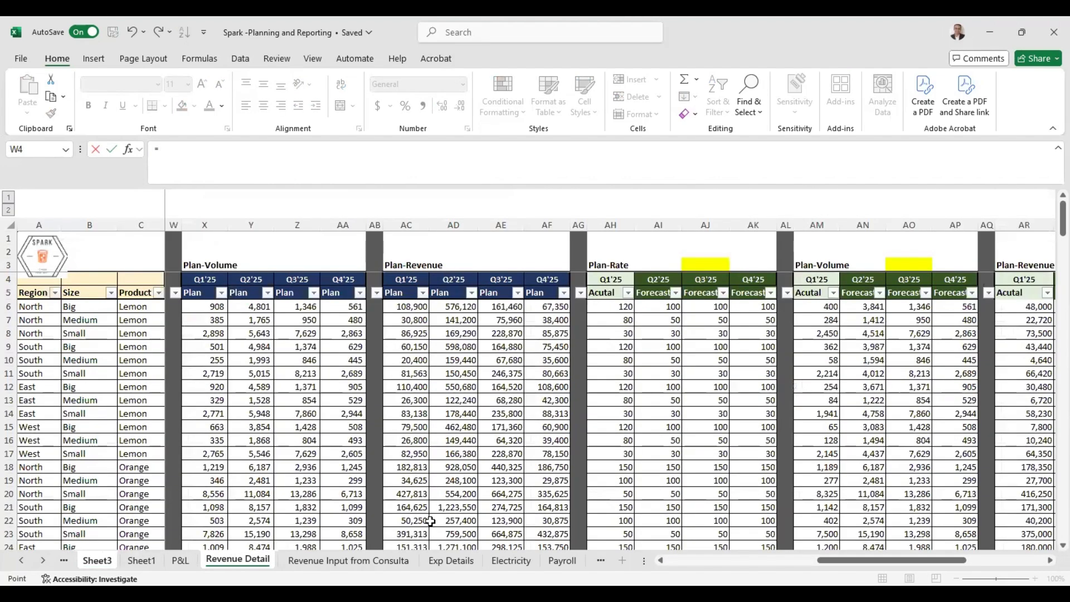
click(450, 466)
key(ctrl+Page_Up)
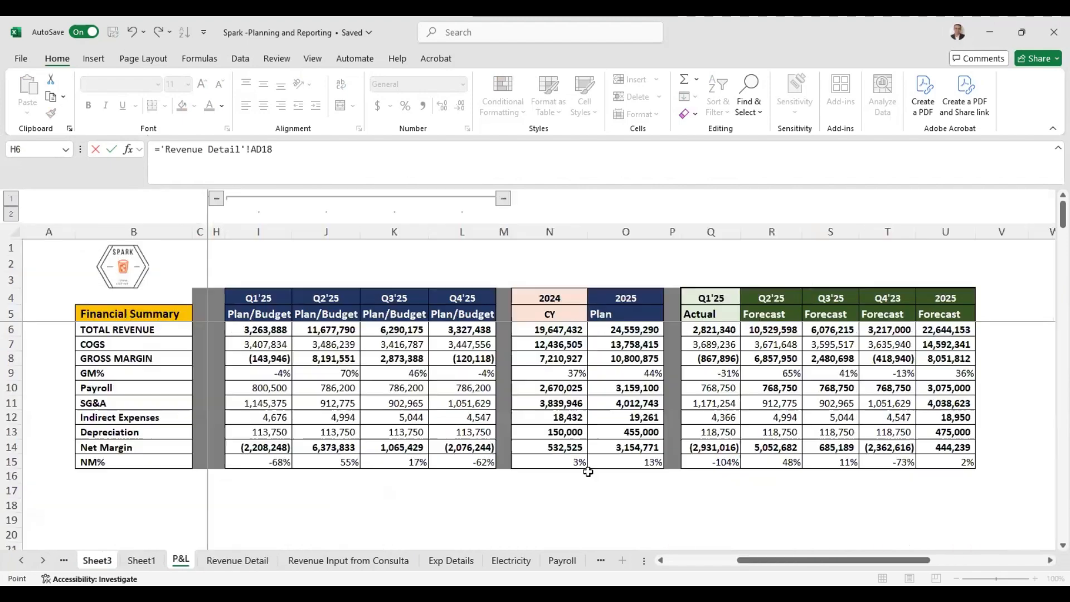
click(637, 332)
text(/)
key(ctrl+Page_Up)
key(ctrl+Page_Up)
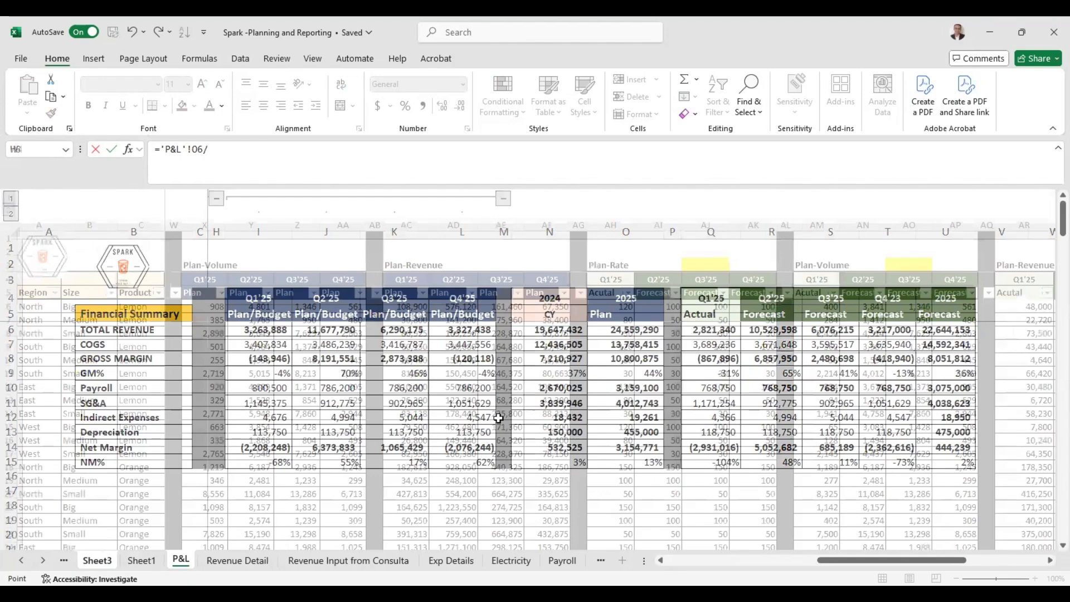
key(Right)
key(Right)
key(Right)
key(Right)
key(Down)
key(Down)
key(Down)
key(Down)
key(Down)
key(Down)
key(Down)
key(Down)
key(Down)
key(Down)
key(Down)
key(Down)
key(Down)
key(Down)
key(Down)
key(Down)
key(Down)
key(Down)
key(Down)
key(Down)
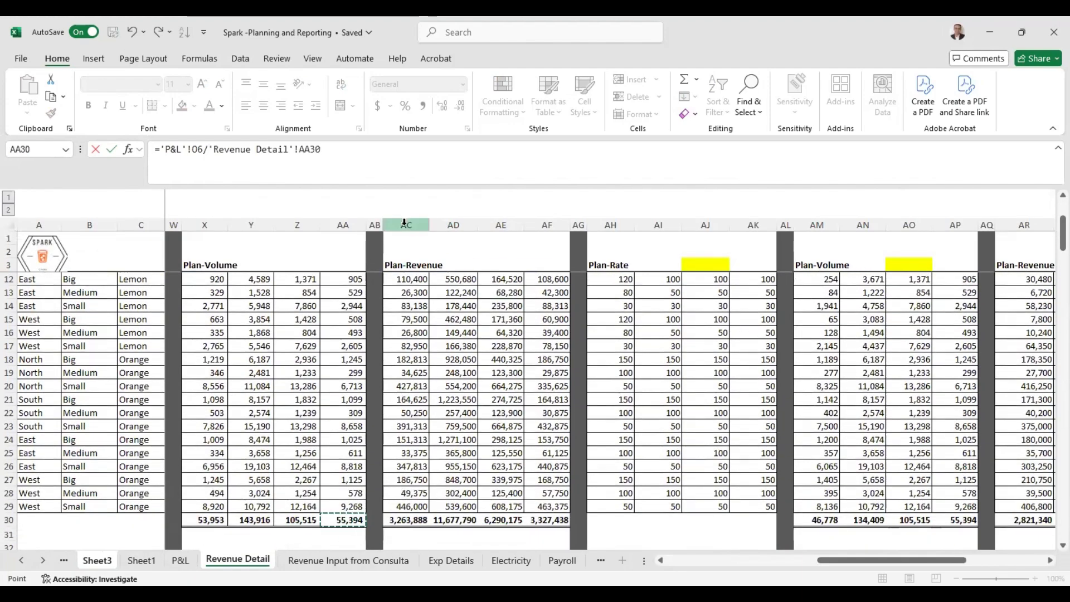
click(347, 153)
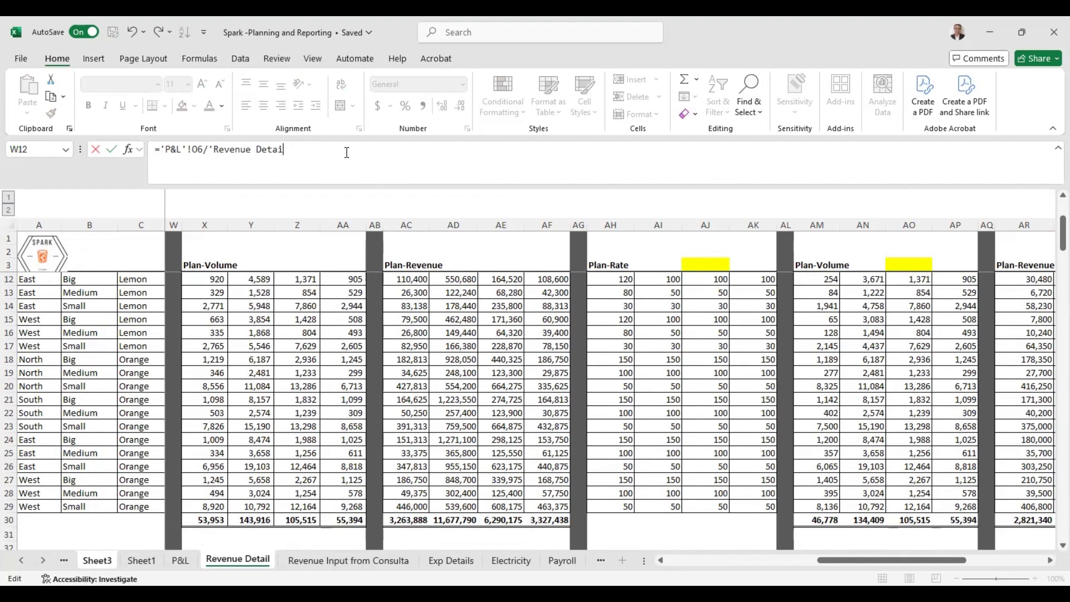
key(BackSpace)
key(BackSpace)
key(BackSpace)
key(BackSpace)
key(BackSpace)
key(BackSpace)
key(BackSpace)
key(BackSpace)
key(BackSpace)
Complete the D2 formula by dividing by the SUM of the quarterly plan volume totals in Revenue Detail X30:AA30.
key(BackSpace)
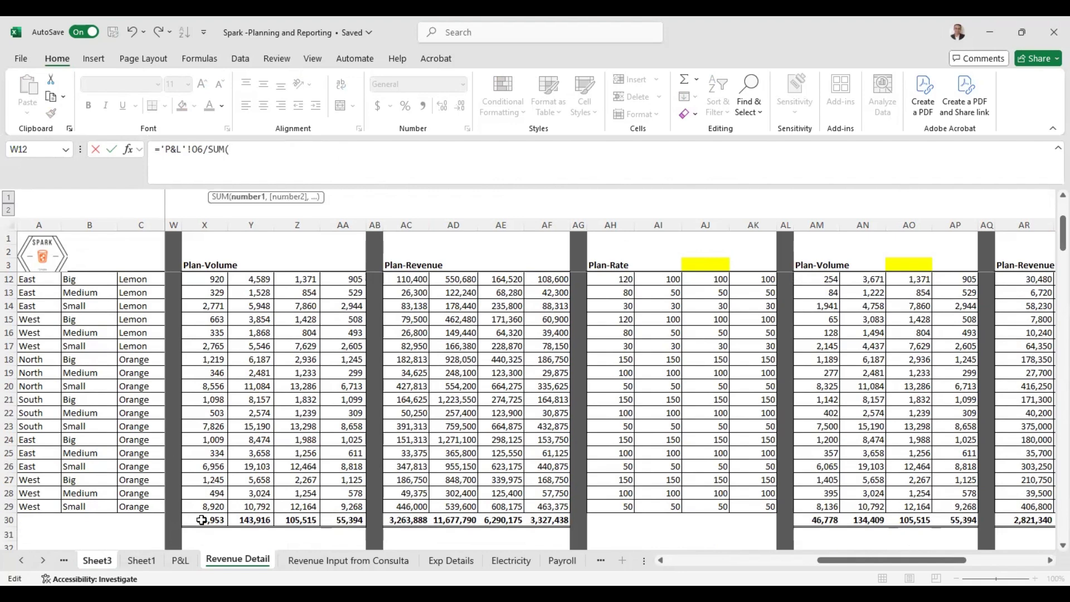
drag(202, 519, 263, 520)
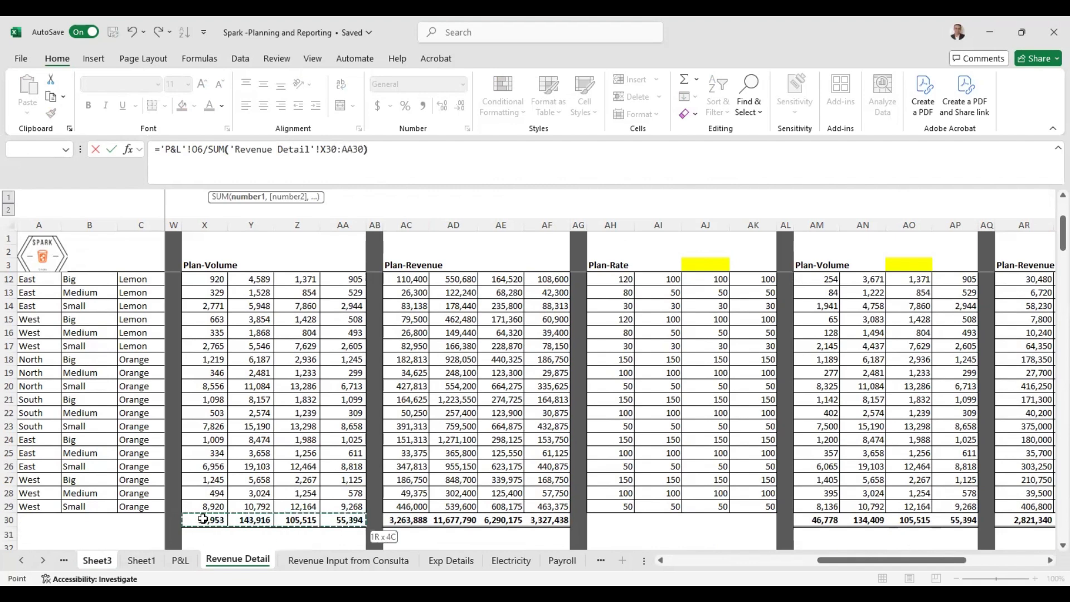
key(Return)
key(Up)
key(Up)
key(Down)
key(Down)
key(Up)
Change the heading in E1 to "Act/Fcst".
key(Right)
key(Up)
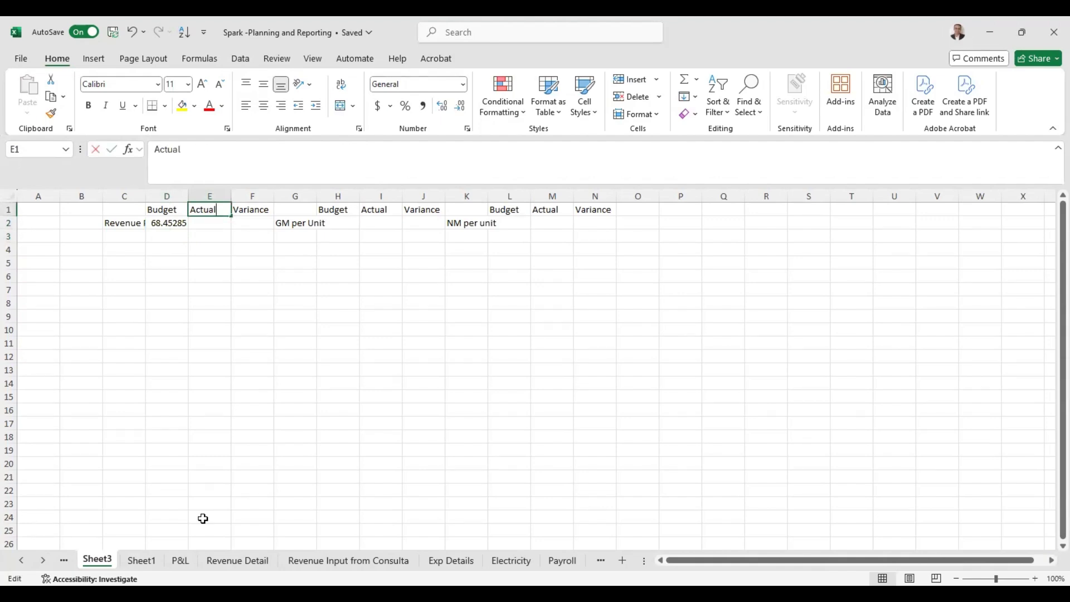
key(BackSpace)
text(/Fcs)
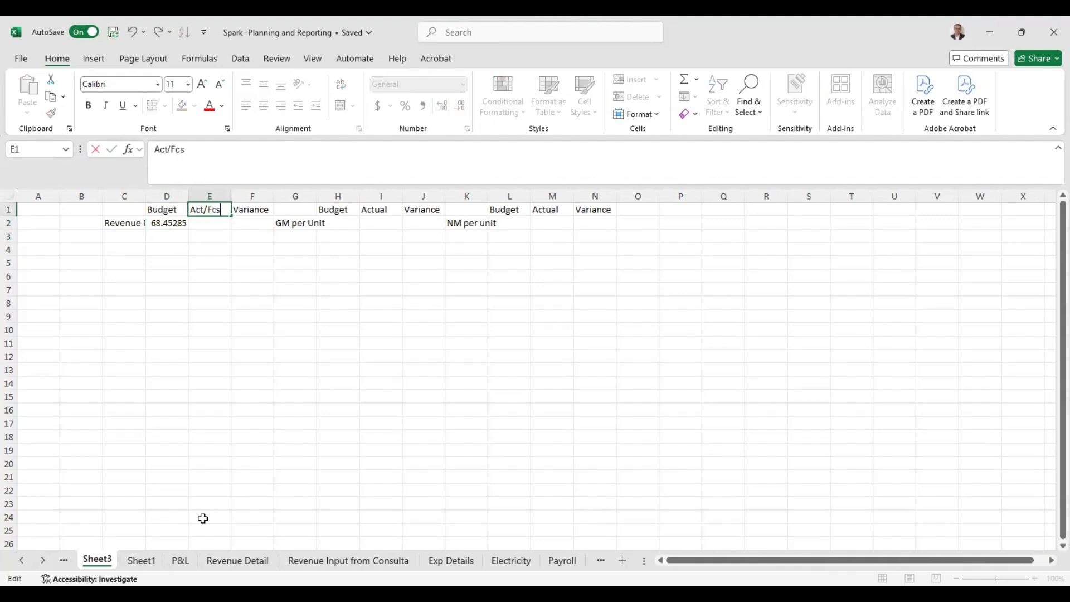
text(t)
key(Return)
Copy the headings in D1:F1 over the GM and NM per unit headings in H1:J1 and L1:N1.
key(Up)
key(Left)
key(shift+Right)
key(shift+Right)
key(ctrl+c)
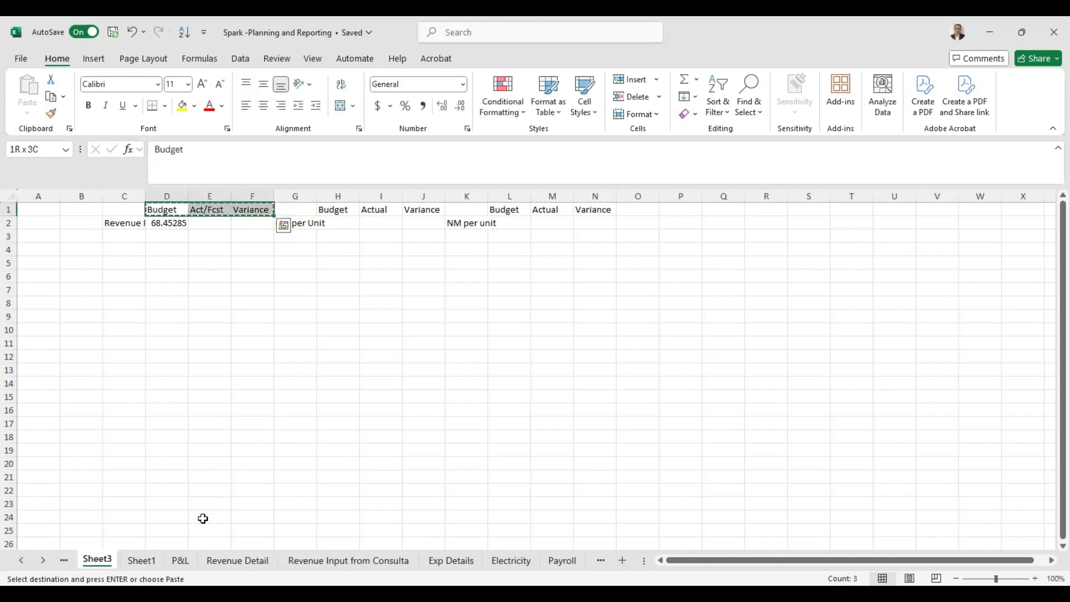
key(Right)
key(Right)
key(Right)
key(Right)
key(Return)
key(ctrl+c)
key(Right)
key(Right)
key(Right)
key(Right)
key(Return)
Begin the Revenue Per Unit Act/Fcst formula in E2 with the P&L sheet's 2025 Forecast total revenue, U6, as the numerator.
key(Down)
key(Left)
key(Left)
key(Left)
key(Left)
key(Left)
key(Left)
key(Left)
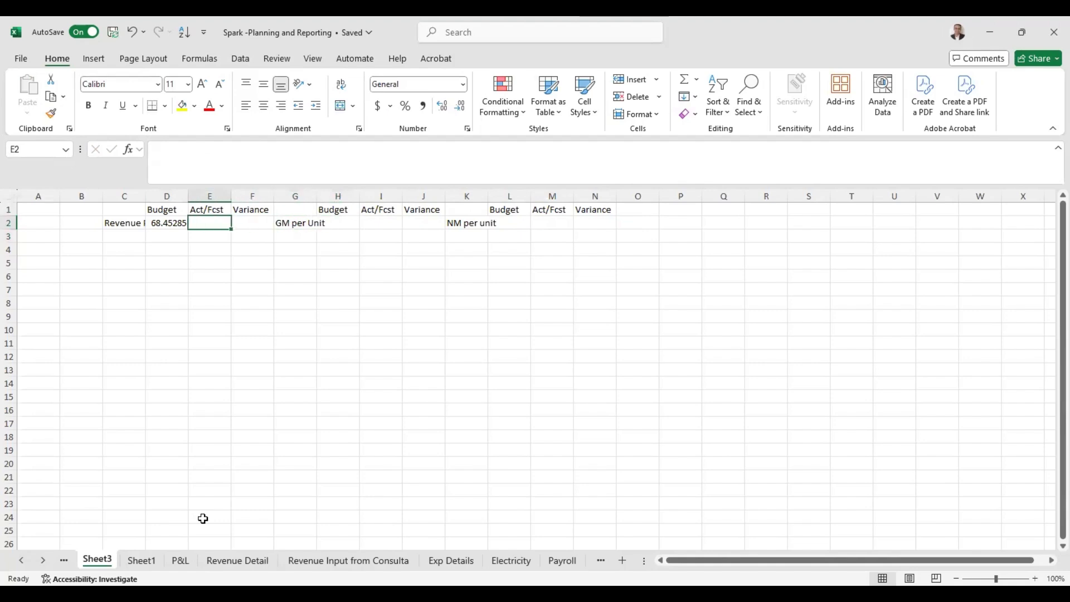
text(=)
key(ctrl+Page_Down)
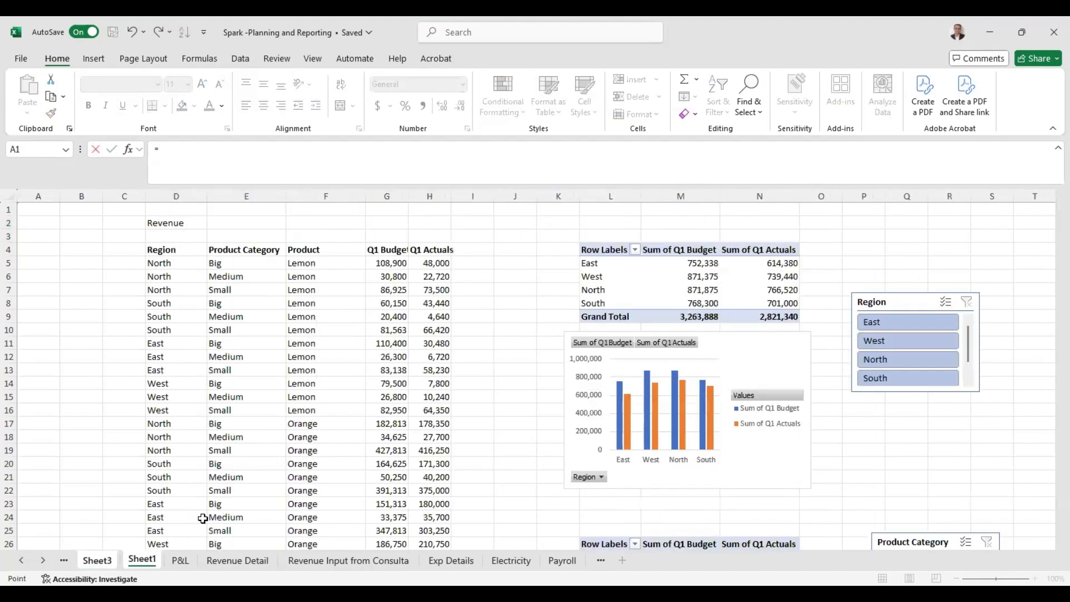
key(ctrl+Page_Down)
key(ctrl+Page_Down)
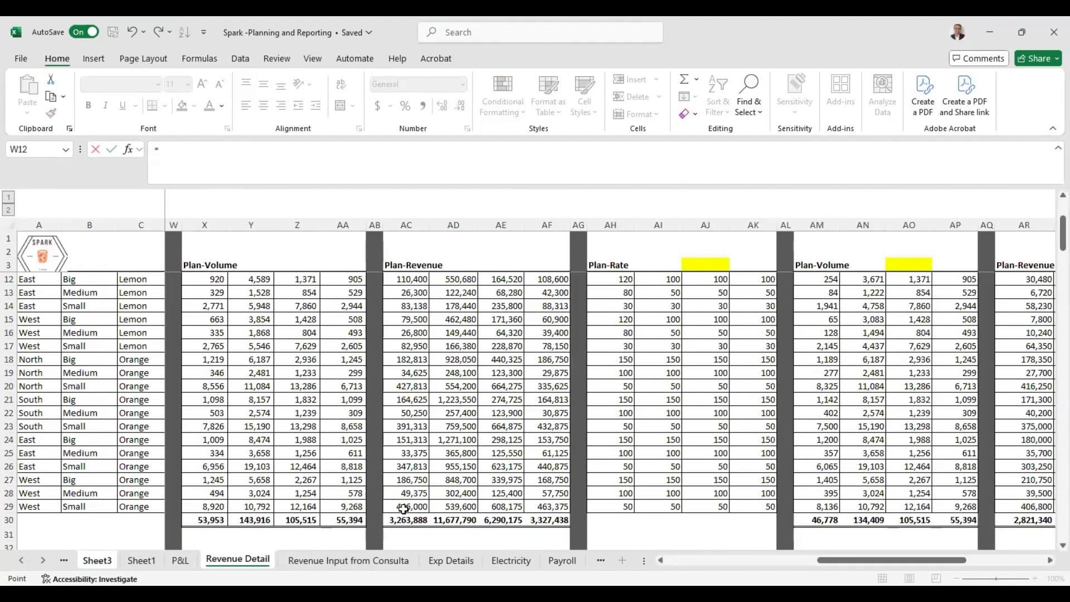
key(ctrl+Page_Up)
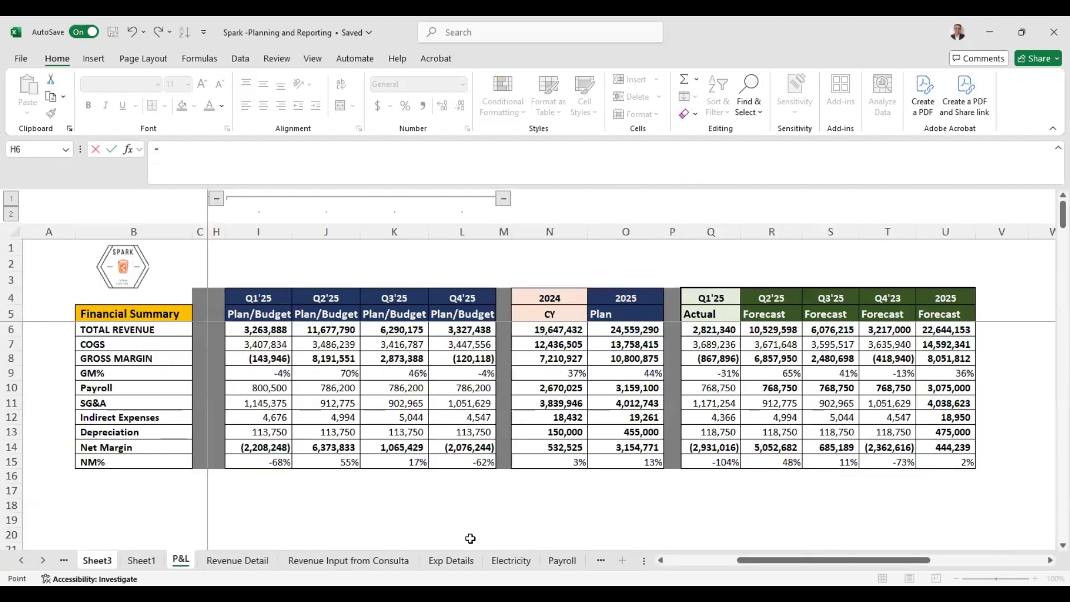
click(948, 333)
text(/)
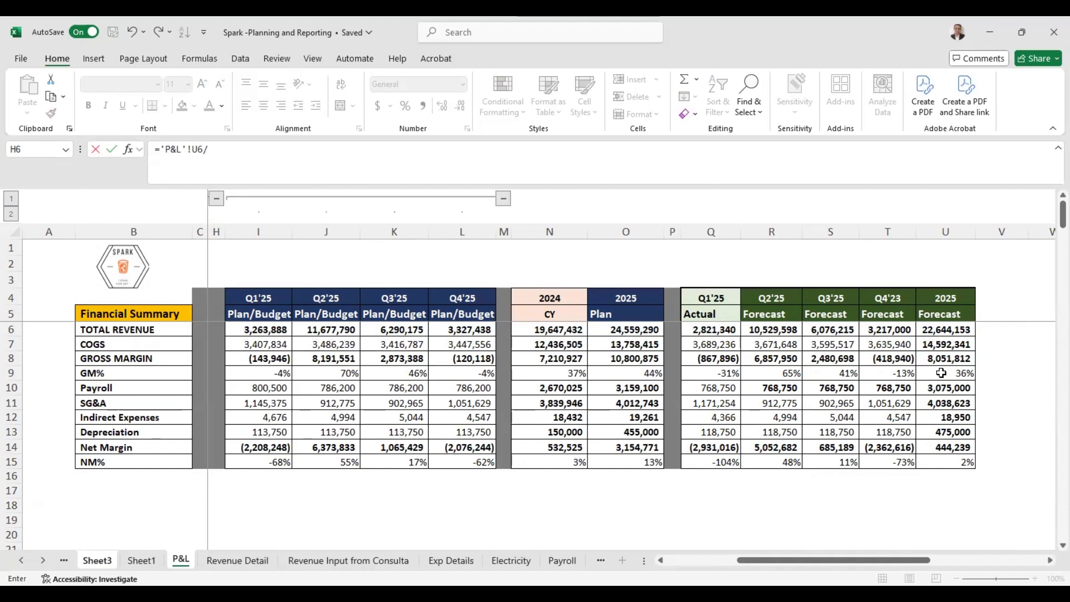
Complete the E2 formula by dividing by the SUM of the actual and forecast volume totals in Revenue Detail AM30:AP30.
text(SUM()
key(ctrl+Page_Down)
click(808, 471)
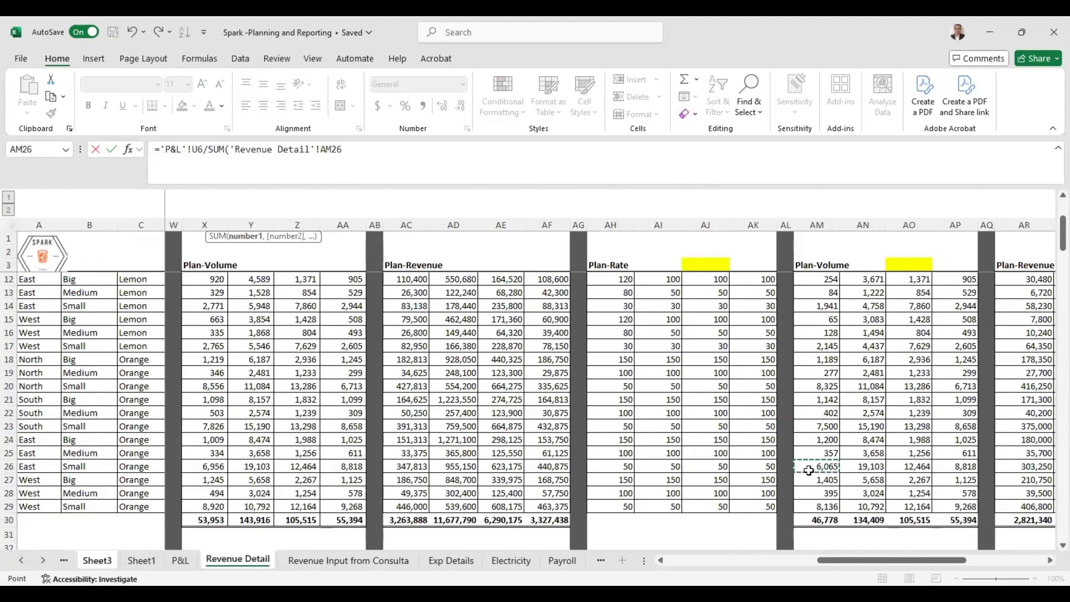
key(Right)
key(Down)
key(Down)
key(Down)
key(Down)
key(Left)
key(Down)
key(Up)
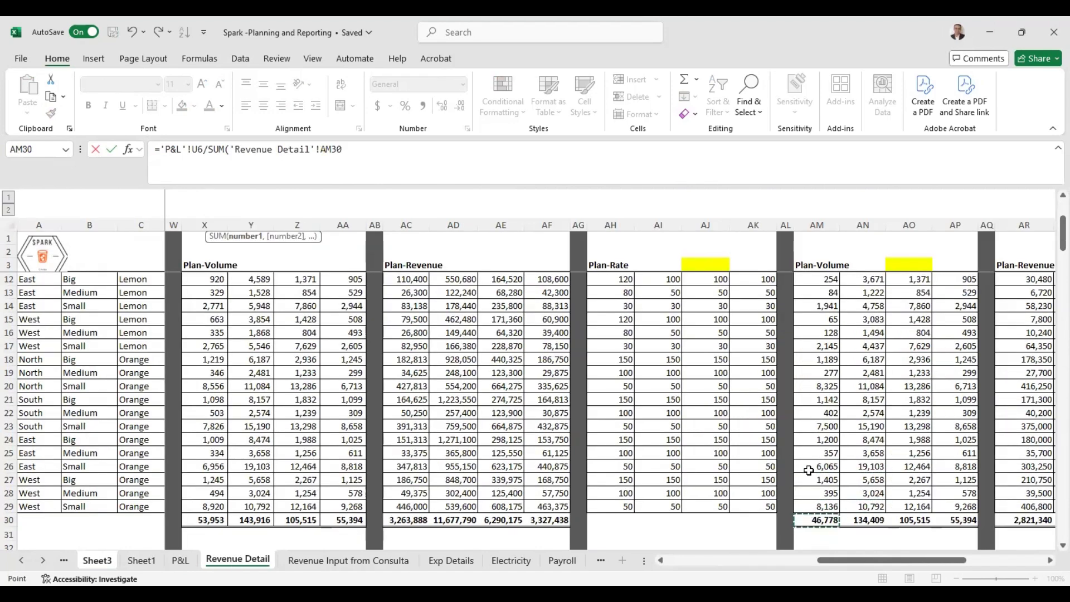
key(shift+Right)
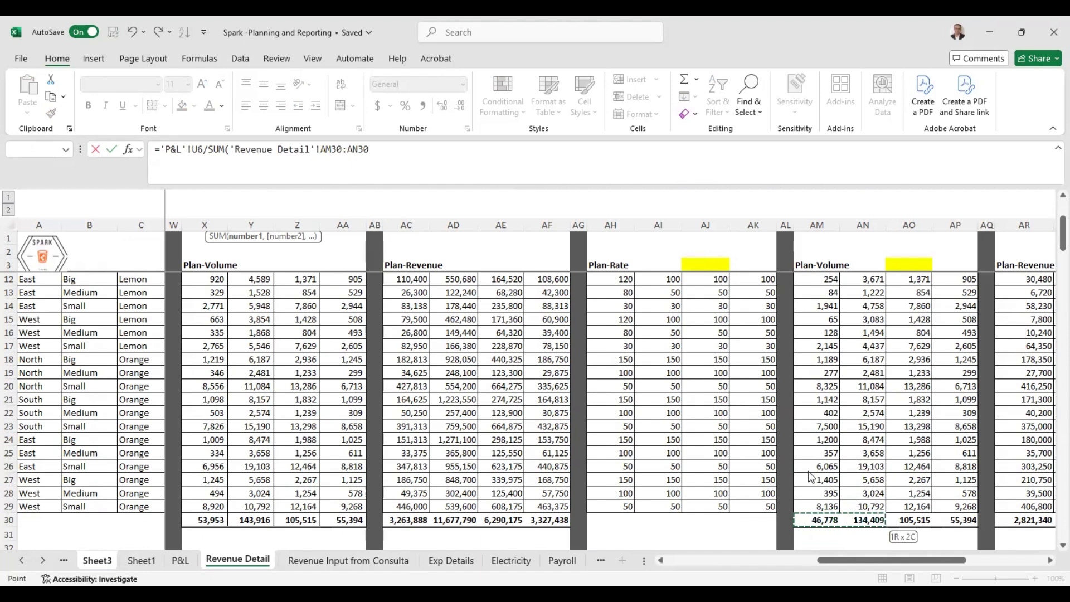
key(shift+Right)
key(shift+Right)
key(Return)
Format the Revenue Per Unit budget and Act/Fcst values in D2:E2 as numbers with two decimals.
key(Up)
key(Left)
key(Right)
key(Left)
key(Right)
key(Left)
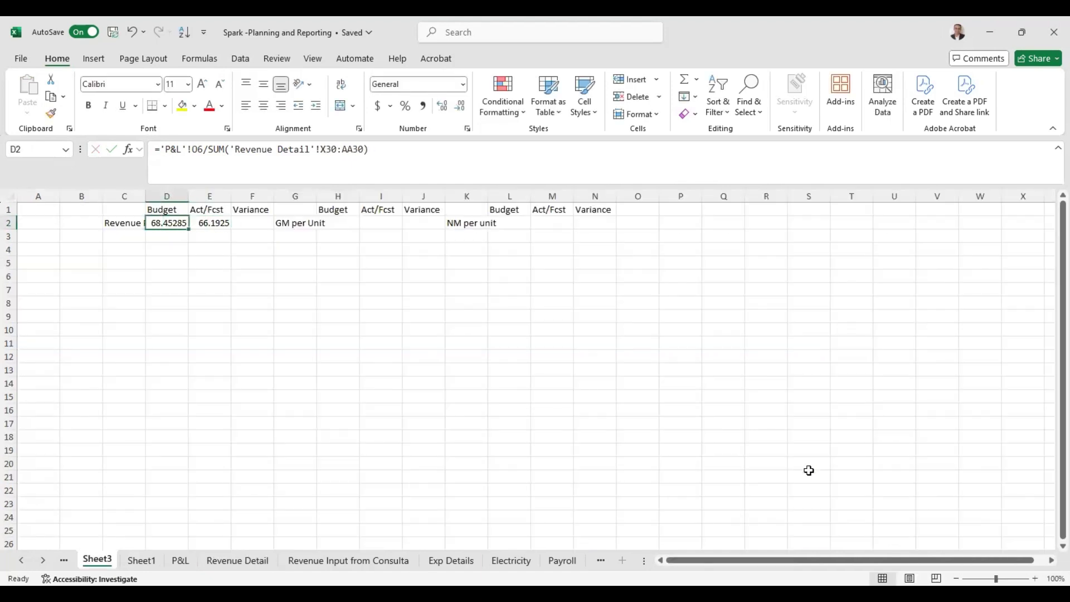
key(shift+Right)
key(ctrl+shift+1)
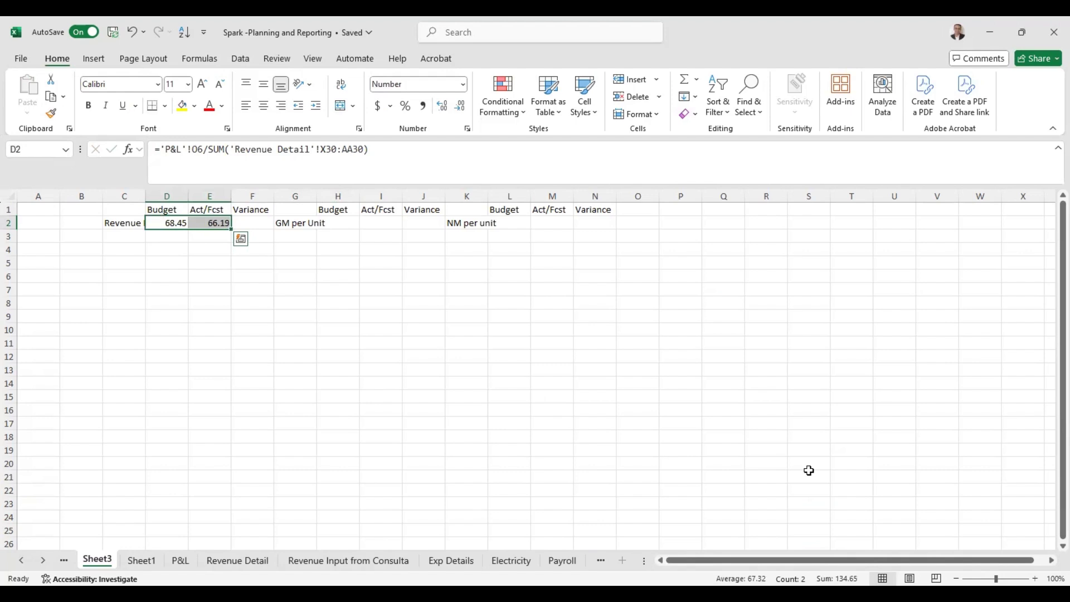
Calculate the Revenue Per Unit variance in F2 as E2/D2-1 and format it as a percentage with one decimal.
key(Right)
key(Right)
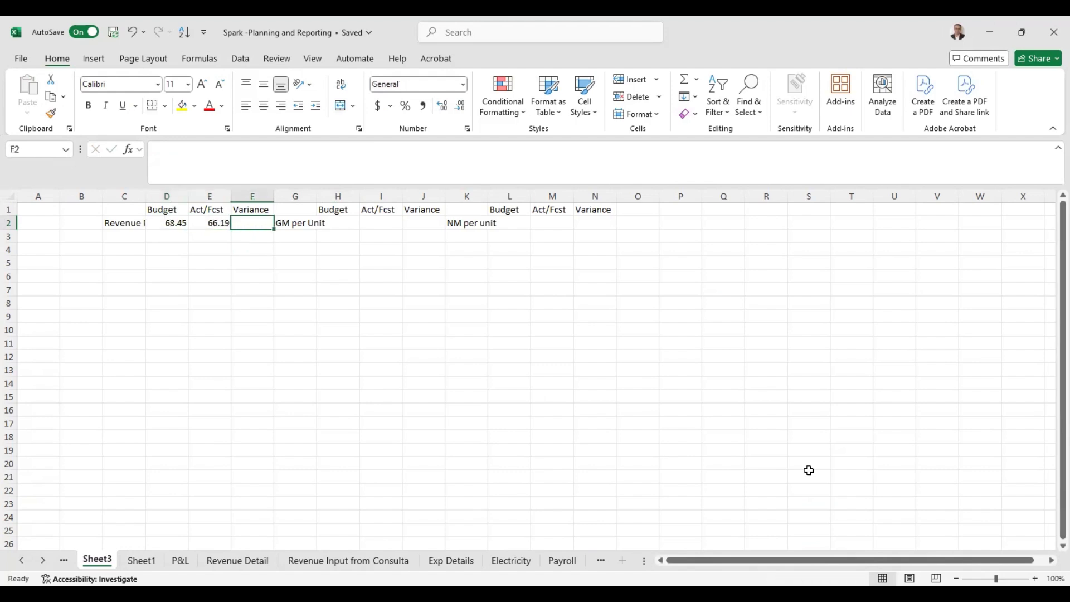
text(+)
key(Left)
text(/)
key(Left)
key(Left)
text(-1)
key(Return)
key(Up)
key(ctrl+shift+5)
Begin the GM per Unit budget formula in H2 with the P&L sheet's 2025 Plan gross margin, O8, as the numerator.
key(Right)
key(Right)
text(=)
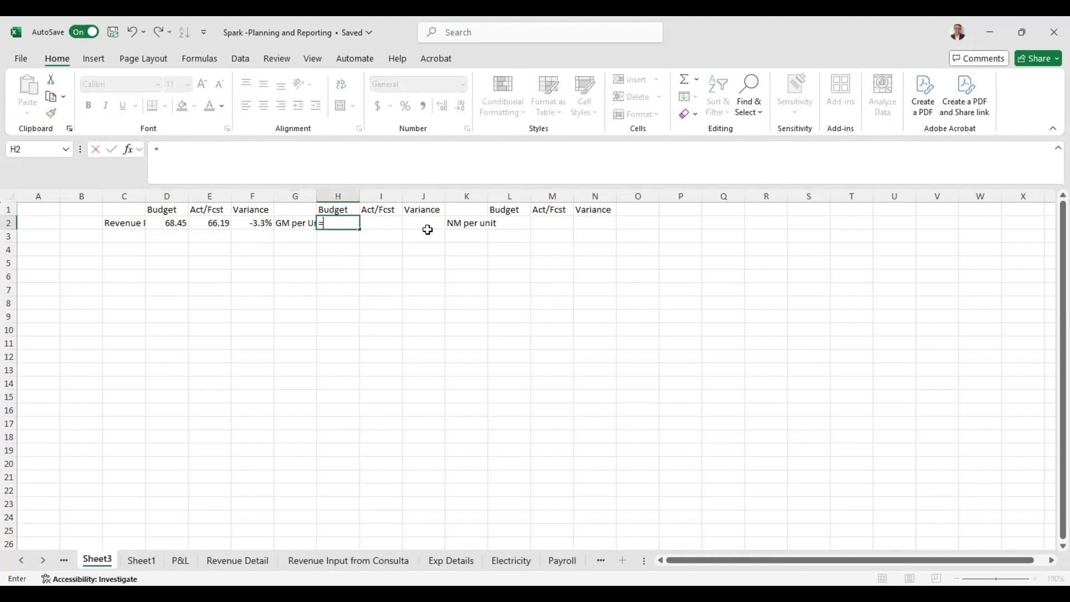
key(ctrl+Page_Down)
key(ctrl+Page_Down)
click(626, 359)
text(/)
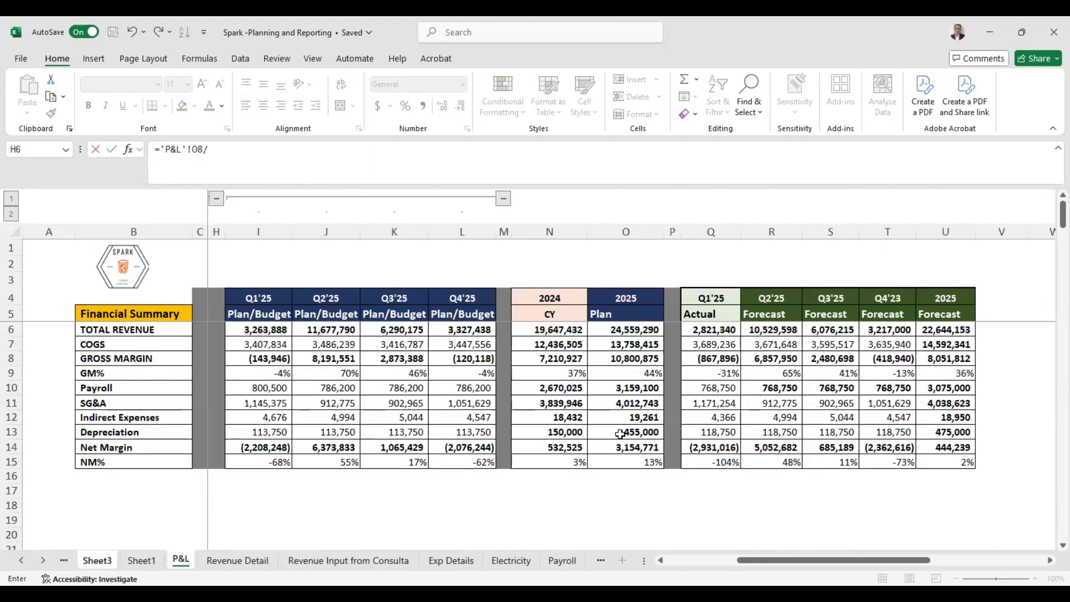
Divide the H2 formula by the SUM of the plan volume totals in Revenue Detail X30:AA30 and format the cell with two decimals.
text(SUM()
key(ctrl+Page_Down)
click(279, 456)
key(ctrl+Down)
key(Left)
key(Left)
key(shift+Right)
key(shift+Right)
key(shift+Right)
key(Return)
key(Up)
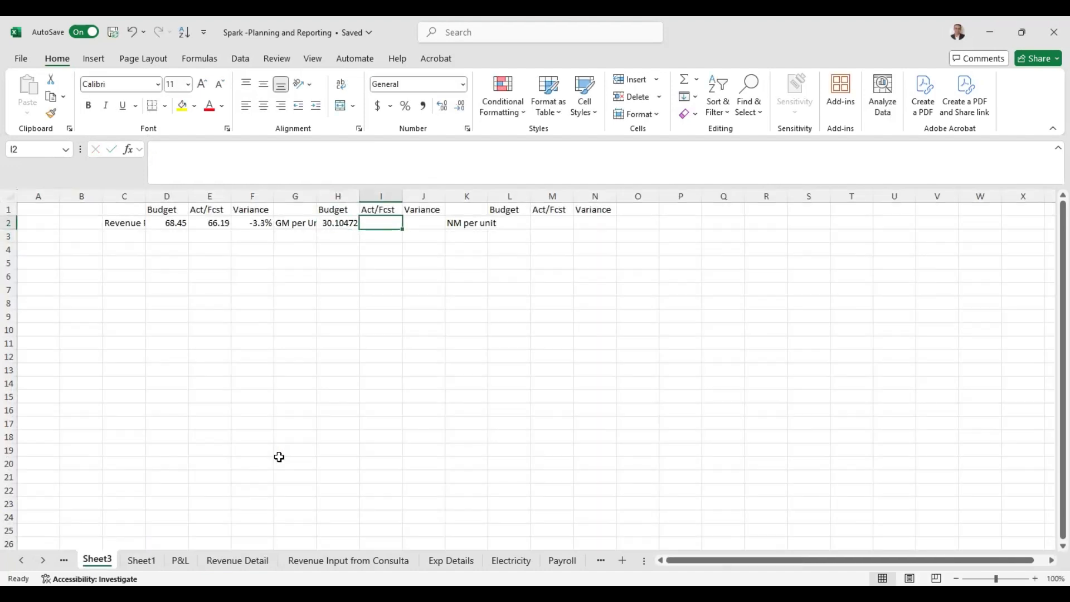
key(ctrl+shift+1)
key(Right)
text(=)
key(ctrl+Page_Down)
key(ctrl+Page_Down)
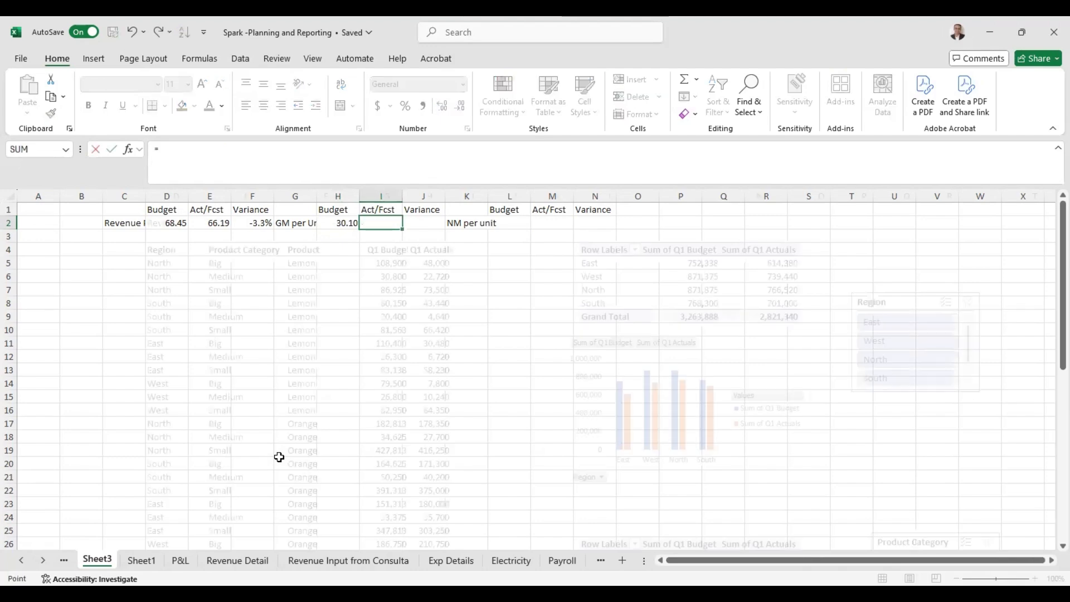
click(931, 363)
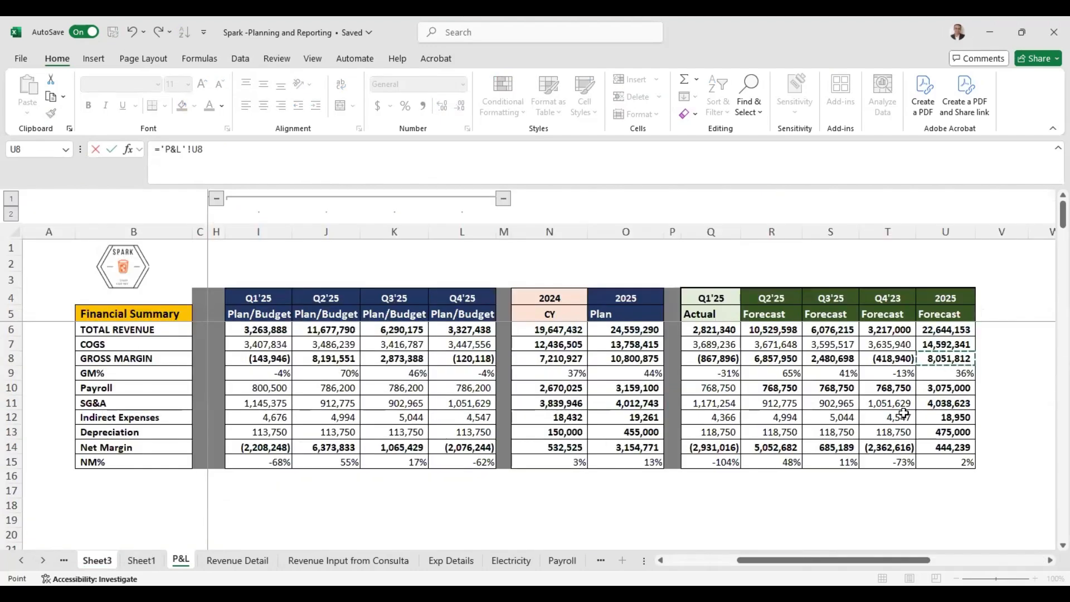
text(/sumu)
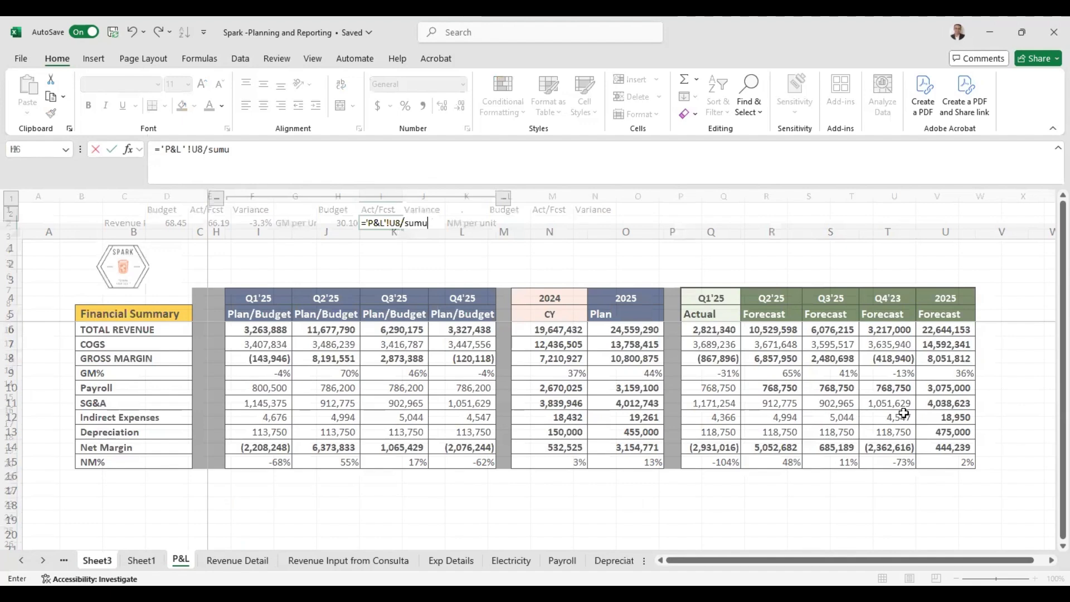
key(Return)
Begin the GM per Unit Act/Fcst formula in I2 with the P&L sheet's 2025 Forecast gross margin, U8, as the numerator.
text(=)
key(ctrl+Page_Down)
key(ctrl+Page_Down)
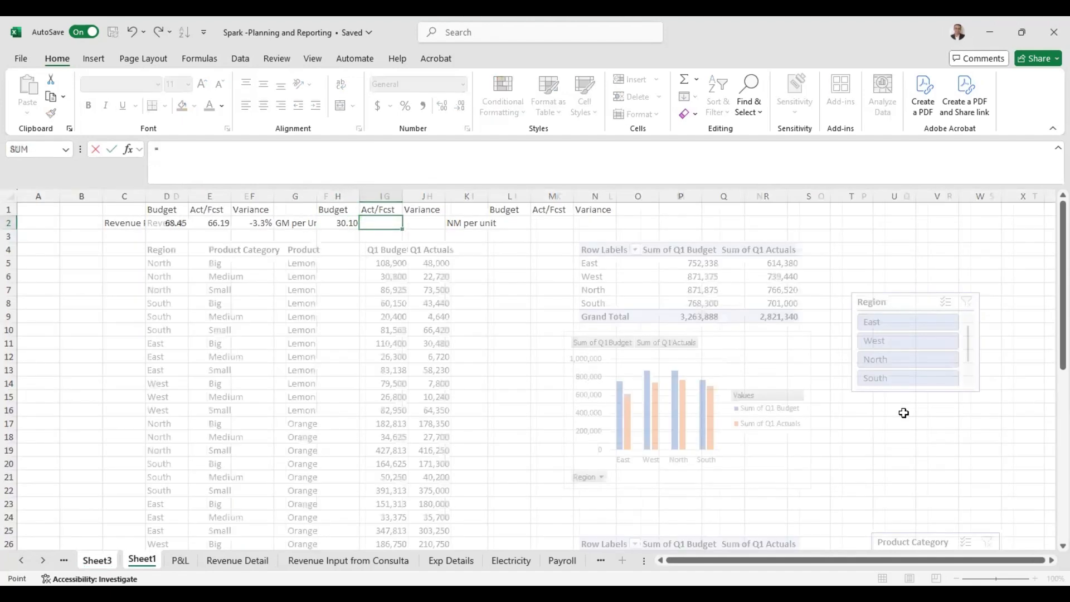
click(950, 357)
Divide the I2 formula by the SUM of the Act+Fcst volume totals in Revenue Detail AM30:AP30.
text(/SUM()
key(ctrl+Page_Down)
click(807, 515)
key(Right)
key(Right)
key(Right)
key(Right)
key(Right)
key(Right)
key(Right)
key(Right)
key(Right)
key(Right)
key(Right)
key(Right)
key(Left)
key(Left)
key(Left)
key(Left)
key(Left)
key(Left)
key(Left)
key(Left)
key(Left)
key(Left)
key(Left)
key(Left)
key(shift+Right)
key(shift+Right)
key(shift+Right)
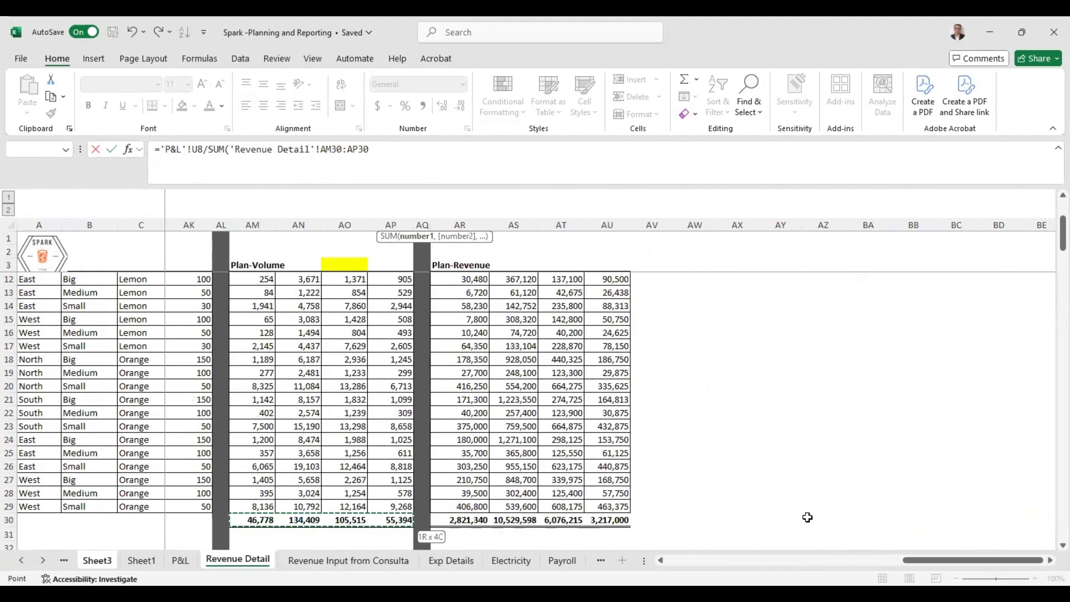
text())
key(Return)
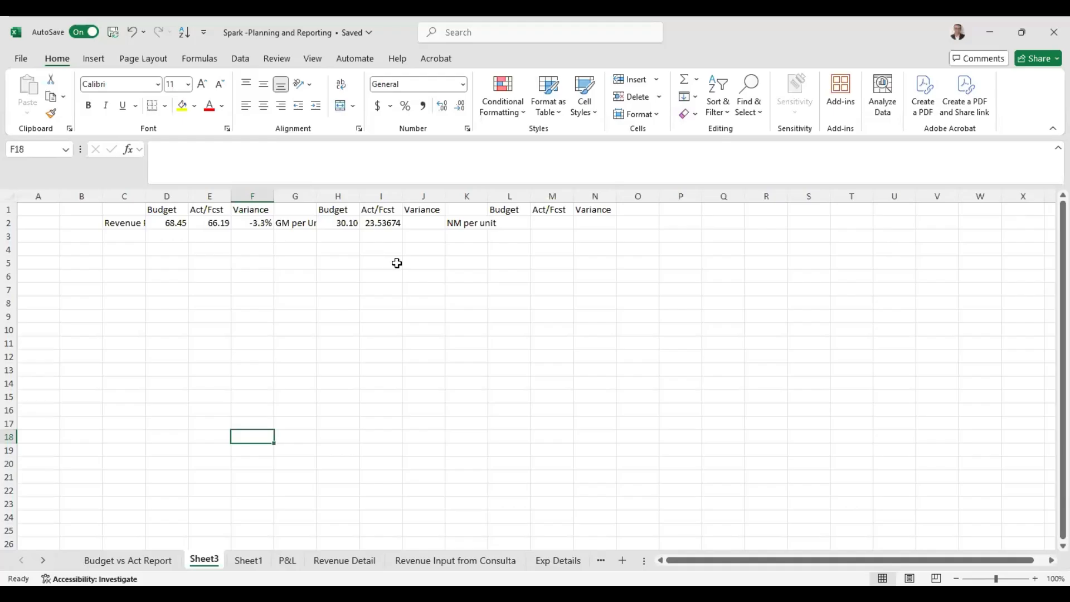
In L2, calculate budget NM per unit as the P&L sheet's O14 divided by the SUM of Revenue Detail X30:AA30.
click(467, 225)
key(Right)
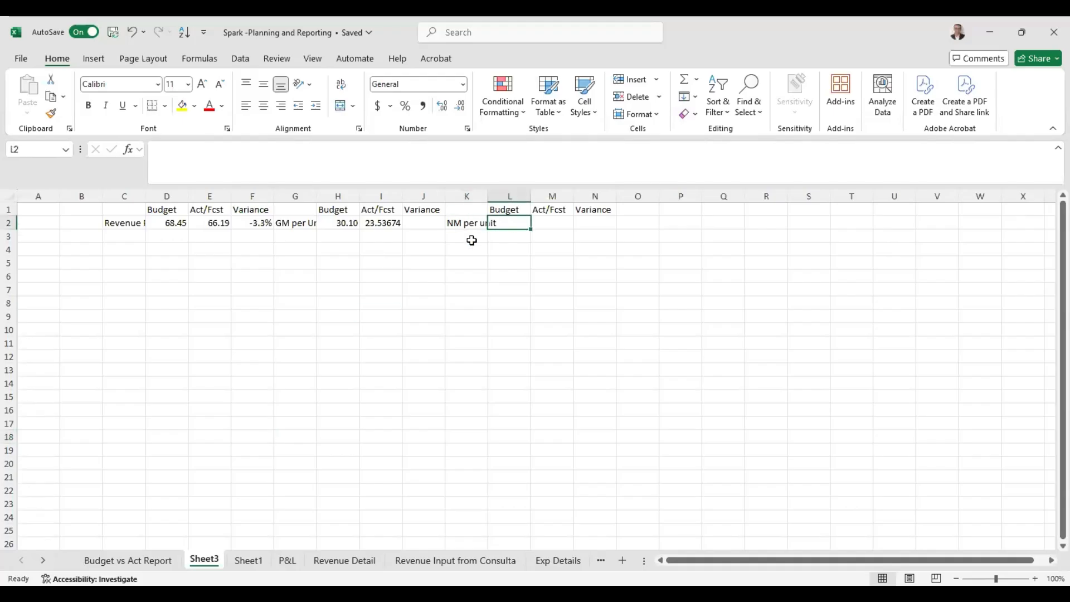
text(=)
key(ctrl+Page_Down)
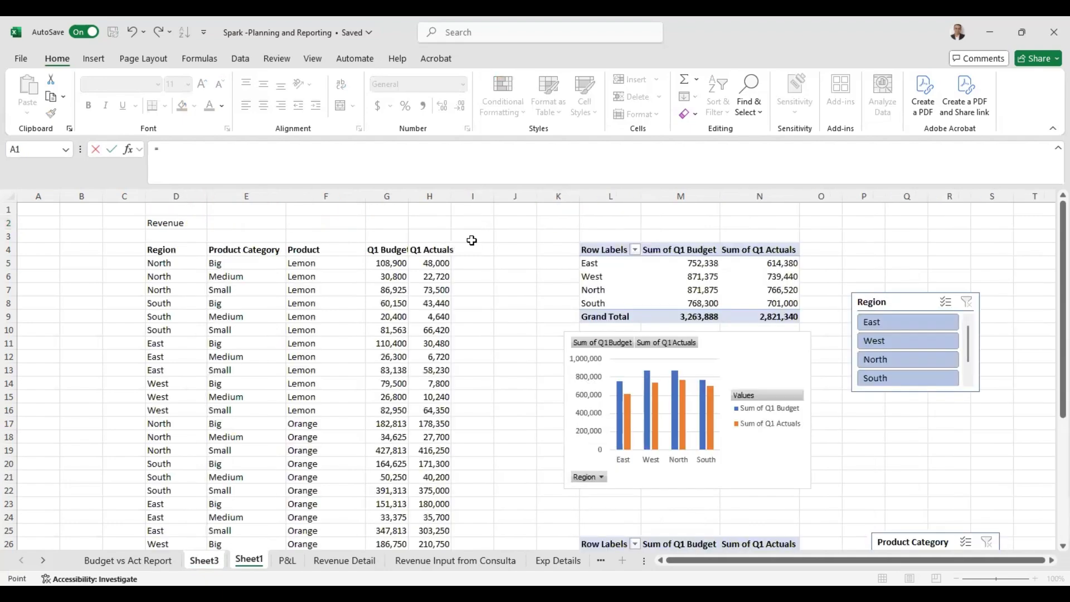
key(ctrl+Page_Down)
click(600, 447)
text(/SUM()
key(ctrl+Page_Down)
click(242, 500)
key(ctrl+shift+Right)
key(Tab)
In M2, calculate Act/Fcst NM per unit as the P&L sheet's U14 divided by the SUM of Revenue Detail AM30:AP30.
text(=)
key(ctrl+Page_Down)
key(ctrl+Page_Down)
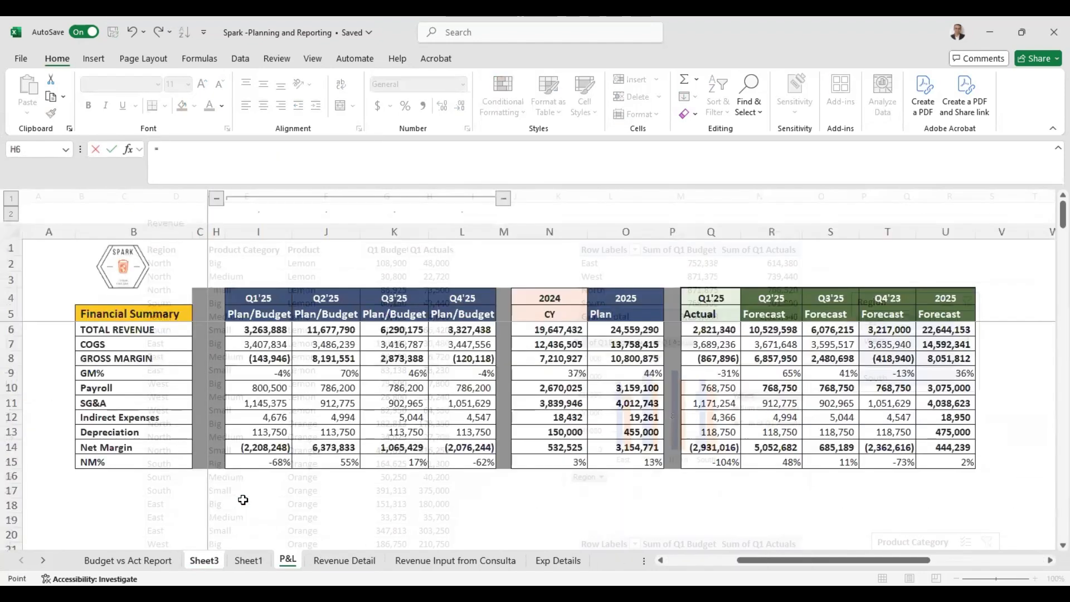
click(946, 447)
text(/)
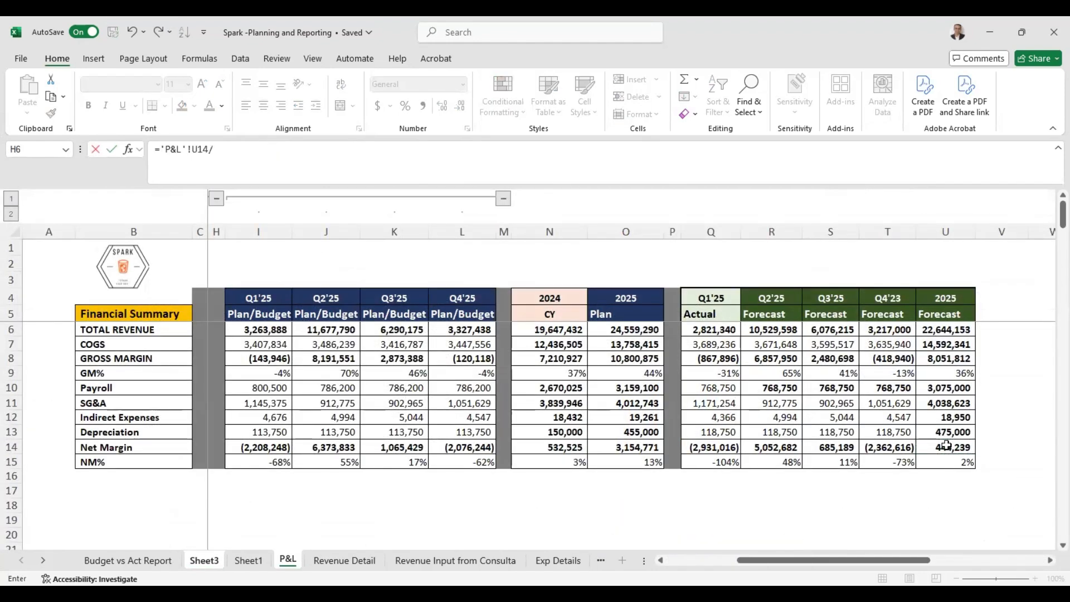
text(SUM()
key(ctrl+Page_Down)
drag(880, 505, 934, 501)
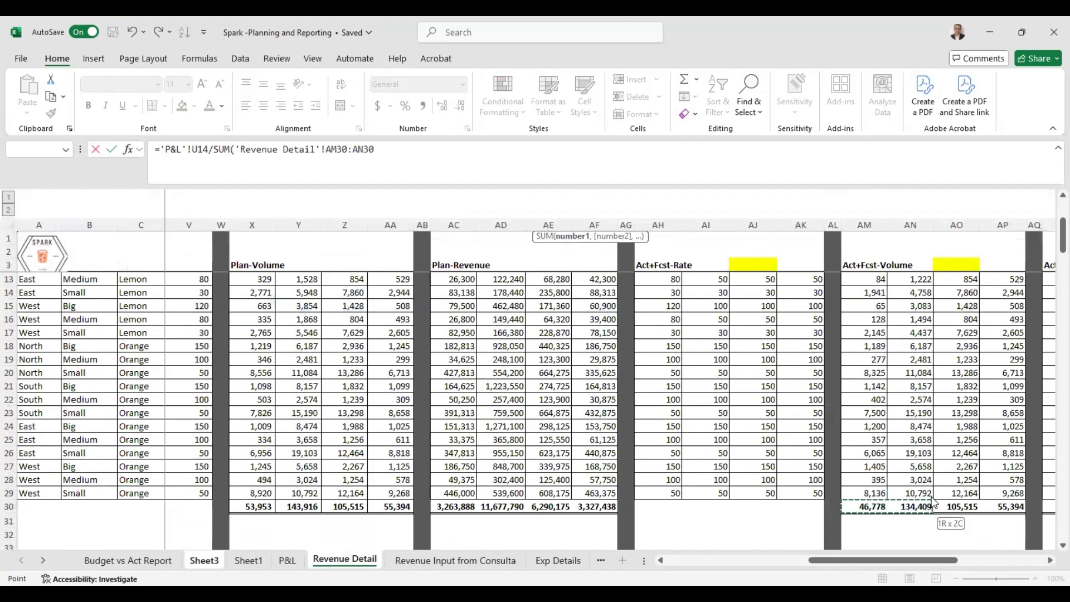
key(ctrl+shift+Right)
key(Return)
Format the NM per unit values in L2:M2 and the GM per Unit Act/Fcst value in I2 with two decimals.
key(Up)
key(shift+Left)
key(ctrl+shift+1)
key(Left)
key(Left)
key(Left)
key(Left)
key(ctrl+shift+1)
Copy the Revenue Per Unit variance formula from F2 to the GM variance cell J2 and the NM variance cell N2.
key(Left)
key(Left)
key(Left)
key(ctrl+c)
key(Right)
key(Right)
key(Right)
key(Right)
key(Return)
key(ctrl+c)
key(Right)
key(Right)
key(Right)
key(Right)
key(Return)
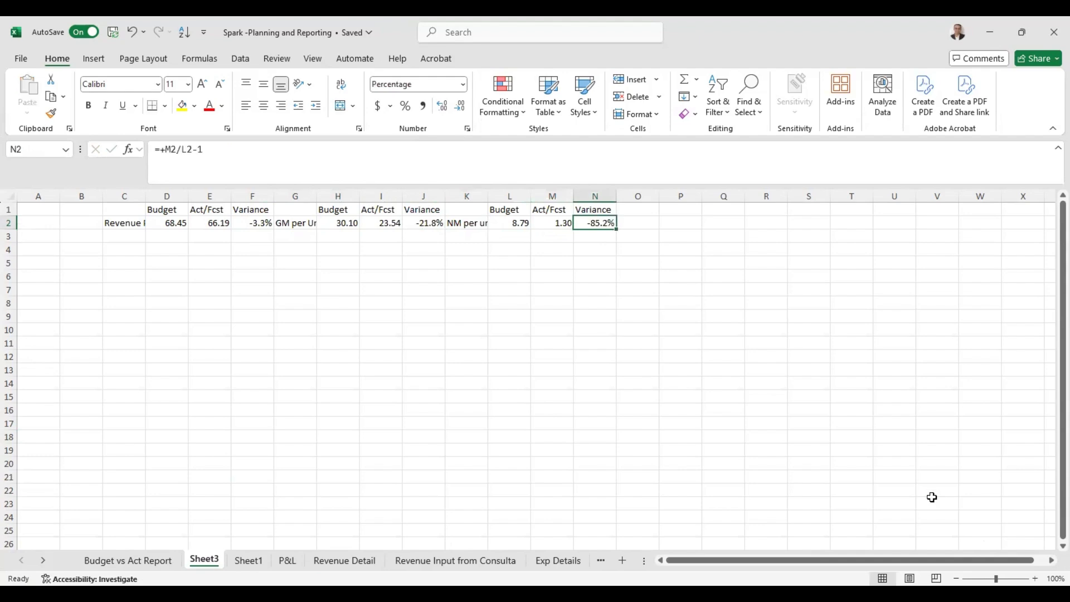
Apply the percent style to the whole per-unit block C1:N2 and autofit its column widths.
key(Up)
key(ctrl+a)
key(alt)
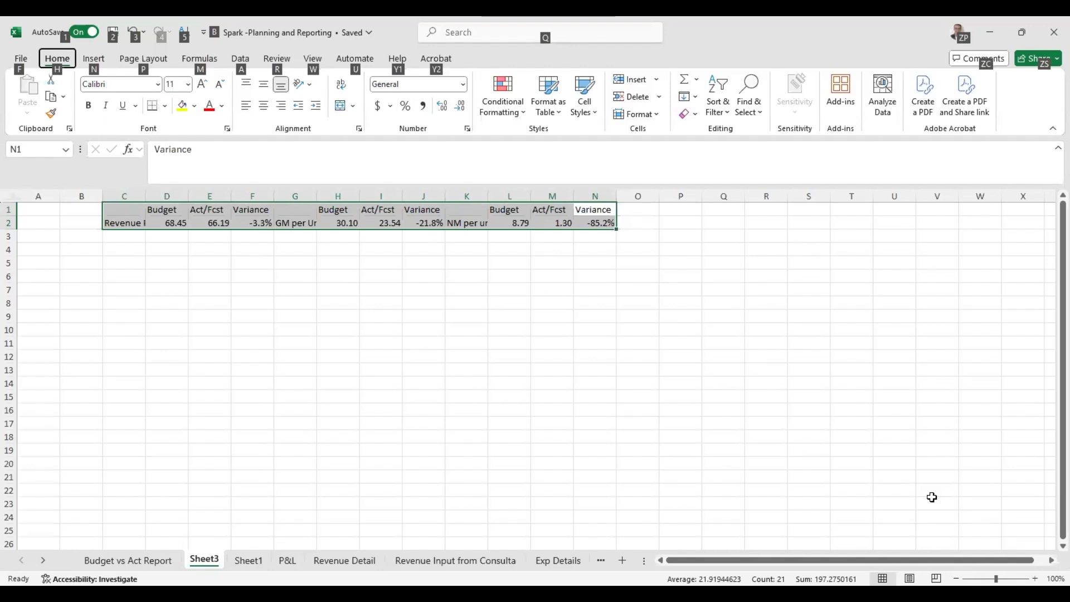
key(h)
key(p)
key(alt+h)
key(o)
key(i)
Insert two blank columns before the GM per Unit label column.
key(Left)
key(Left)
key(Left)
key(Left)
key(Left)
key(Left)
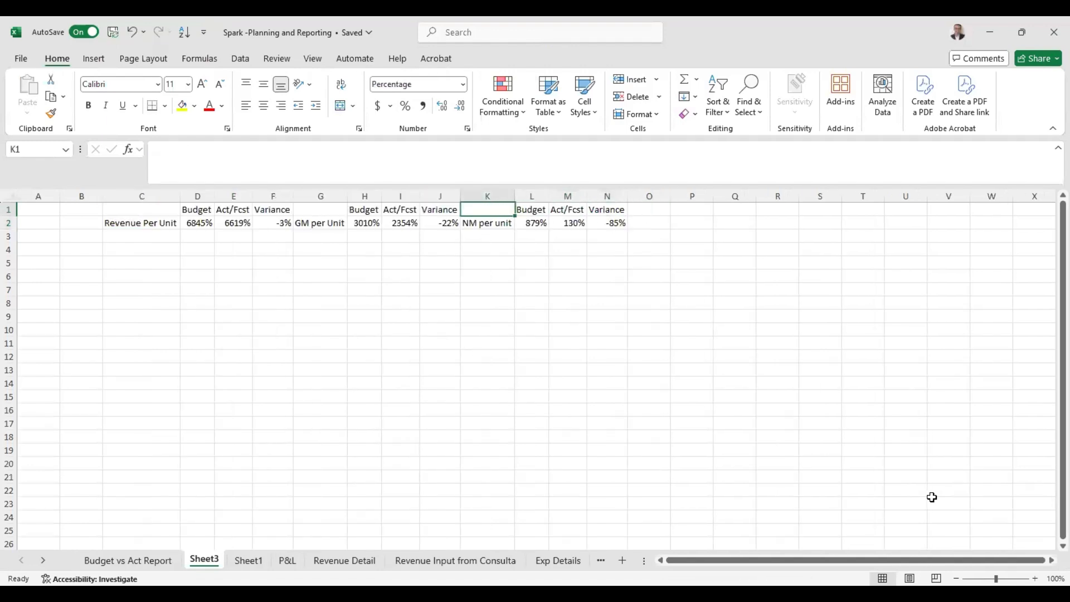
key(Left)
key(ctrl+space)
key(ctrl+shift+plus)
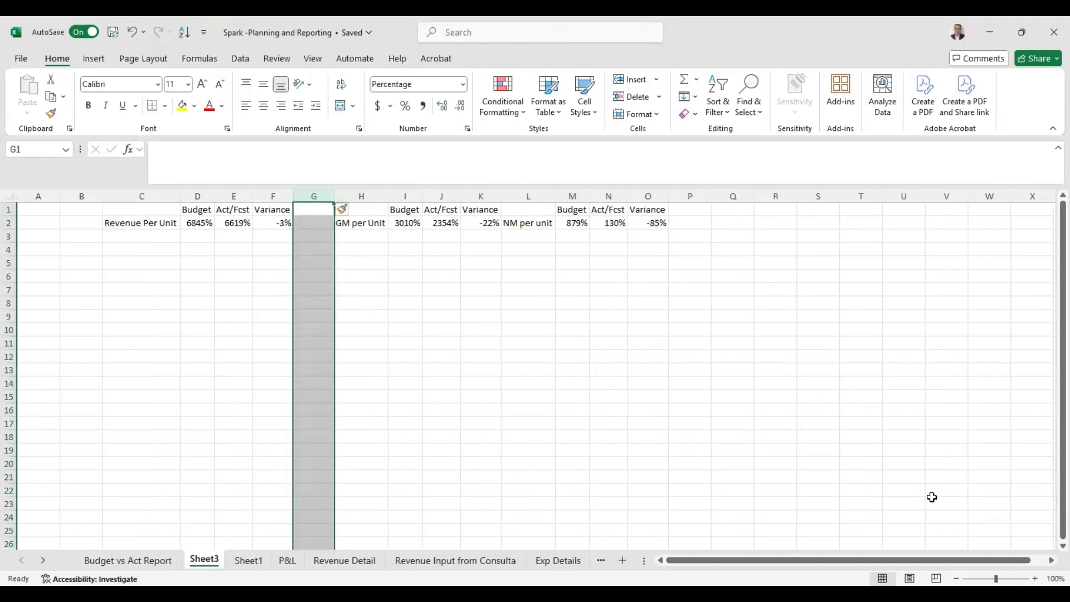
key(ctrl+shift+plus)
Insert two blank columns before the NM per unit label column.
key(Right)
key(Right)
key(Right)
key(Right)
key(Right)
key(Right)
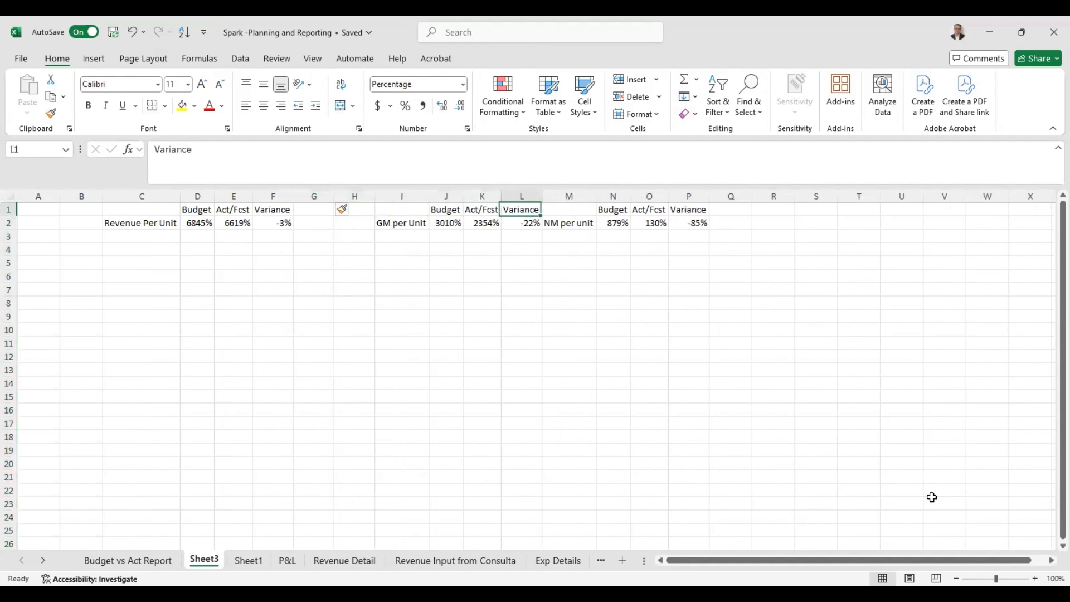
key(ctrl+space)
key(ctrl+shift+plus)
key(ctrl+shift+plus)
Insert the outlined banknotes icon found by searching "cash", about 0.72" in size, over columns A:B beside the Revenue Per Unit label.
key(Left)
key(Left)
key(Left)
key(Left)
key(Left)
key(Left)
key(Left)
key(Left)
key(Left)
key(Left)
key(Left)
key(Left)
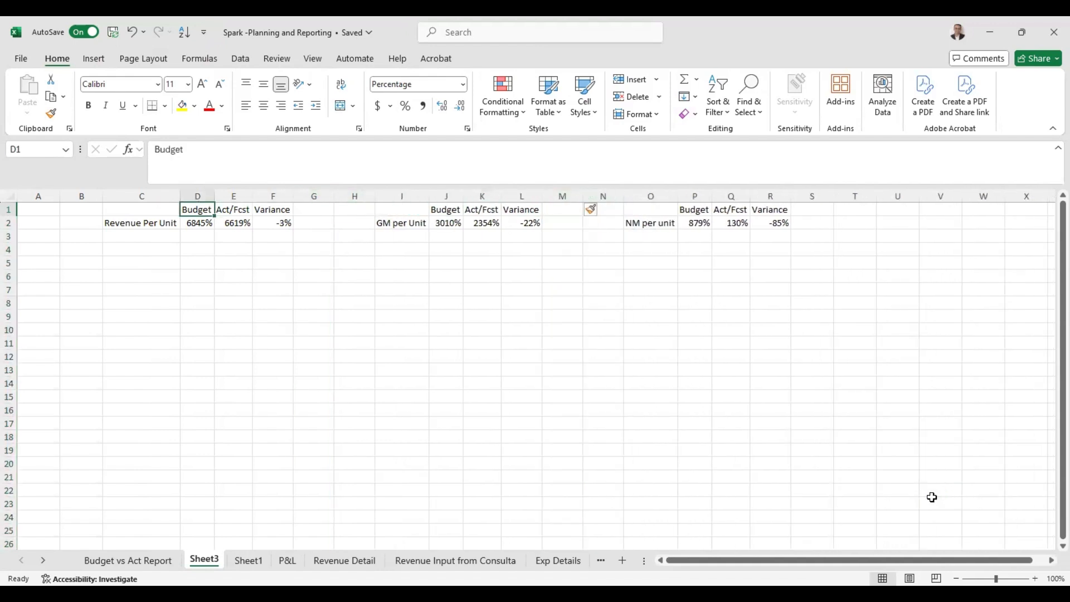
key(Down)
key(Right)
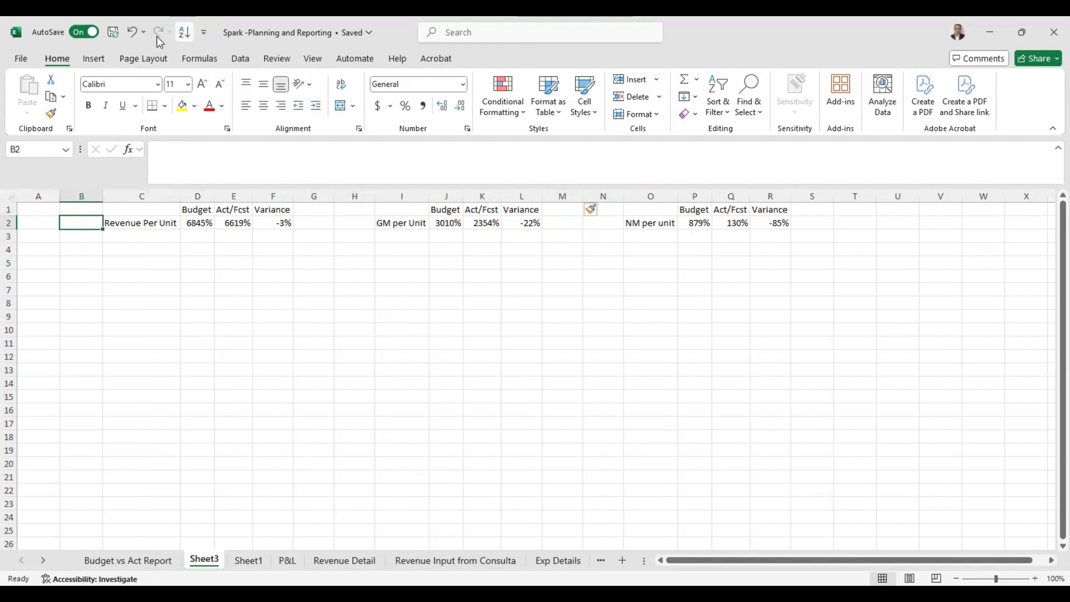
click(95, 59)
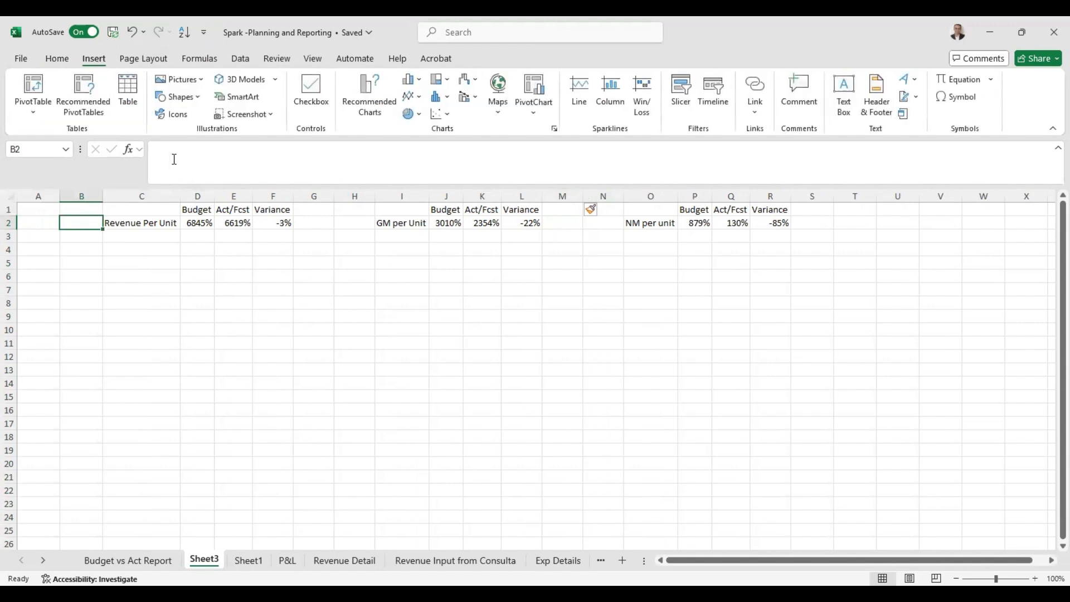
click(171, 118)
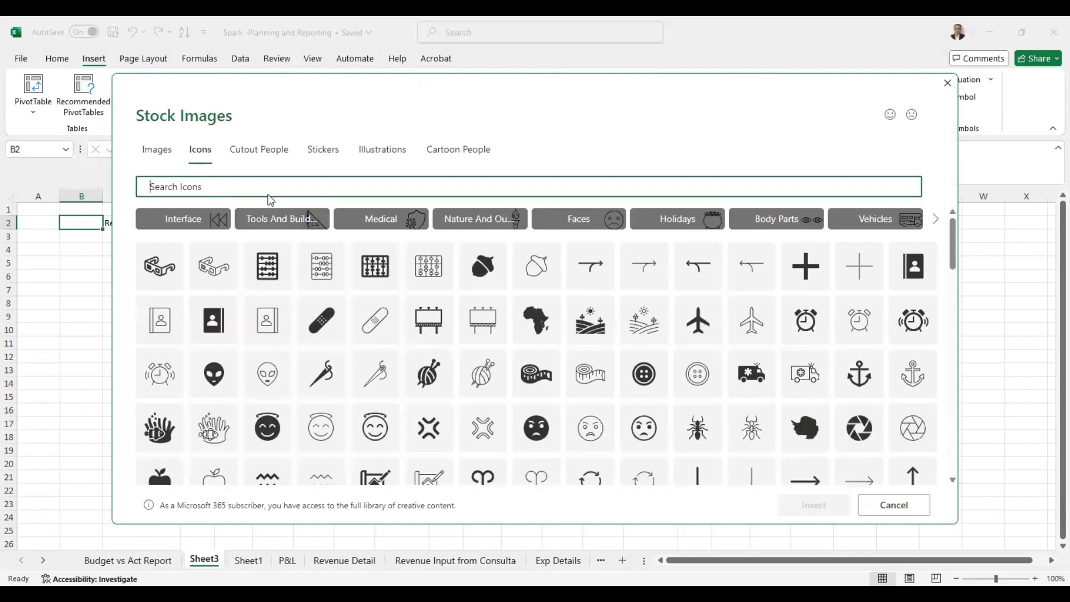
text(cash)
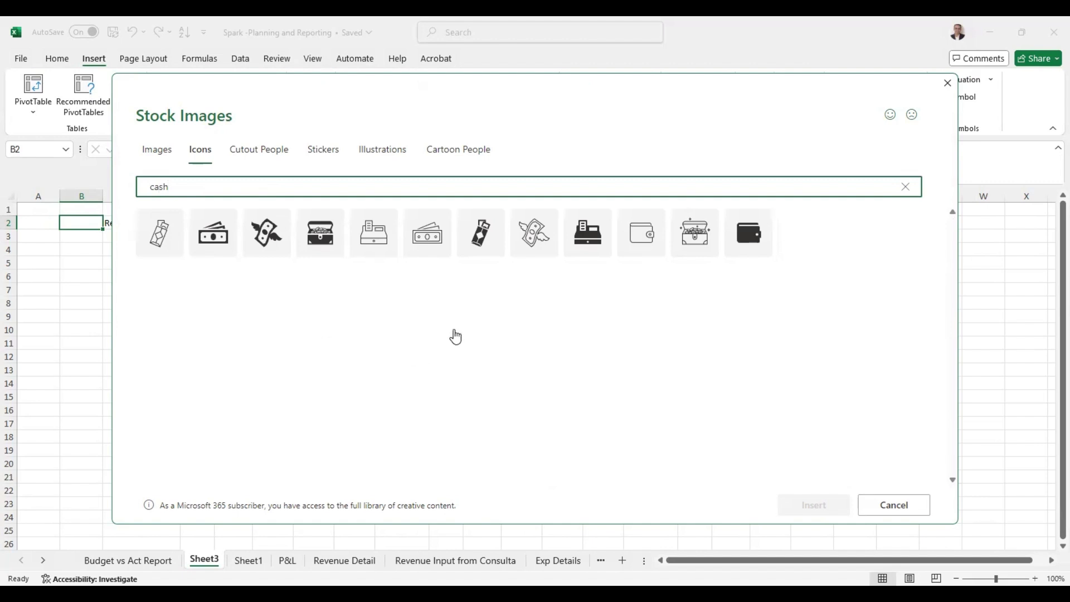
click(435, 244)
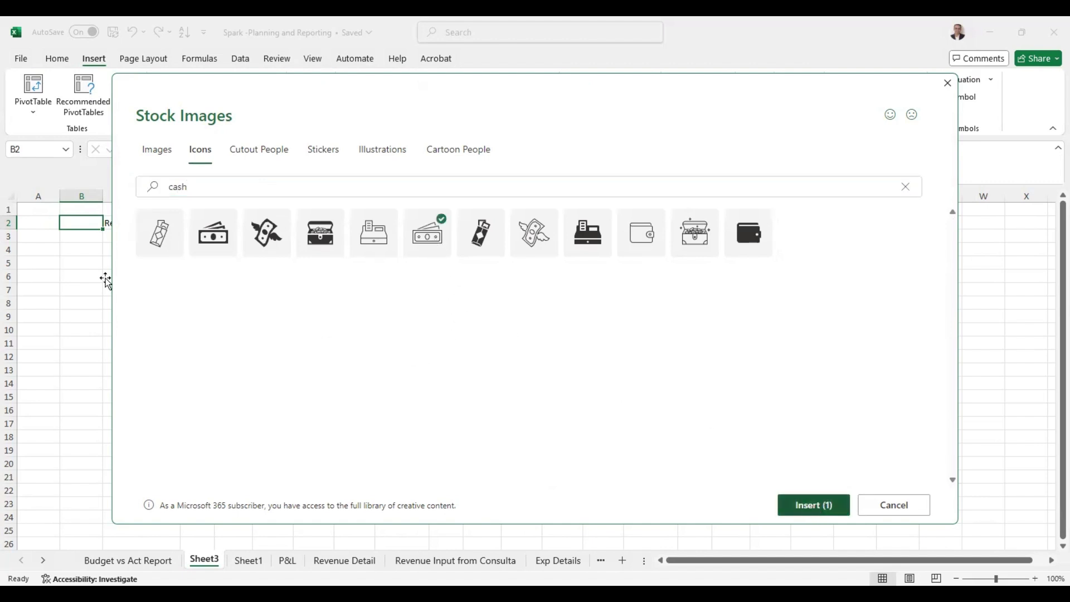
drag(125, 281, 69, 239)
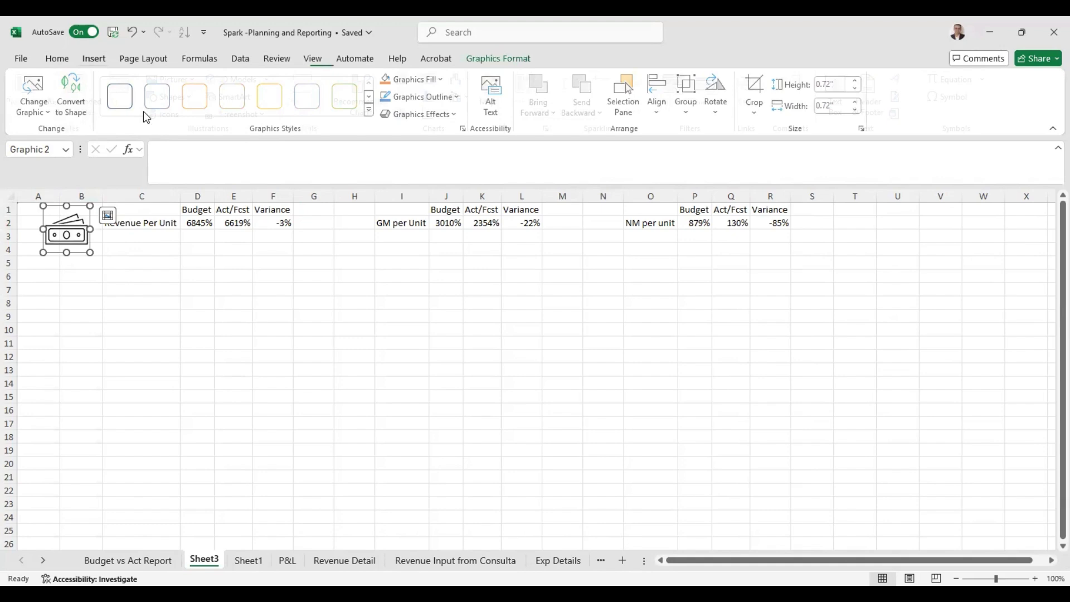
Insert the bold dollar sign icon found by searching "dollar", shrink it to about 0.6", and place it in column H beside GM per Unit.
click(93, 59)
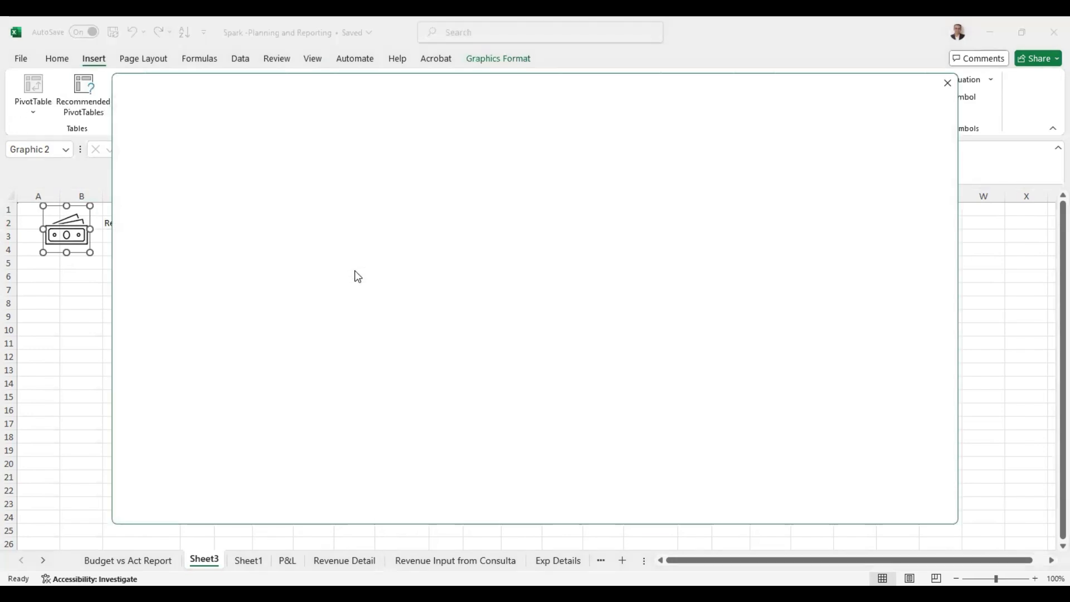
text(dollar)
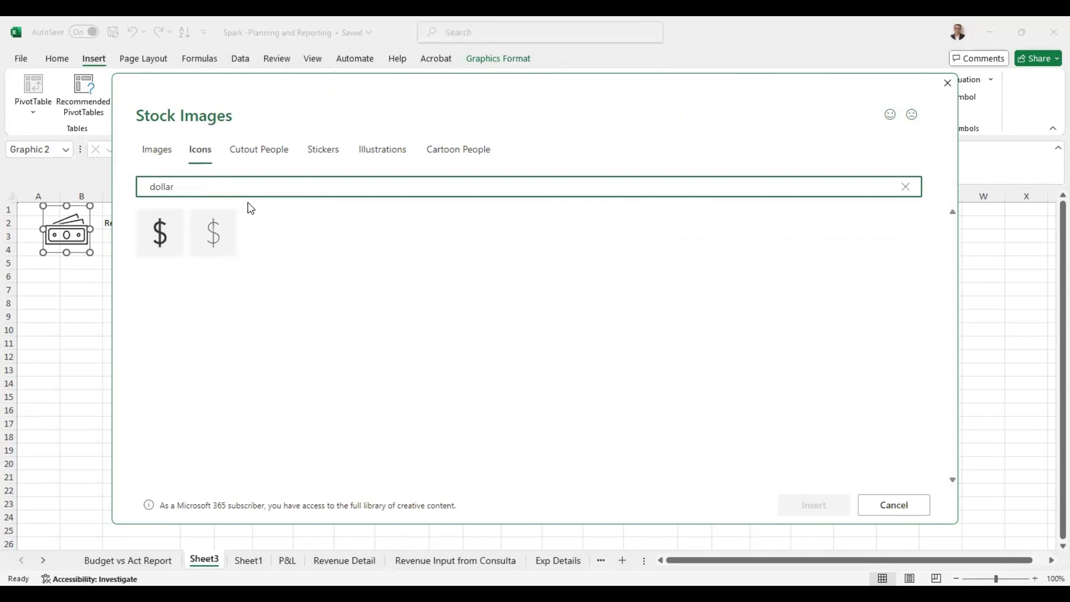
click(170, 230)
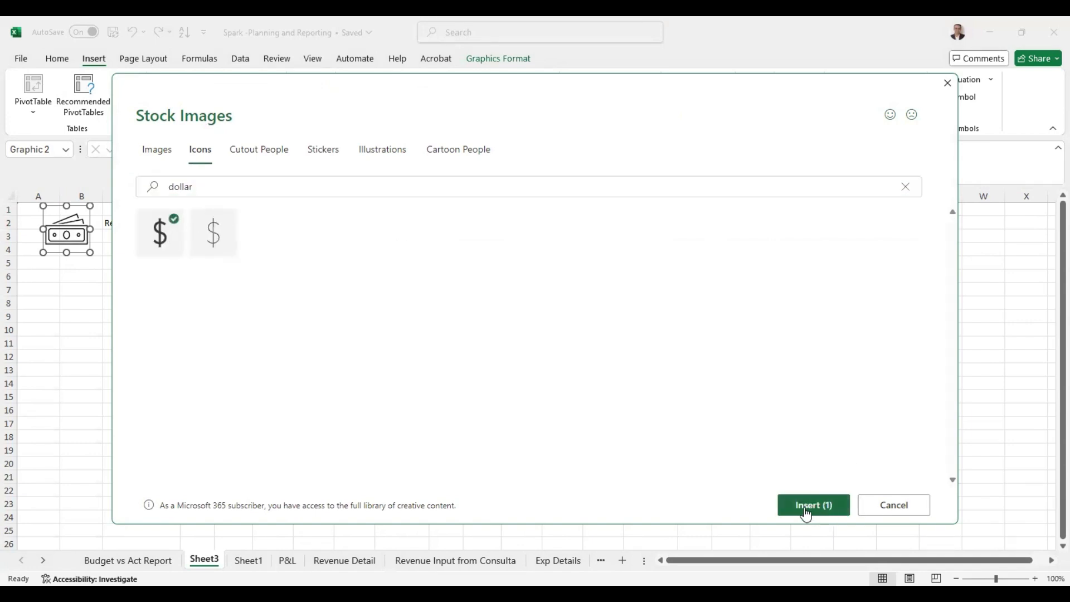
click(805, 505)
drag(91, 251, 314, 251)
click(385, 330)
click(206, 288)
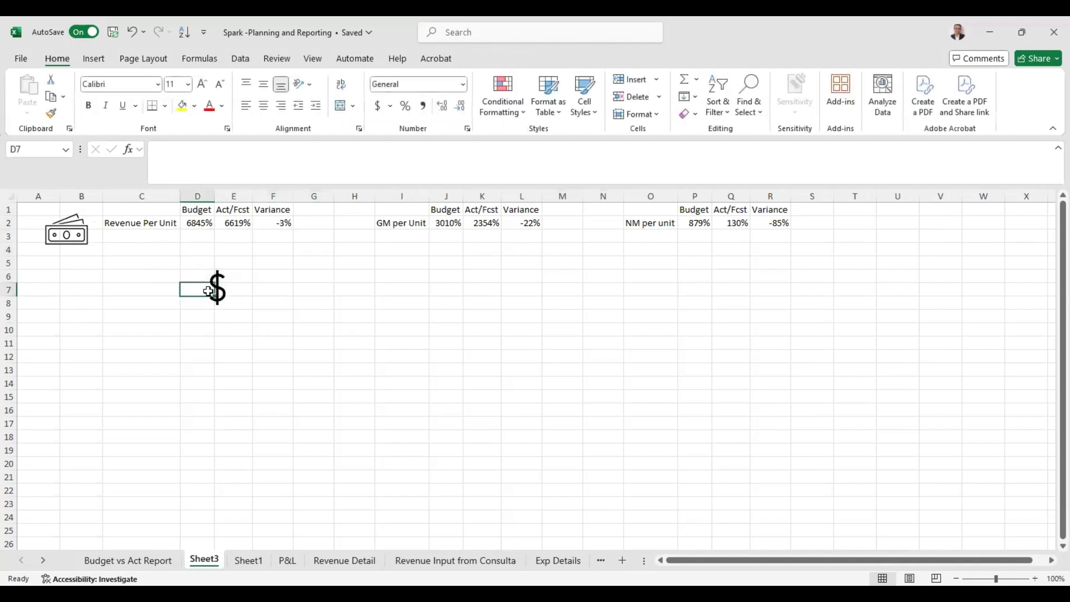
click(217, 281)
drag(217, 282, 344, 228)
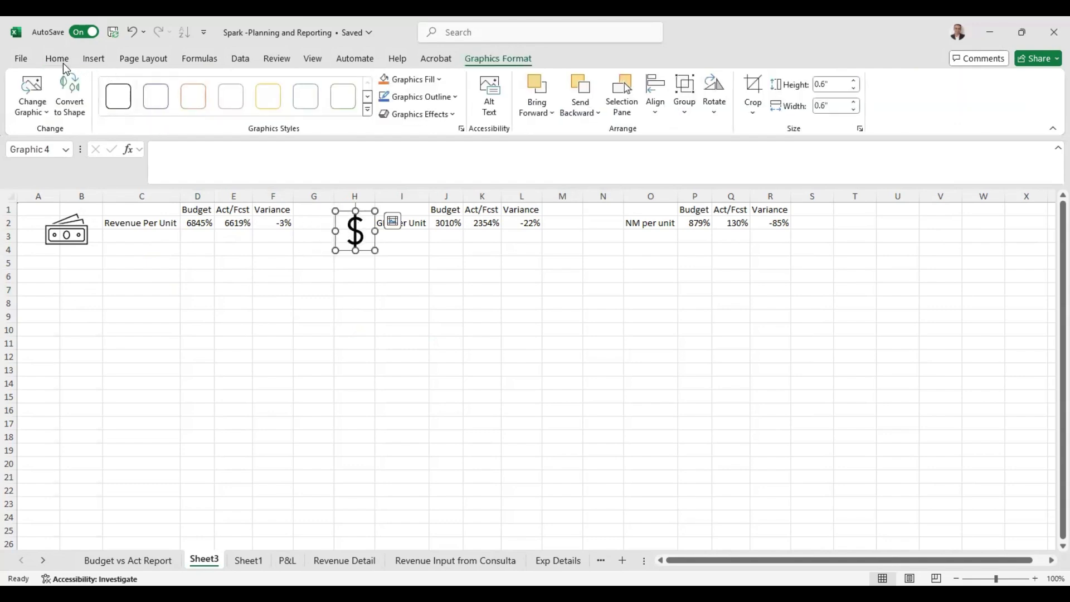
Insert the solid coin stacks icon found by searching "money", shrink it, and place it in column N beside NM per unit.
click(93, 59)
click(177, 115)
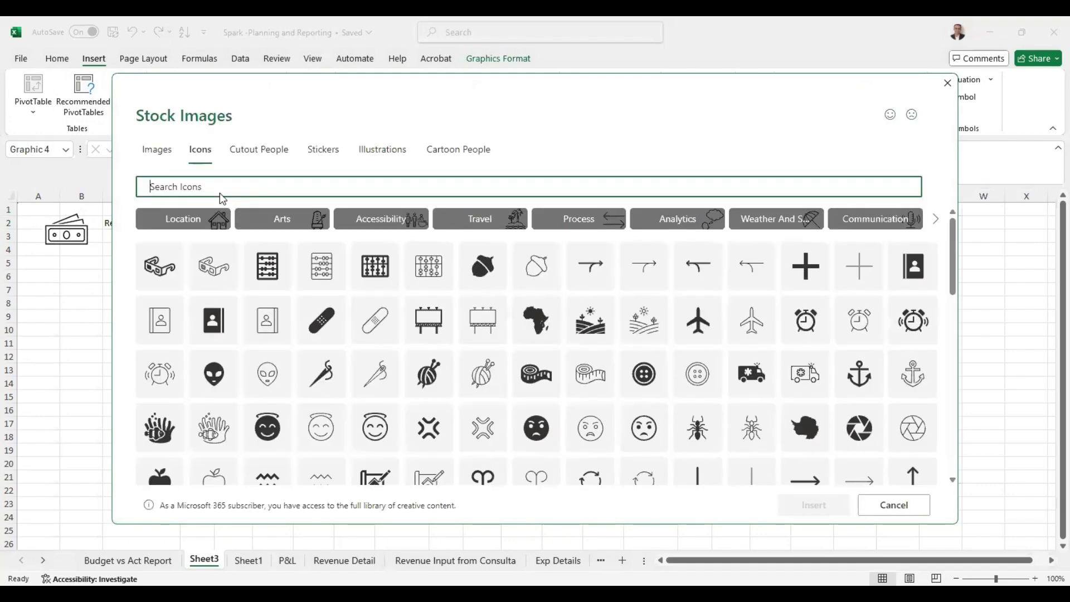
text(money)
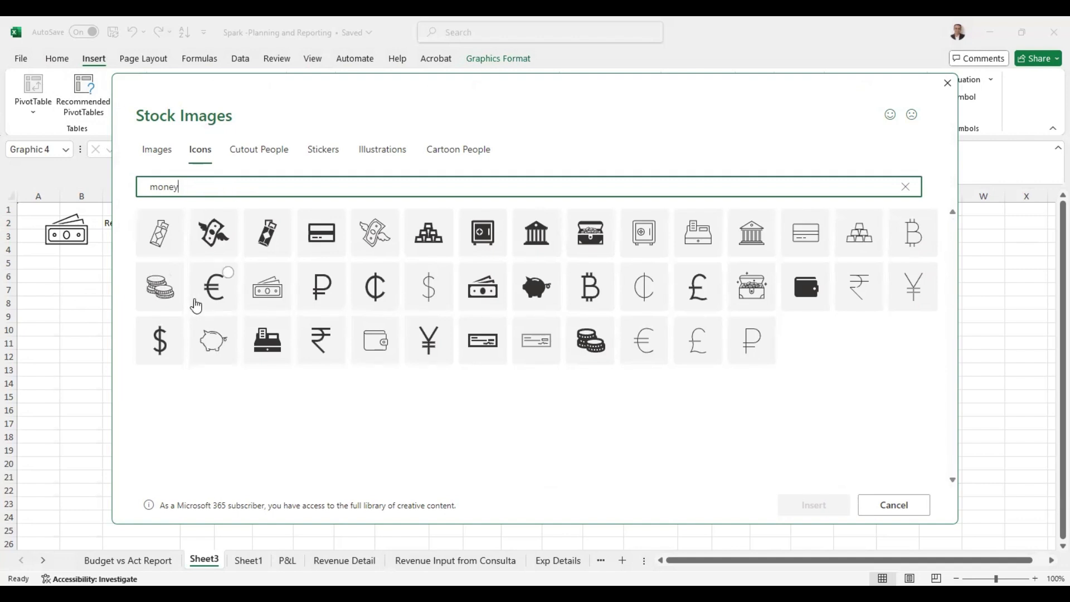
click(165, 288)
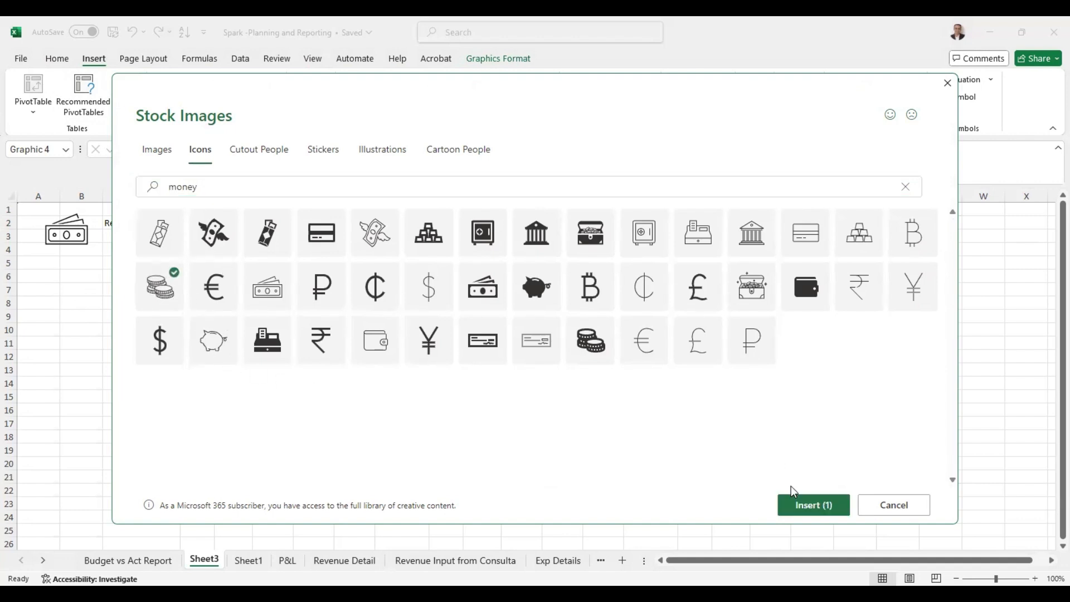
click(589, 354)
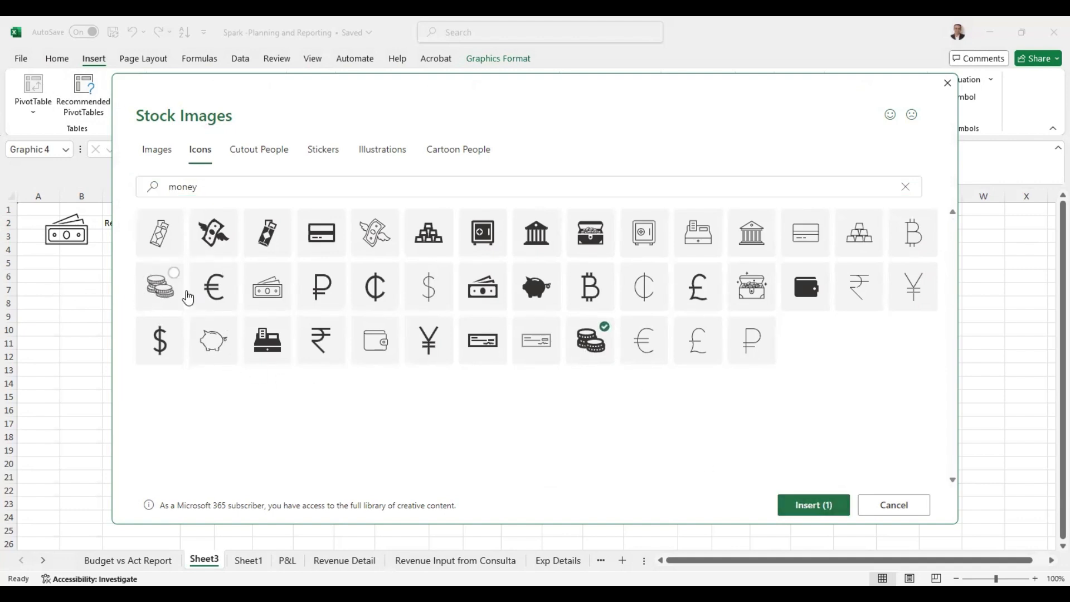
click(797, 506)
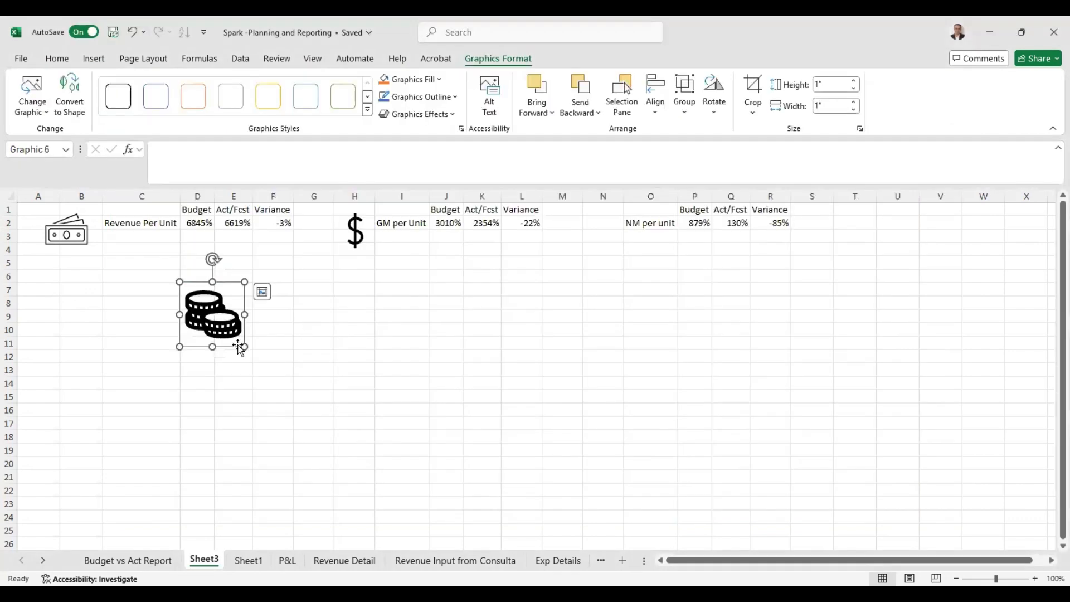
drag(242, 346, 224, 326)
drag(216, 302, 610, 226)
click(227, 353)
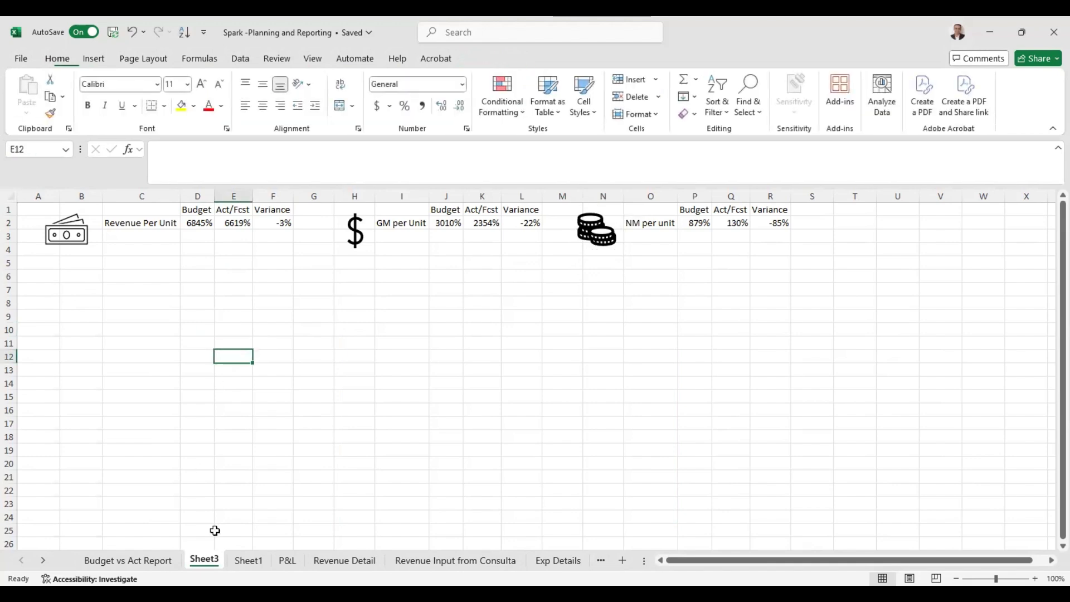
Move the Region slicer and the Q1 revenue by region PivotChart from Sheet1 to the Sheet3 dashboard.
click(248, 560)
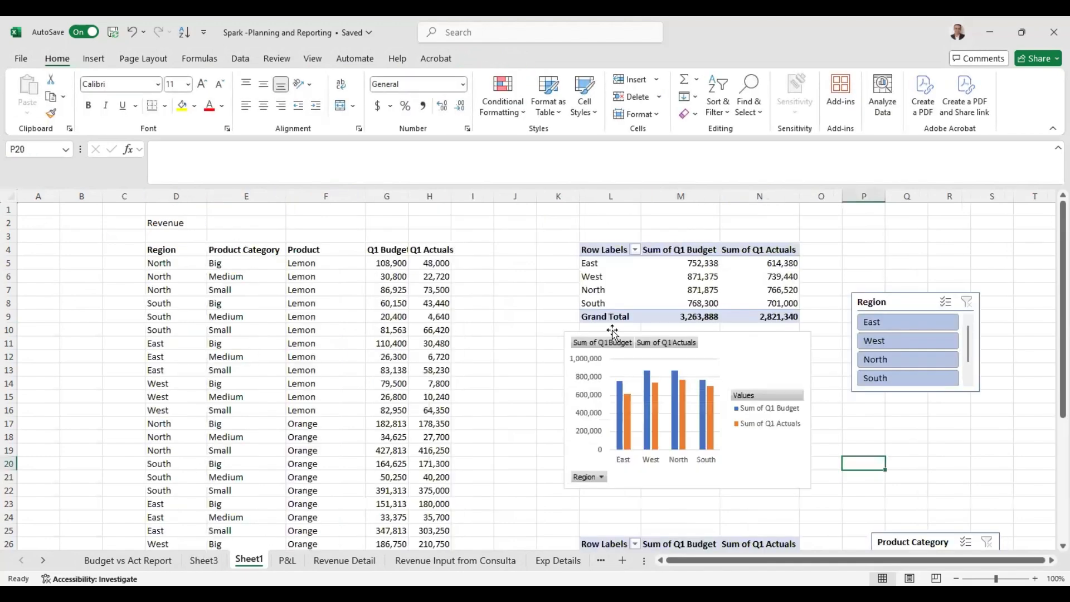
click(666, 277)
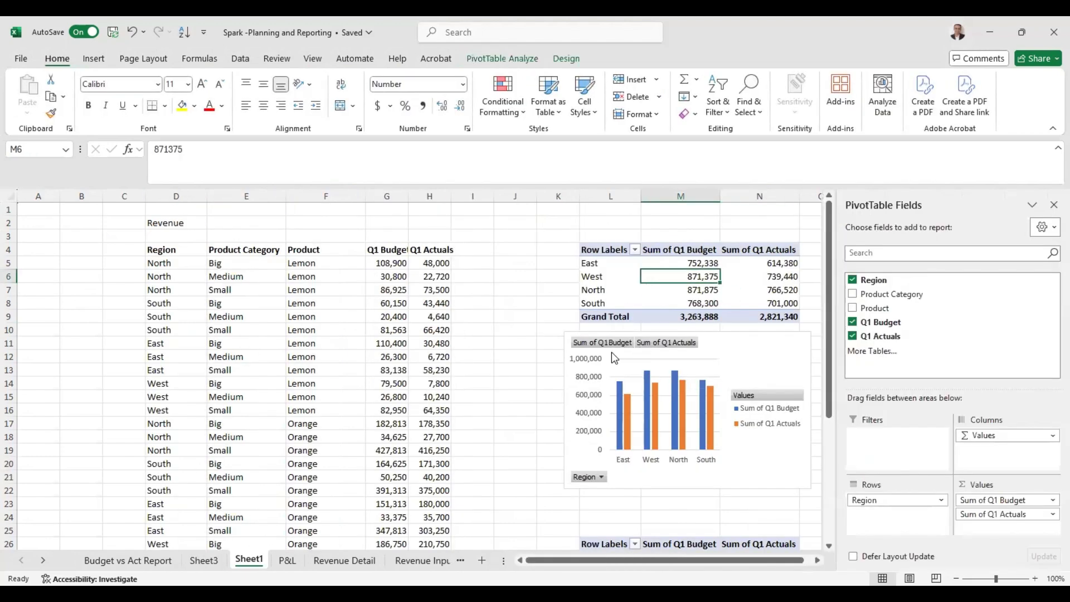
click(610, 236)
click(874, 303)
ctrl+click(723, 345)
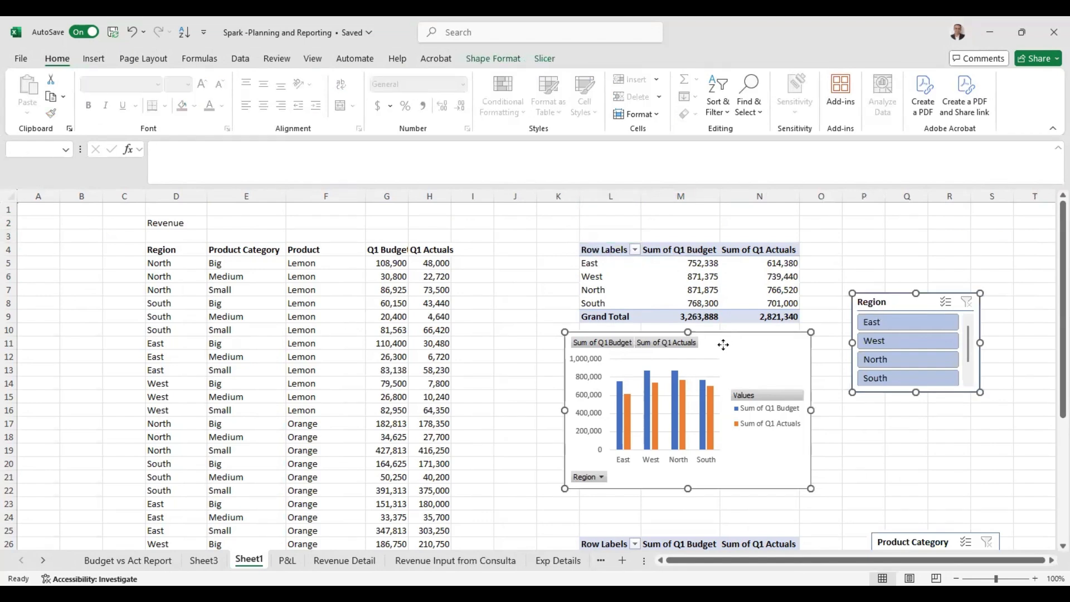
key(ctrl+x)
click(211, 561)
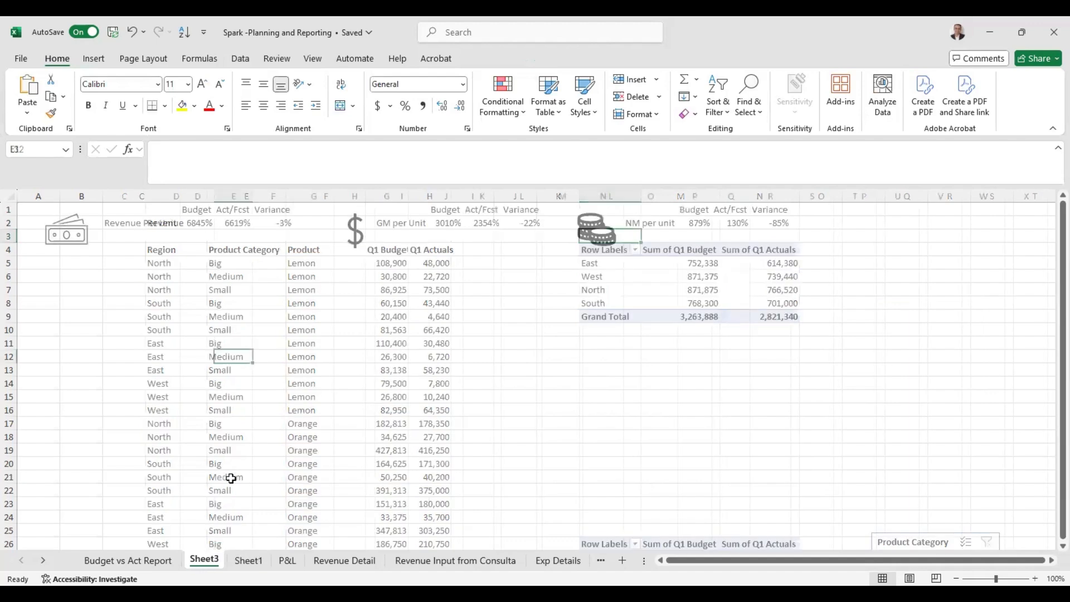
key(ctrl+v)
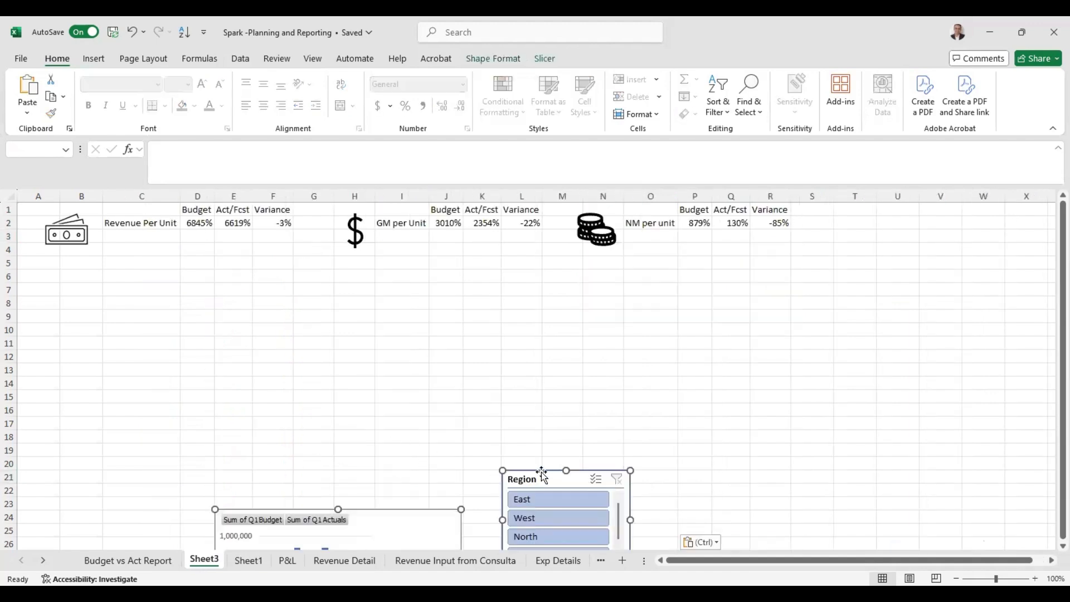
Place the Region slicer over columns A:C from about row 7, with the region PivotChart beside it starting at column D.
click(449, 370)
drag(521, 479, 50, 303)
drag(382, 510, 355, 296)
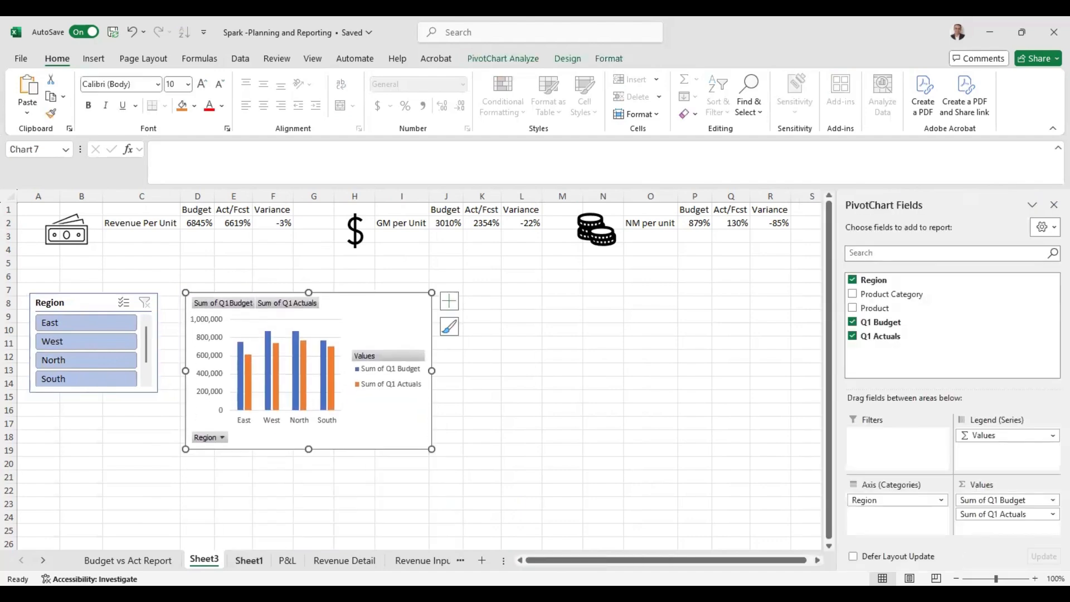
Move the Product Category slicer and its bar PivotChart from Sheet1 to Sheet3, leaving the slicer unfiltered.
click(248, 560)
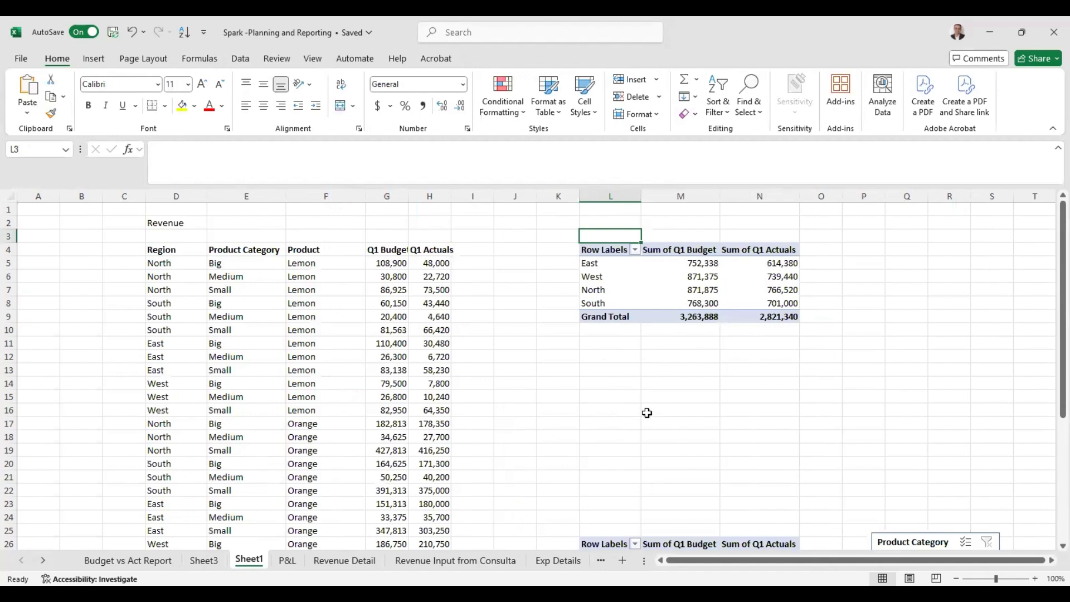
scroll(638, 414, down, 4)
click(897, 402)
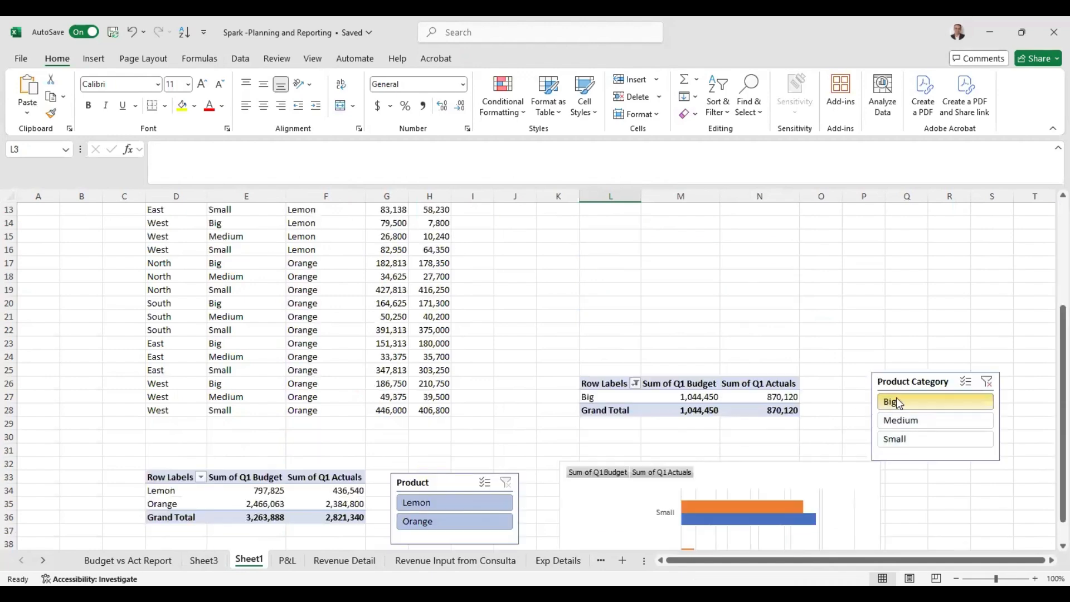
click(985, 382)
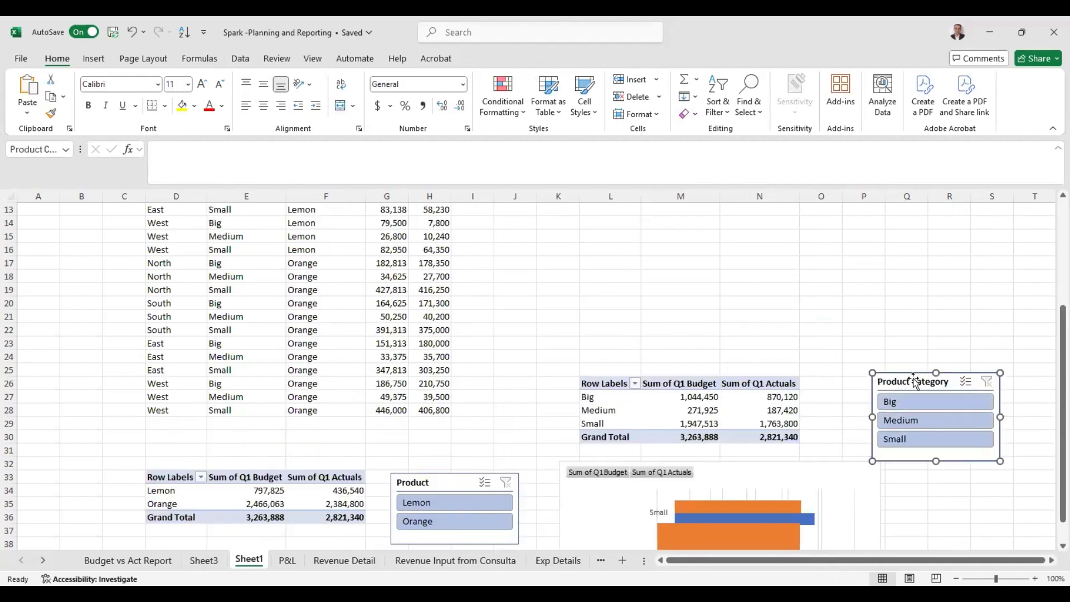
ctrl+click(597, 478)
click(203, 560)
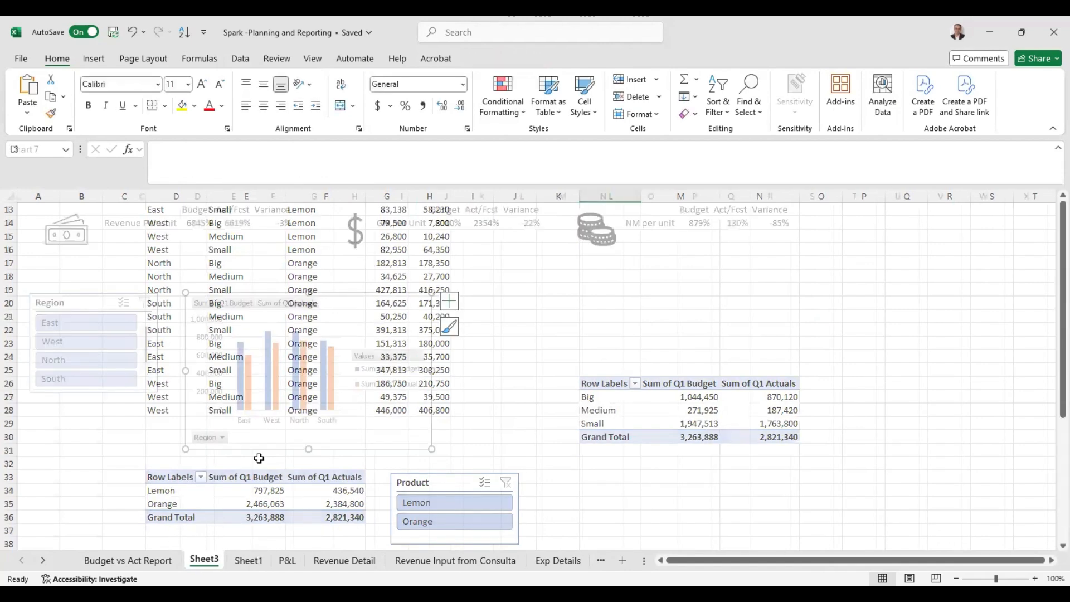
click(685, 343)
key(ctrl+v)
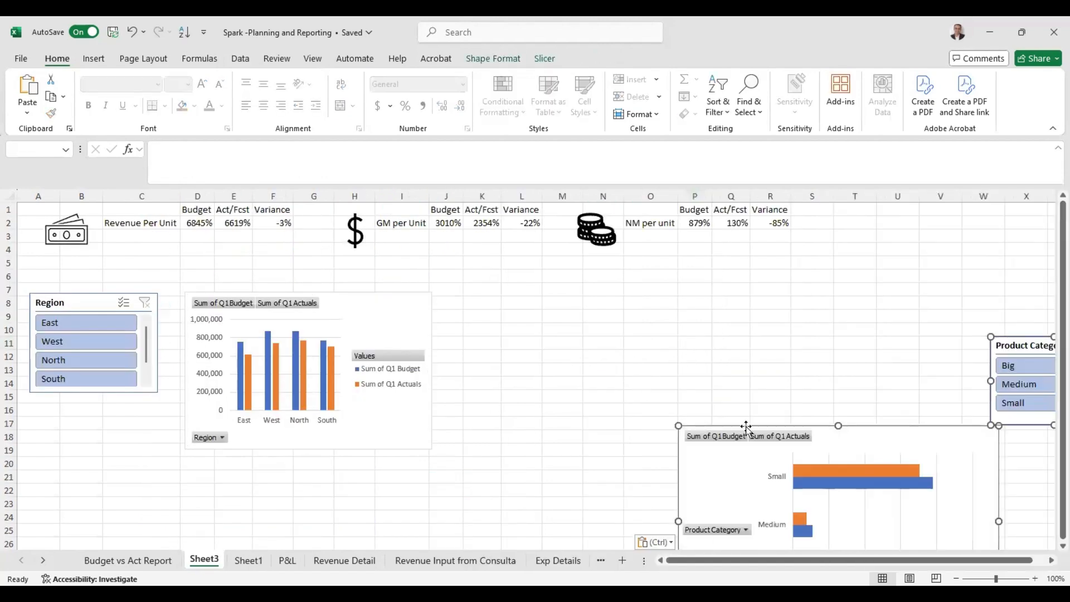
Move the Product Category bar chart up to about row 7 and its slicer to columns A:C beneath the Region slicer.
drag(746, 426, 697, 291)
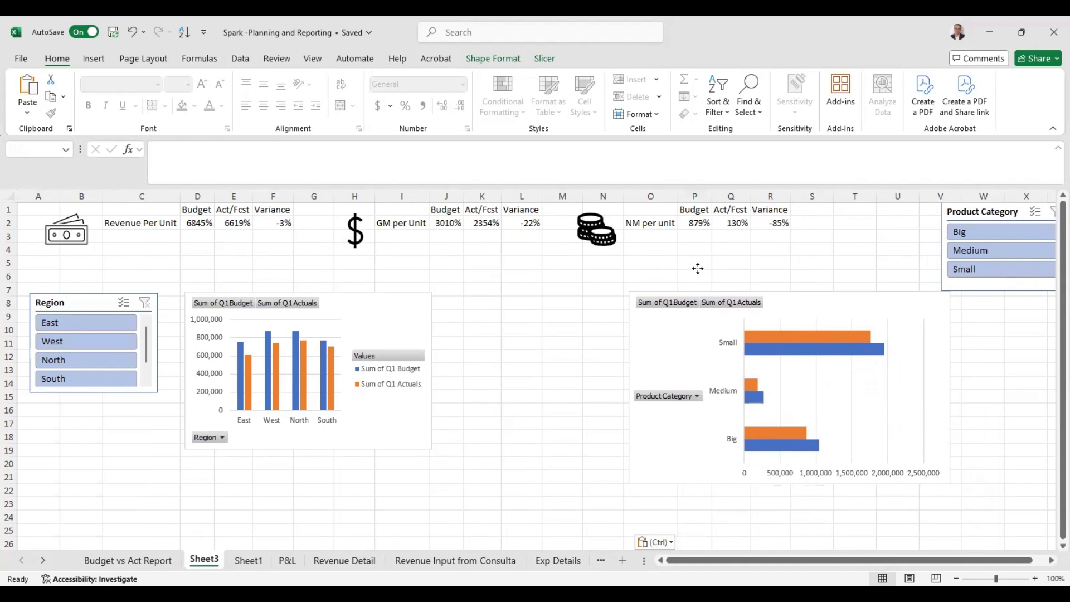
click(998, 384)
drag(986, 290, 72, 542)
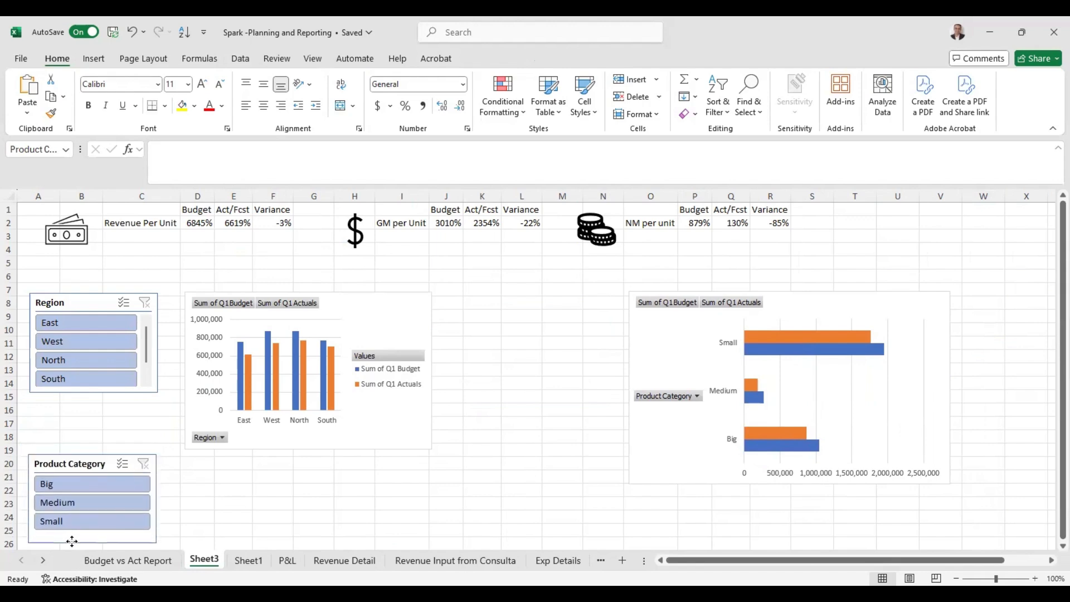
Bring the bar chart near column L, enlarge the region chart to about rows 7–21, and snug the Product Category slicer under the Region slicer.
drag(660, 354, 544, 346)
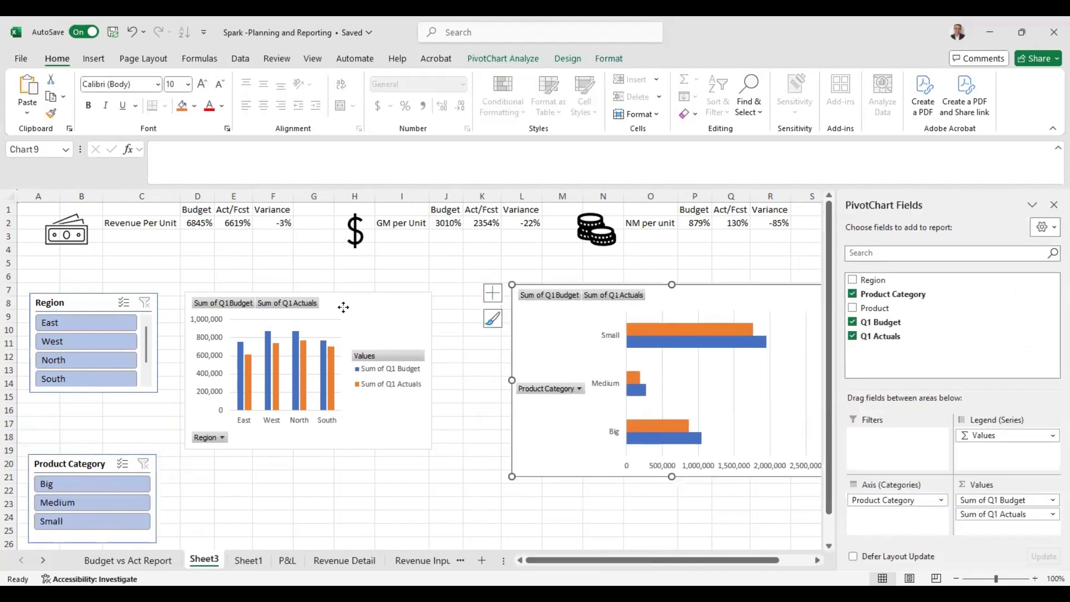
drag(342, 314, 337, 308)
drag(426, 443, 485, 479)
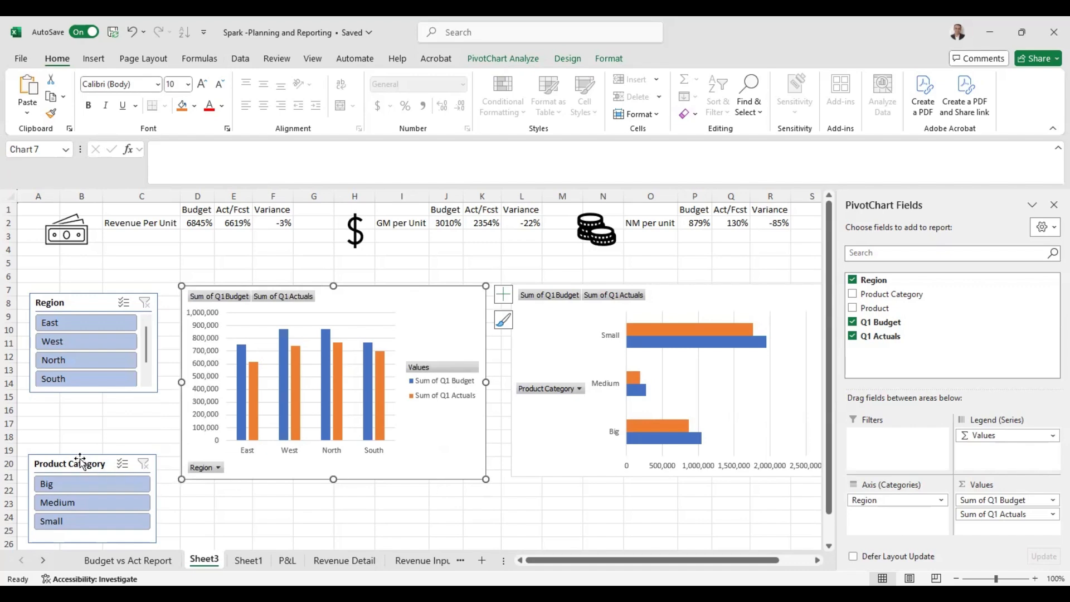
drag(79, 459, 79, 404)
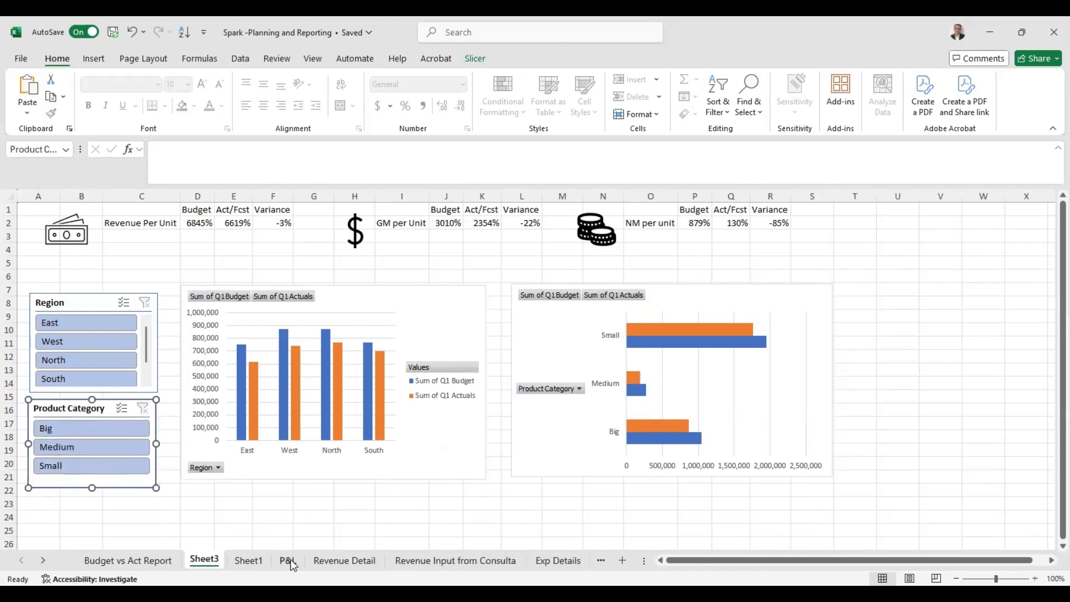
Move the Product slicer and the Q1 budget pie PivotChart from Sheet1 to Sheet3.
click(288, 560)
key(ctrl+Page_Up)
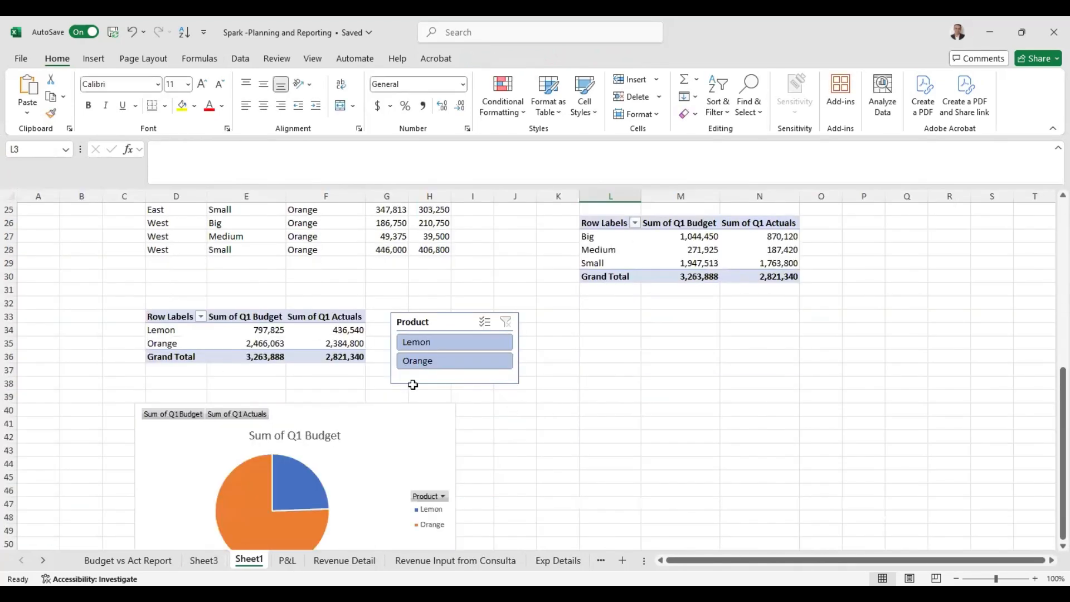
click(413, 385)
click(421, 312)
click(421, 316)
ctrl+click(357, 467)
key(ctrl+x)
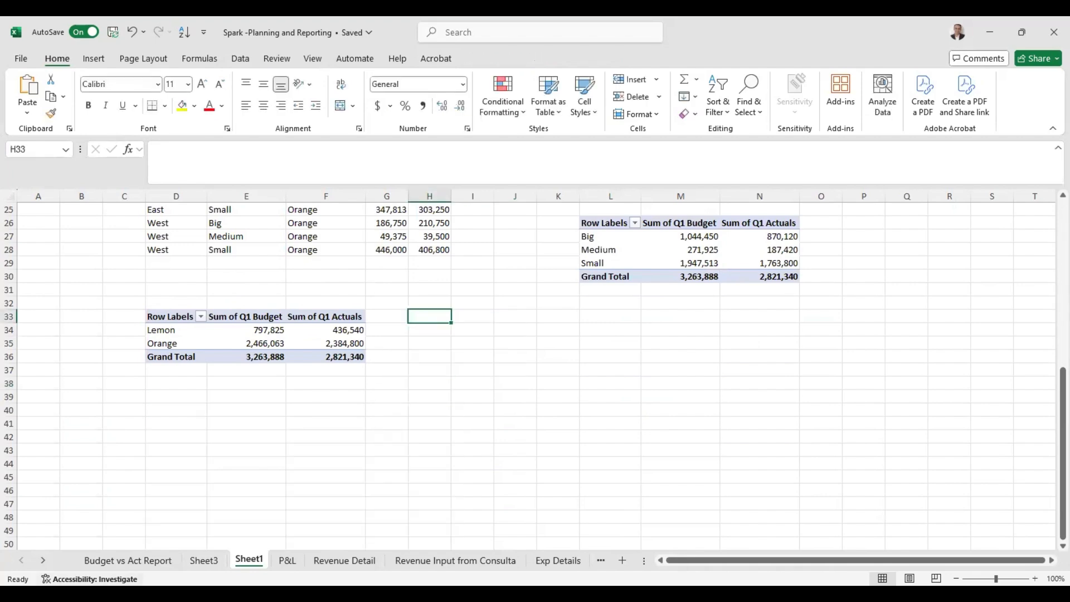
click(204, 560)
click(261, 528)
key(ctrl+v)
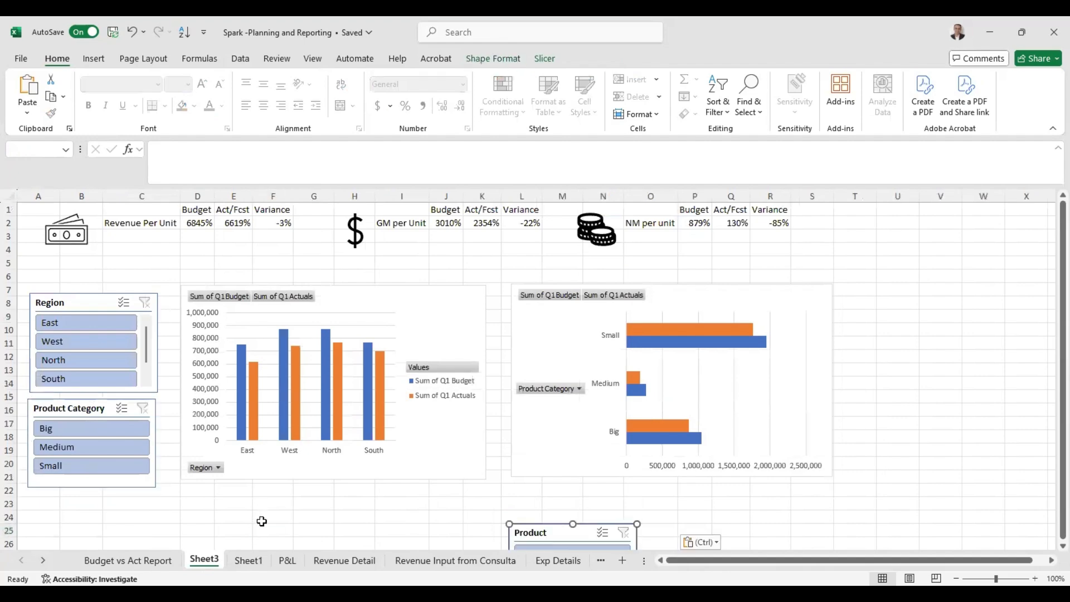
Place the Product slicer below the Product Category slicer and centre the pie chart beneath the two other charts.
scroll(256, 524, down, 4)
drag(519, 369, 50, 347)
click(169, 374)
drag(193, 461, 509, 342)
scroll(367, 376, up, 4)
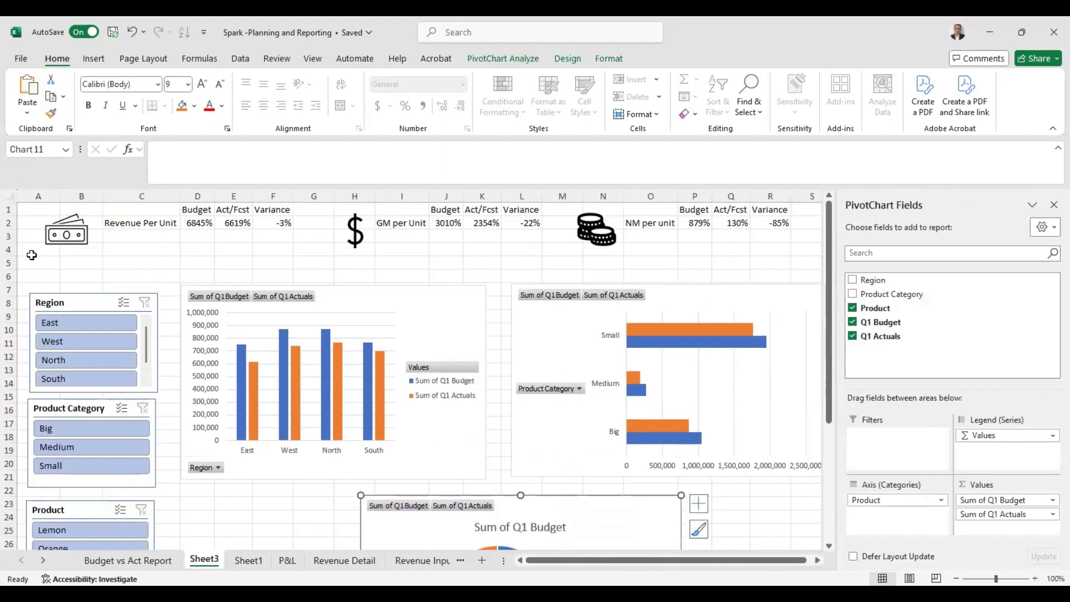
Add a thick bottom border along row 4 under the unit metrics and hide the sheet's gridlines.
click(6, 248)
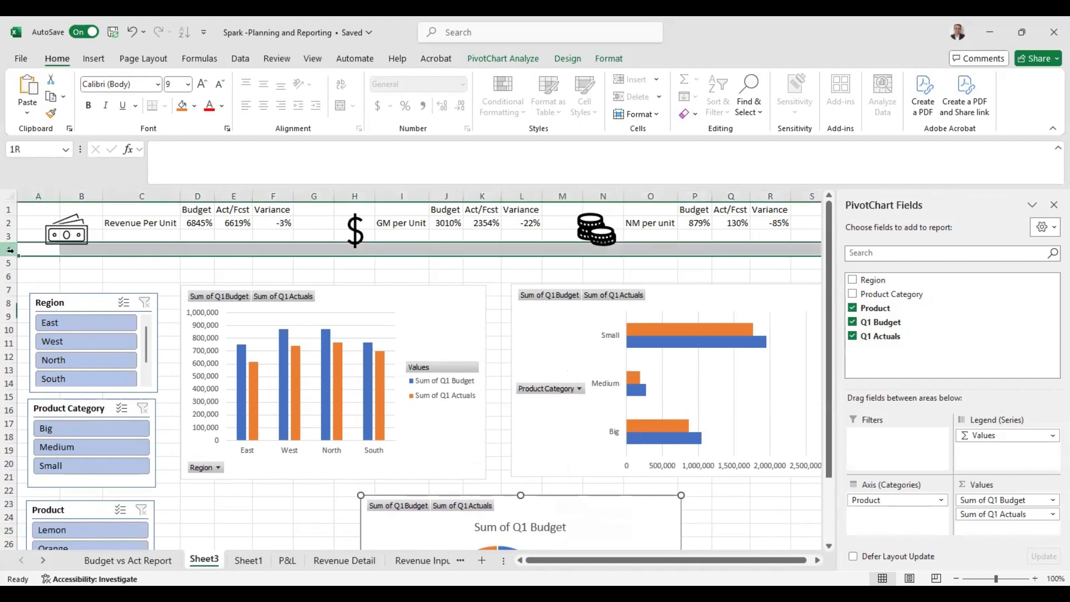
click(94, 60)
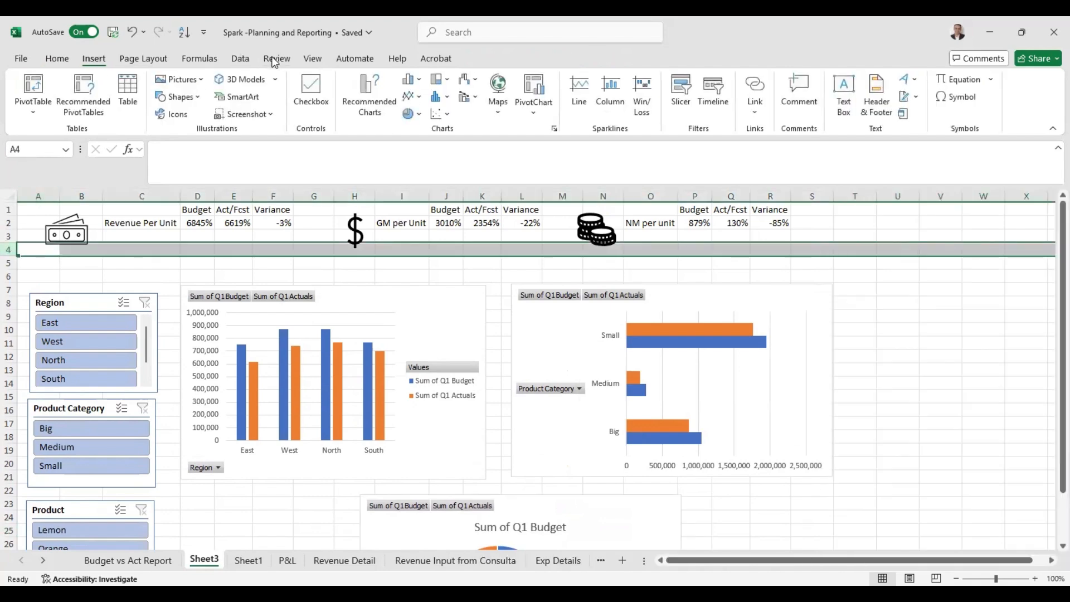
click(308, 62)
click(58, 59)
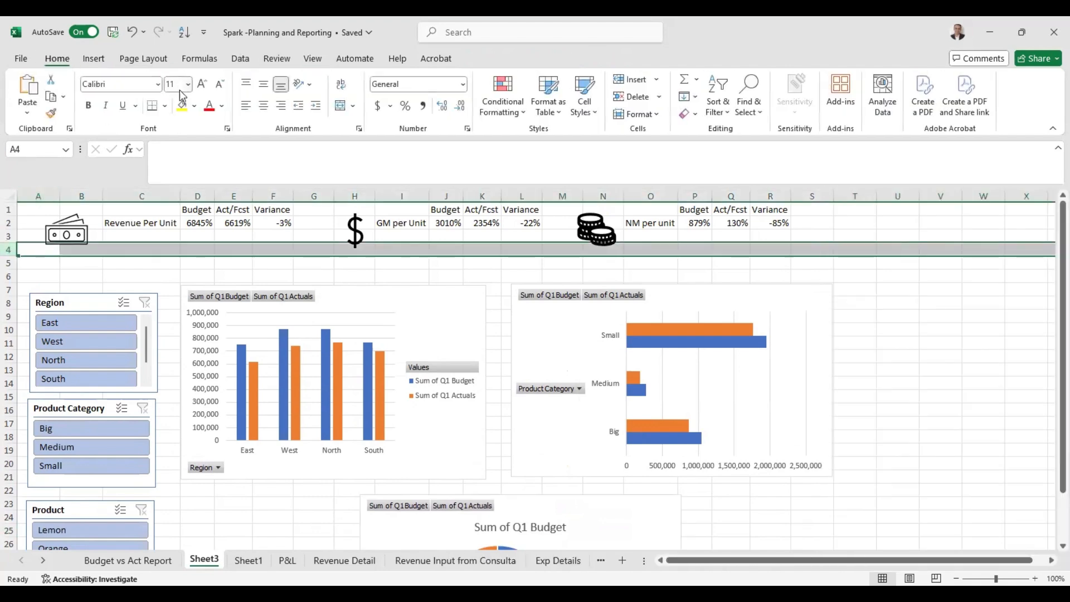
click(165, 106)
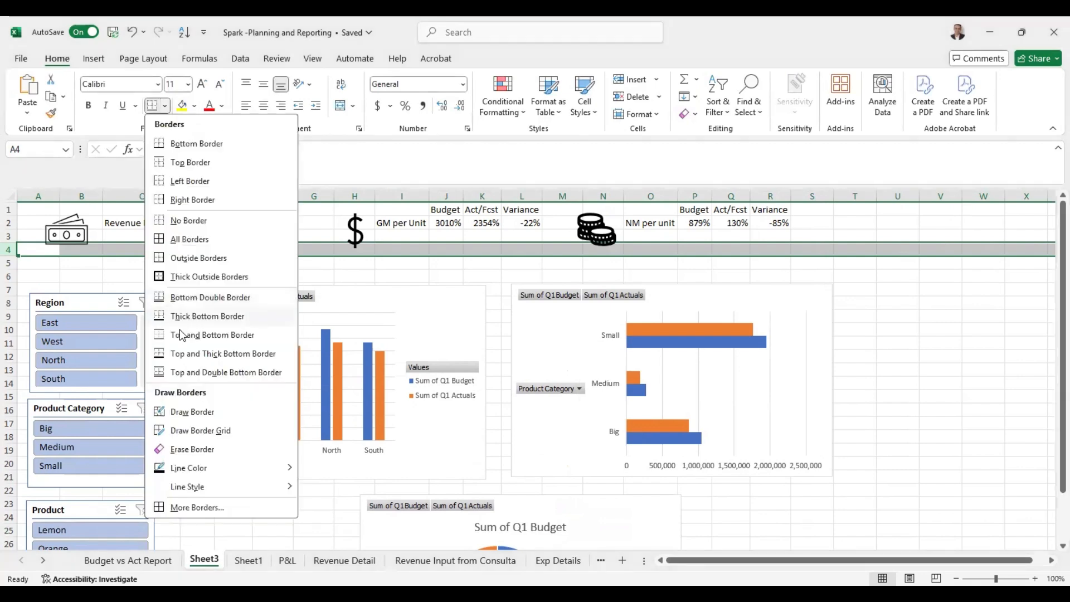
click(193, 319)
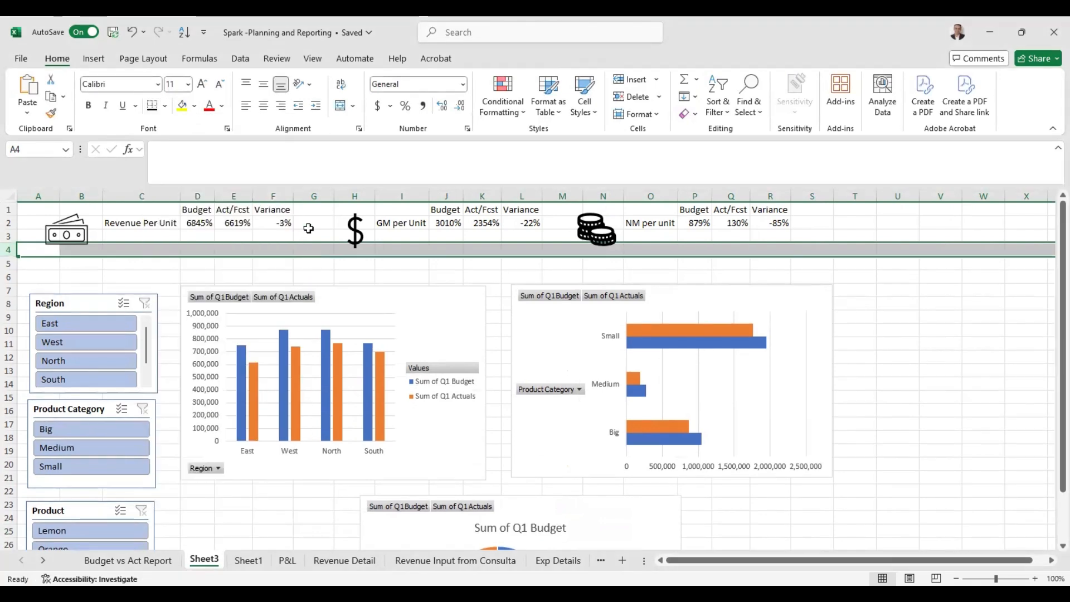
click(311, 59)
click(387, 97)
Apply thick outside borders to the Revenue Per Unit block C1:F2 and the GM per Unit block I1:L2, and select row 1.
drag(110, 209, 289, 225)
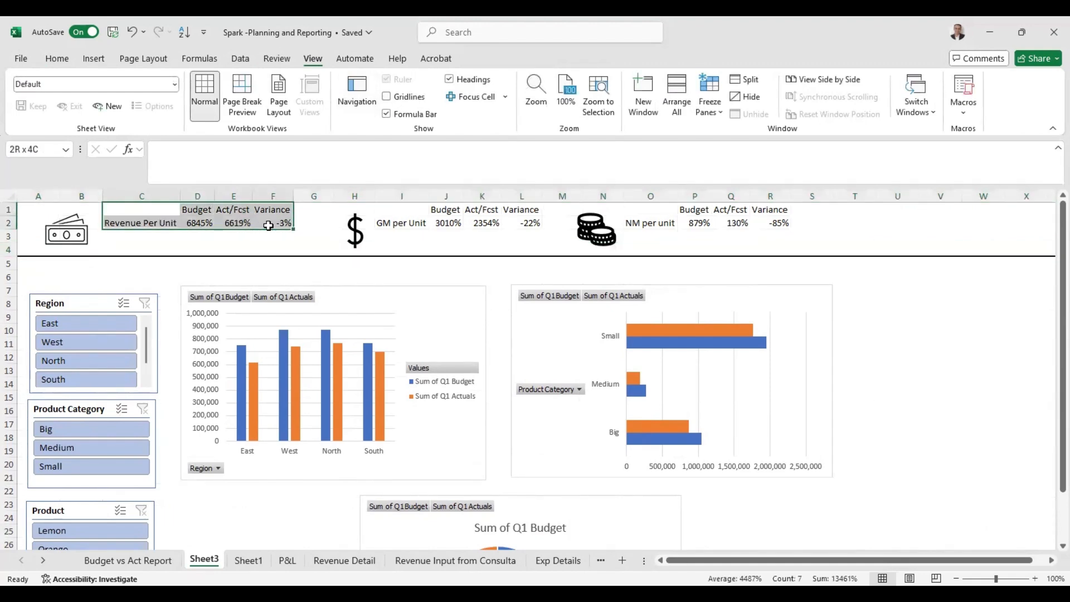
click(57, 58)
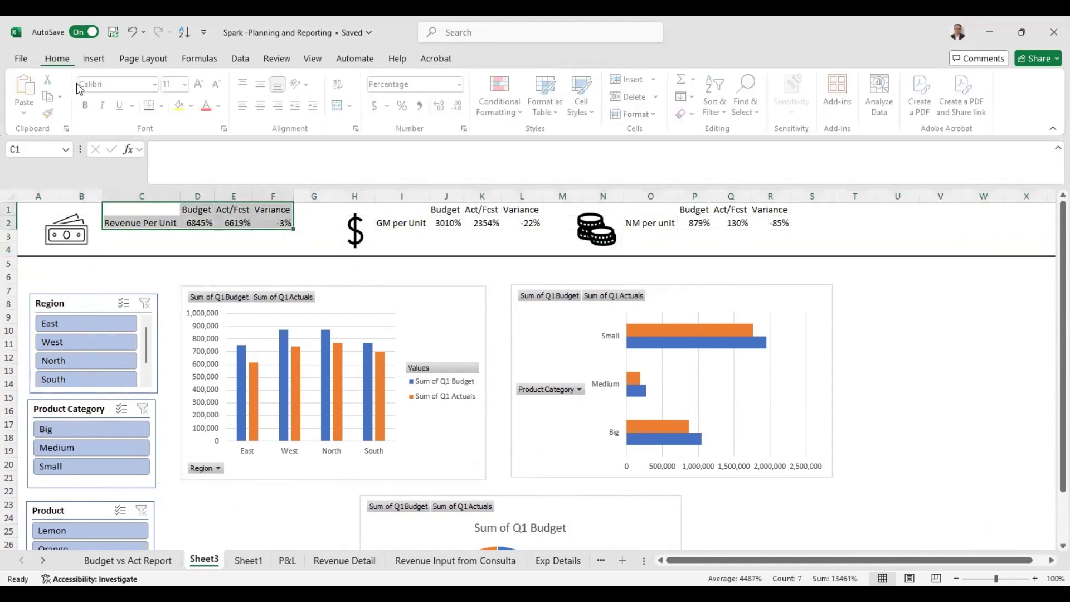
click(167, 106)
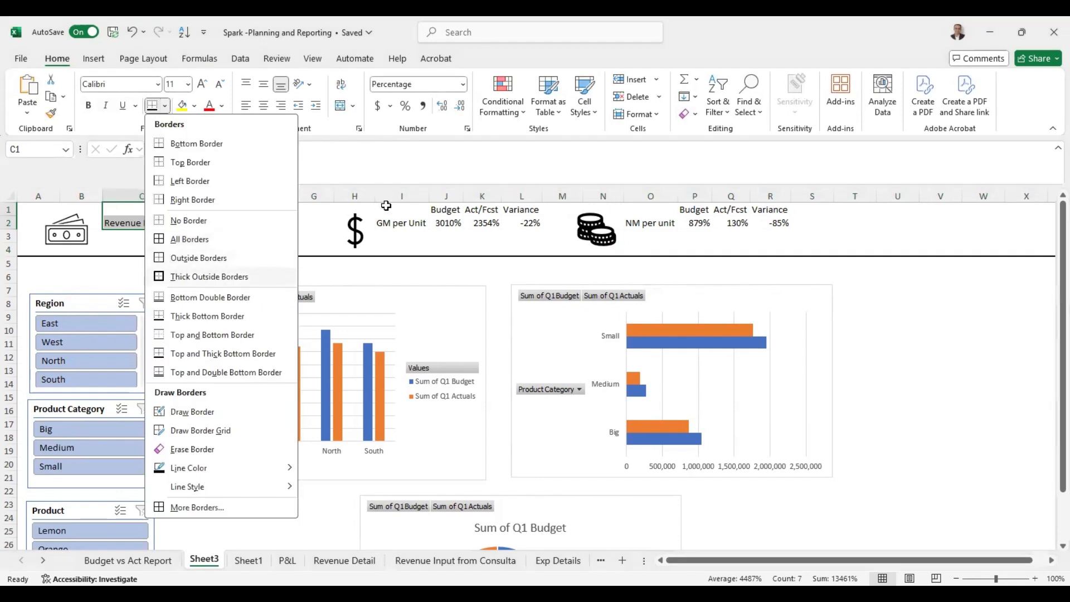
click(209, 277)
drag(402, 210, 521, 224)
click(152, 105)
click(10, 208)
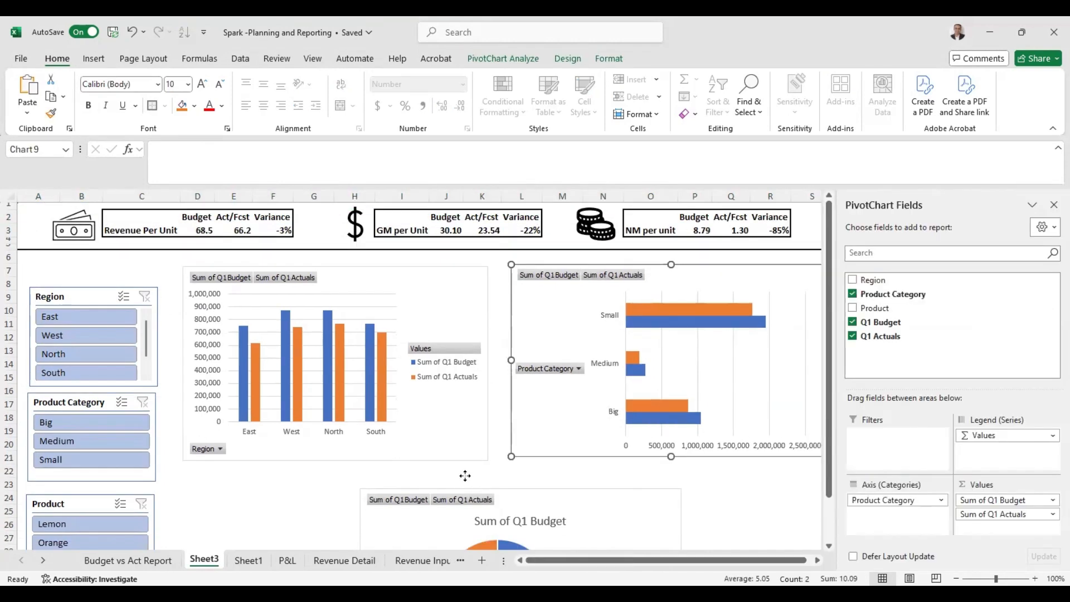
Shift the three slicers up into an aligned column starting just below the divider line, with the charts alongside.
drag(465, 476, 465, 475)
drag(81, 298, 75, 274)
drag(64, 402, 62, 380)
drag(59, 503, 65, 480)
drag(78, 392, 72, 390)
drag(74, 475, 69, 473)
Test the slicers by filtering Product Category to Big, and clear the filter.
click(69, 496)
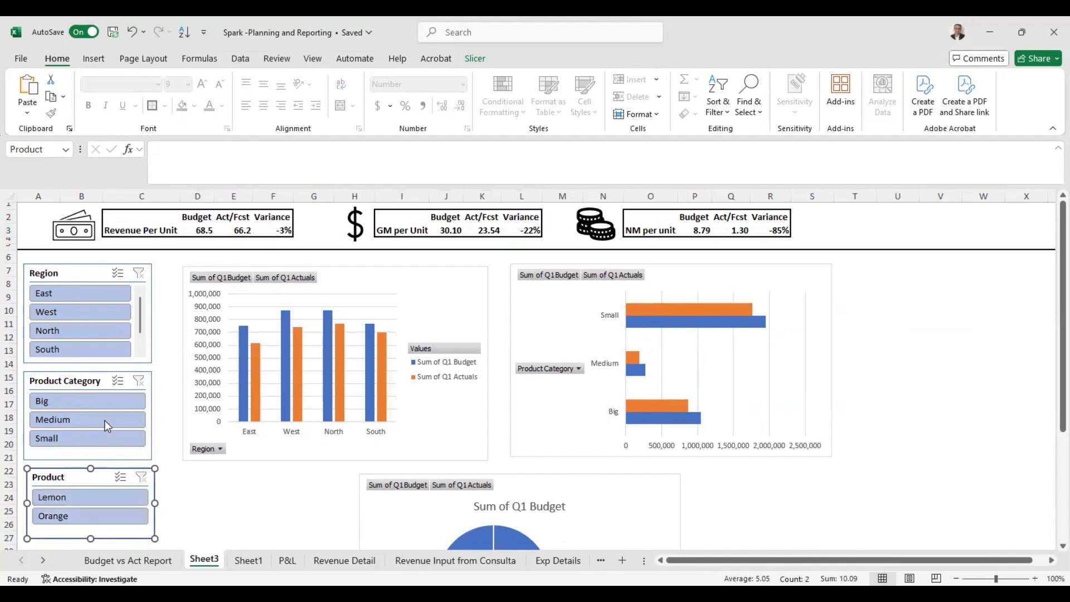
click(87, 396)
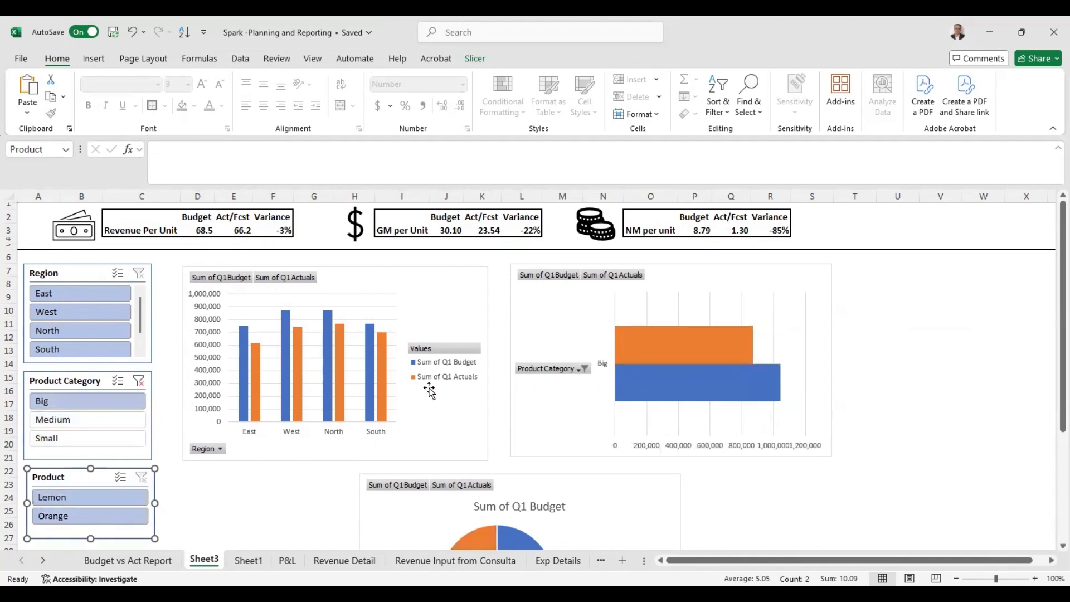
click(136, 382)
Connect the Region slicer to PivotTable3 and PivotTable4 in addition to PivotTable2 through its report connections.
click(86, 274)
right_click(86, 284)
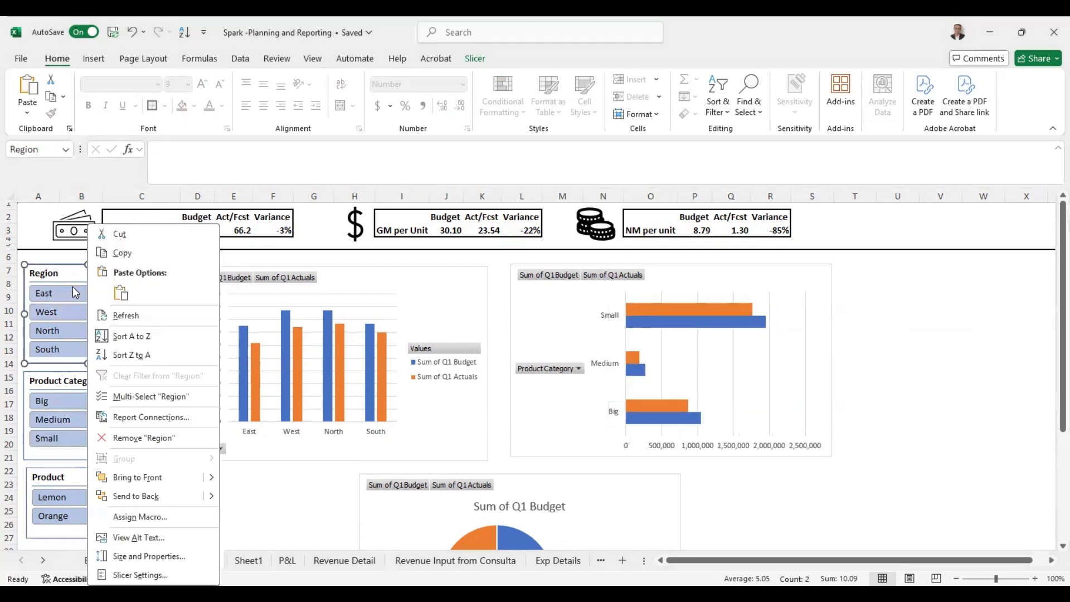
click(147, 417)
click(42, 447)
click(42, 465)
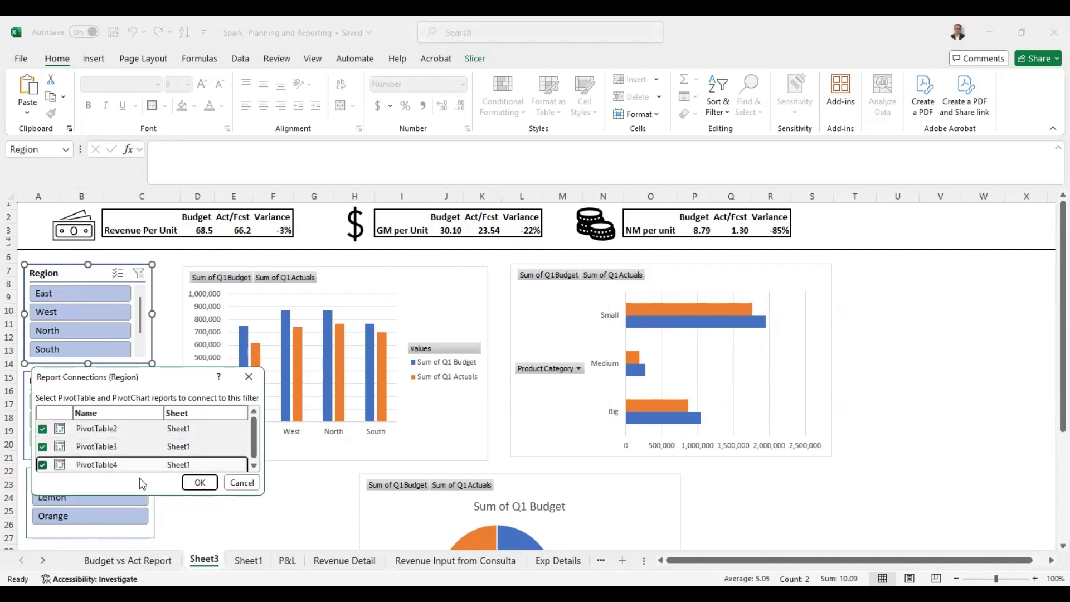
click(200, 484)
click(201, 498)
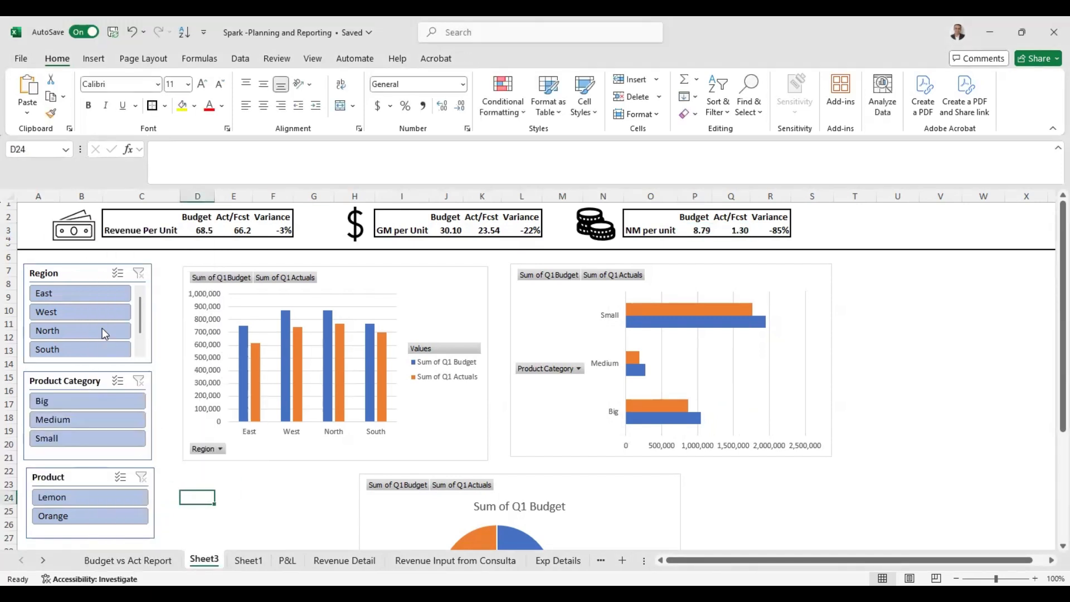
Connect the Product Category slicer to all the PivotTables through its report connections.
click(75, 384)
right_click(67, 383)
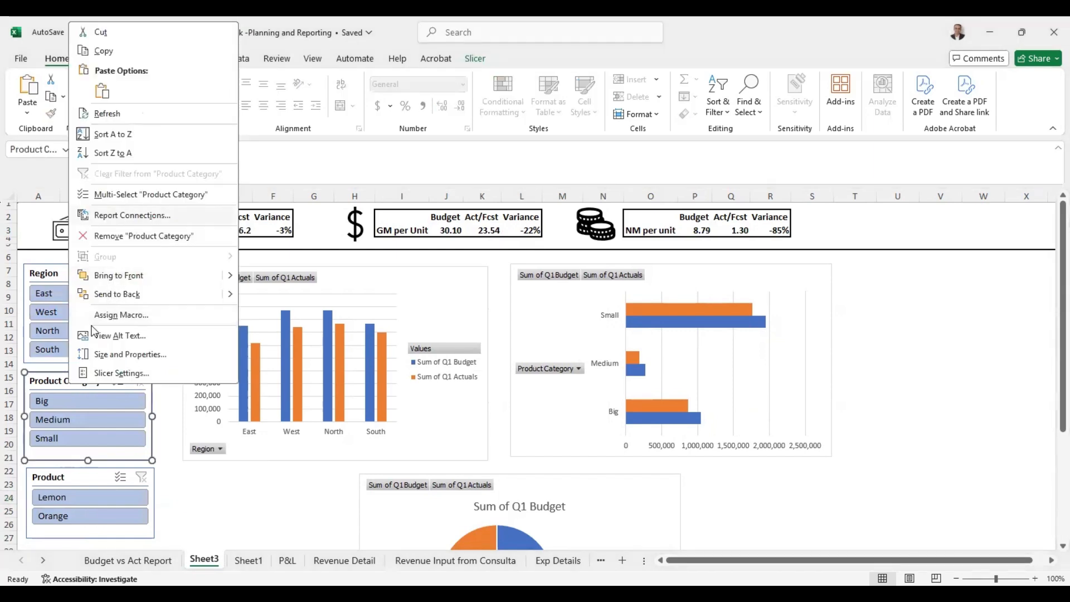
click(136, 217)
click(30, 264)
click(187, 281)
Connect the Product slicer to PivotTable2, PivotTable3 and PivotTable4 through its report connections, and deselect the slicer.
click(71, 477)
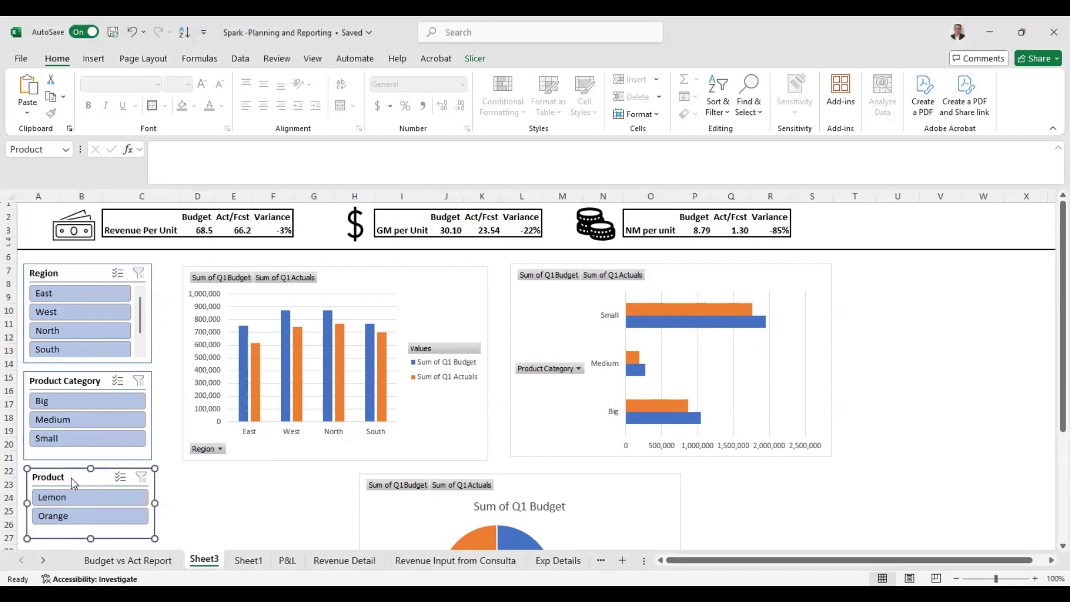
right_click(71, 478)
click(109, 307)
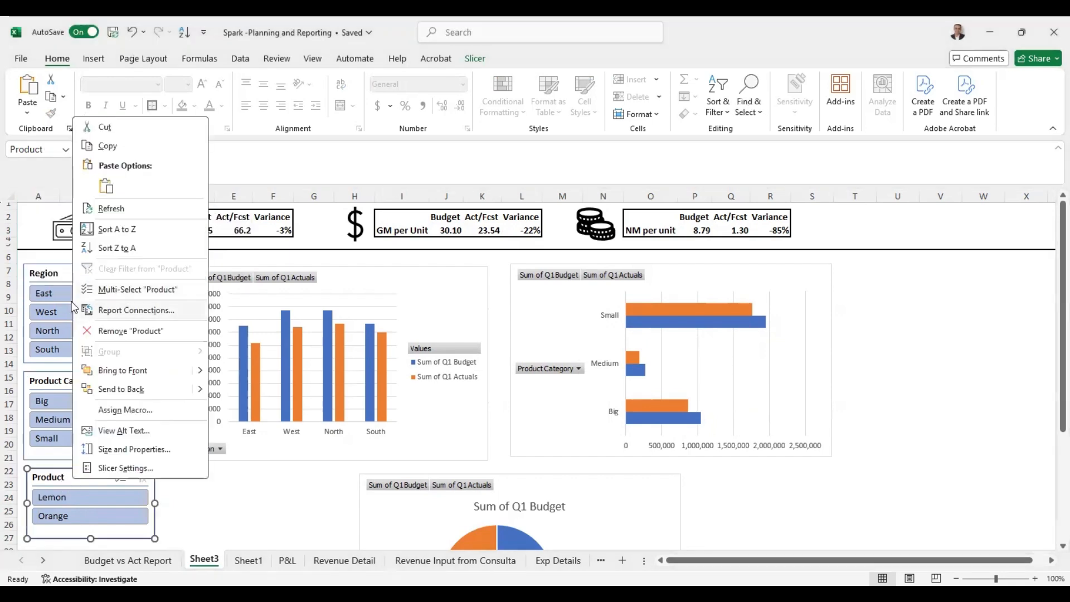
click(17, 337)
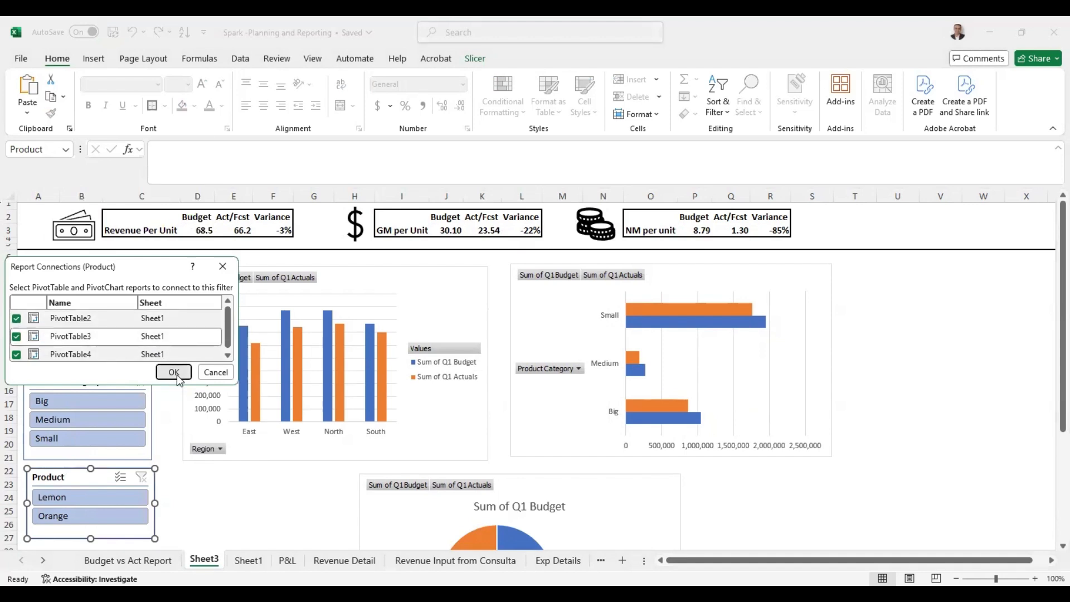
click(174, 372)
click(890, 514)
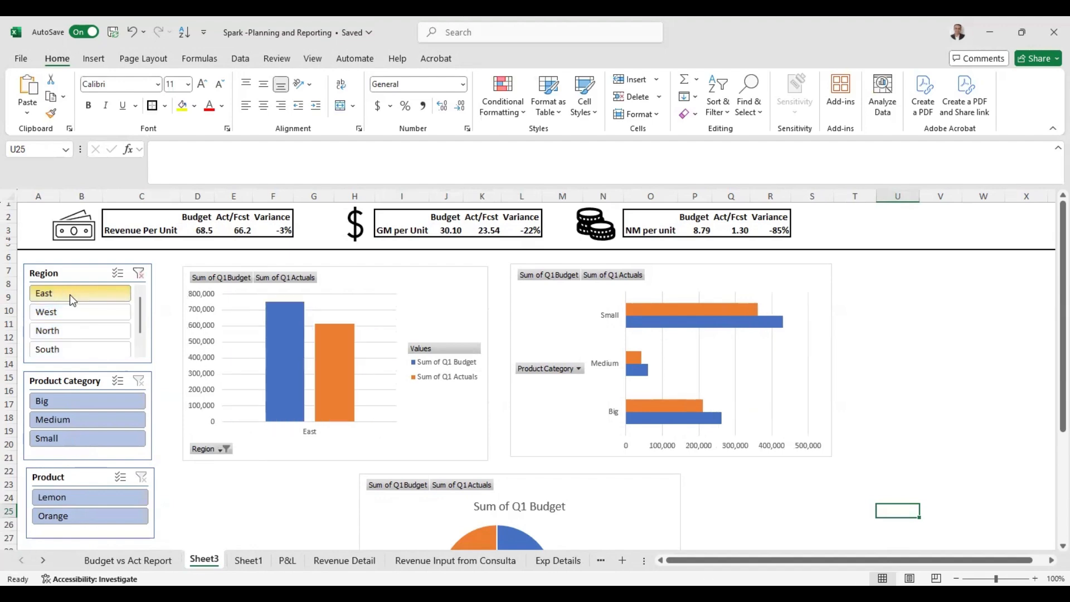
Test the connected slicers by filtering Region to East, Product Category to Big and Product to Lemon, checking all three charts.
scroll(370, 306, down, 1)
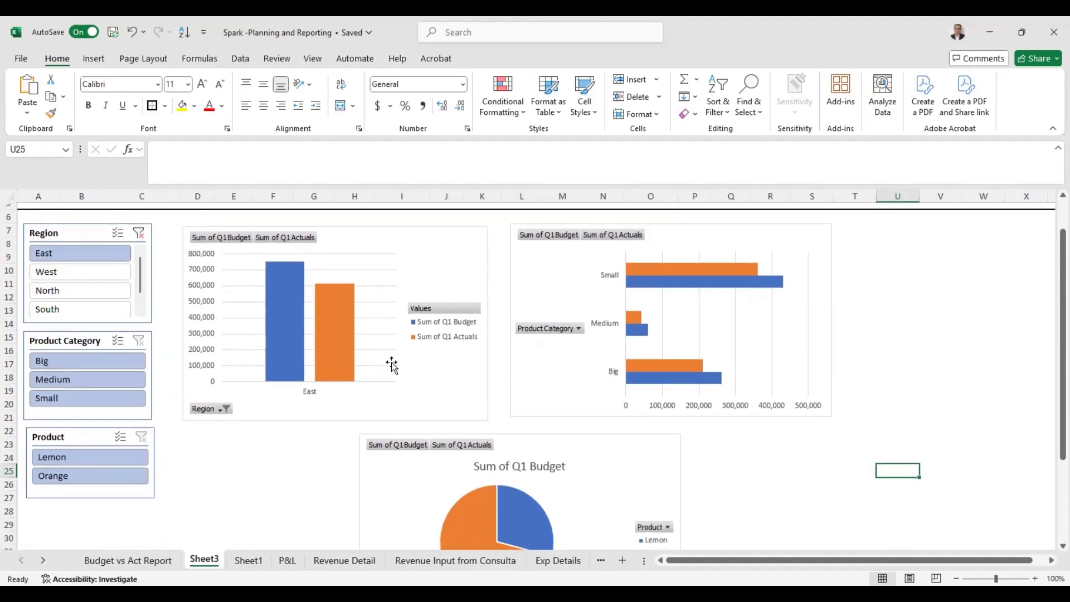
scroll(380, 362, down, 3)
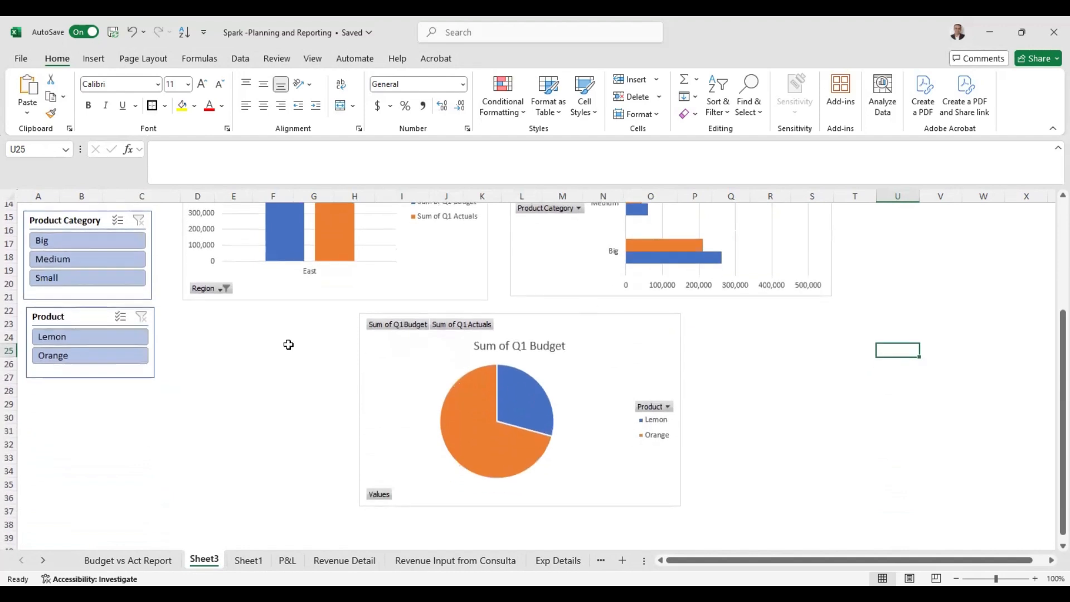
scroll(357, 346, up, 3)
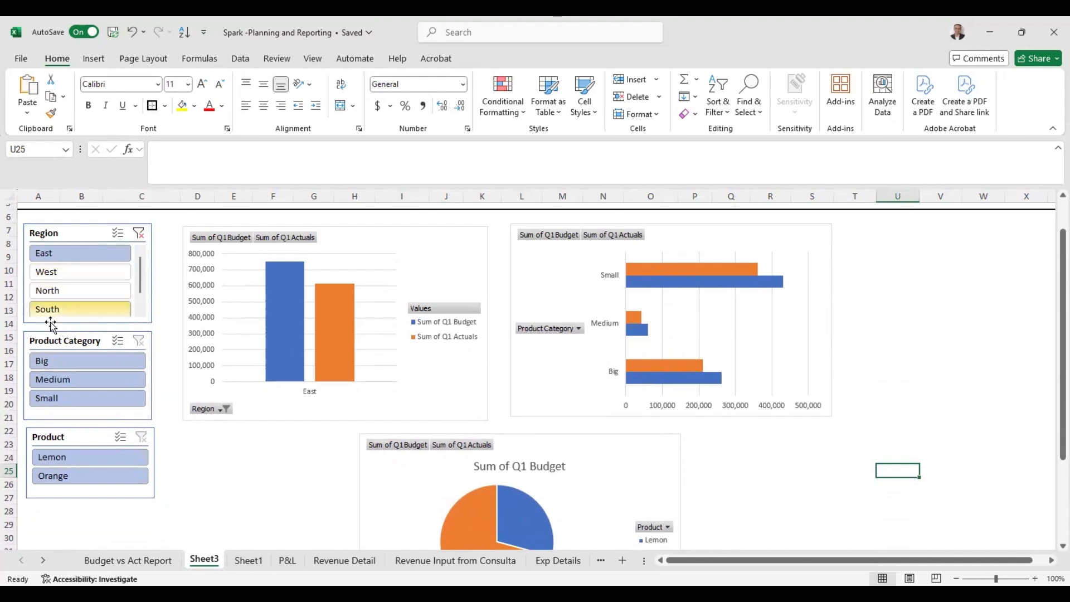
click(53, 361)
scroll(651, 368, down, 2)
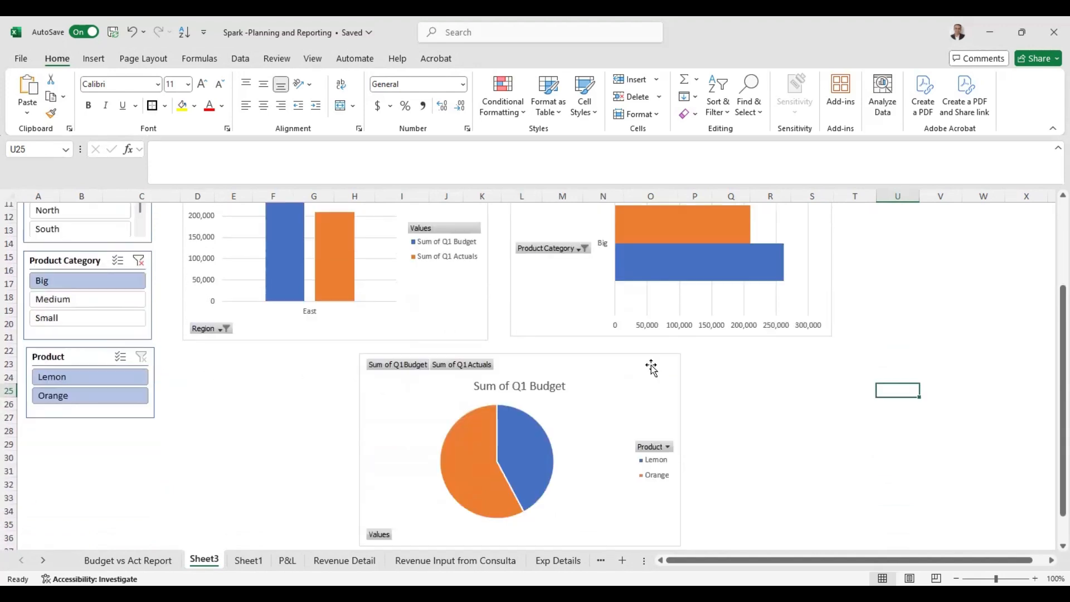
click(48, 380)
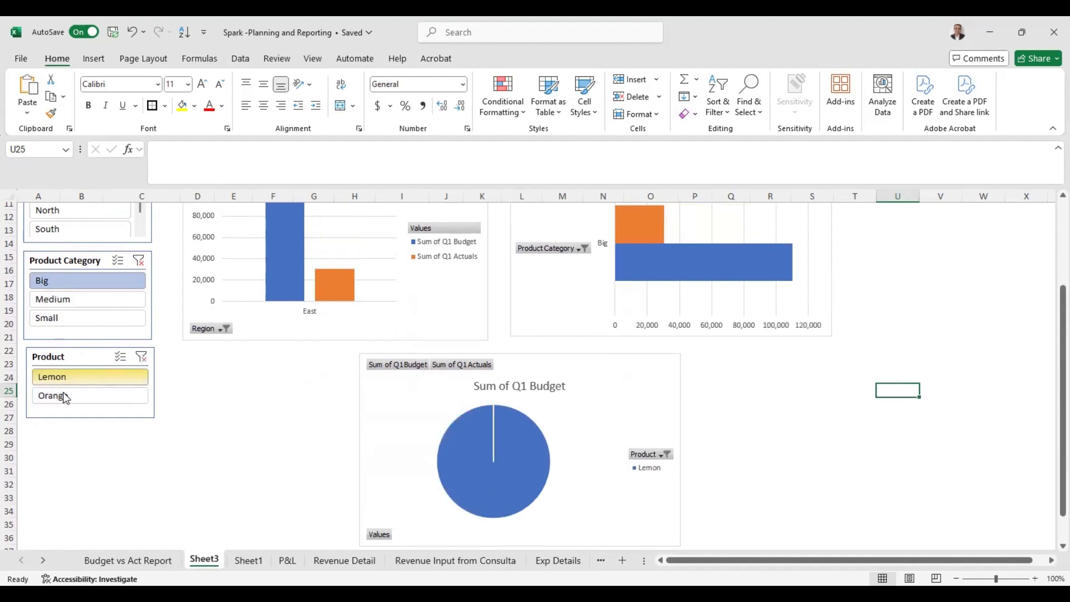
scroll(375, 373, up, 3)
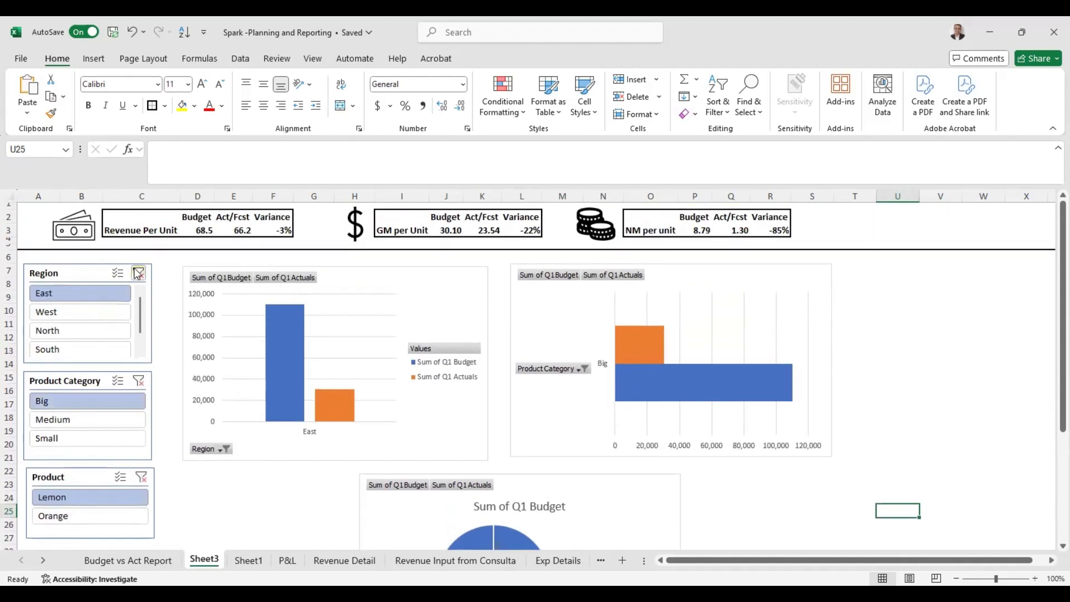
Clear the filters on the Region, Product Category and Product slicers.
click(138, 273)
click(139, 380)
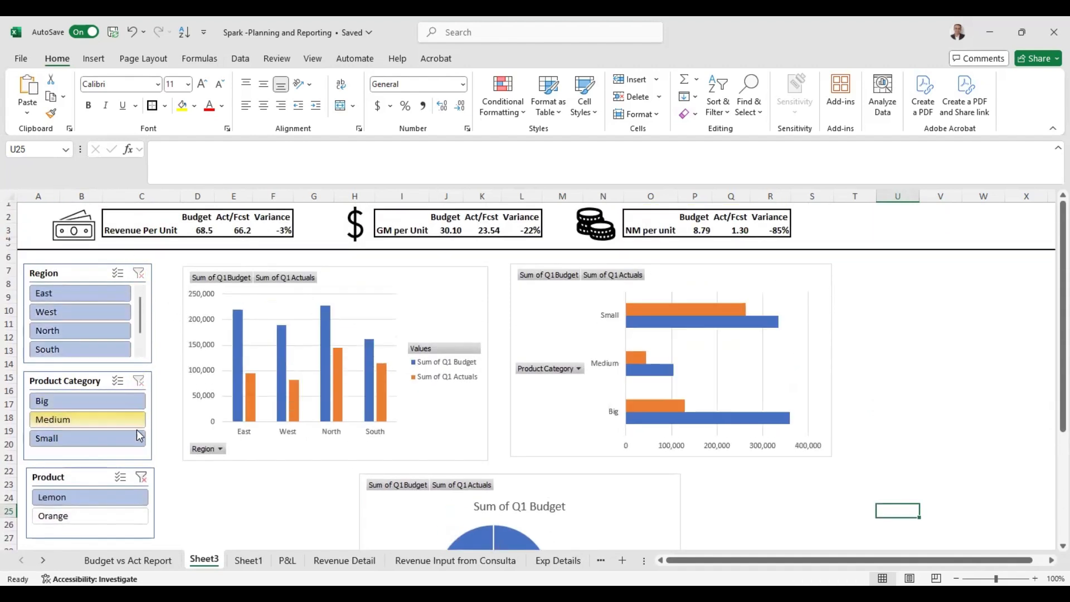
click(141, 477)
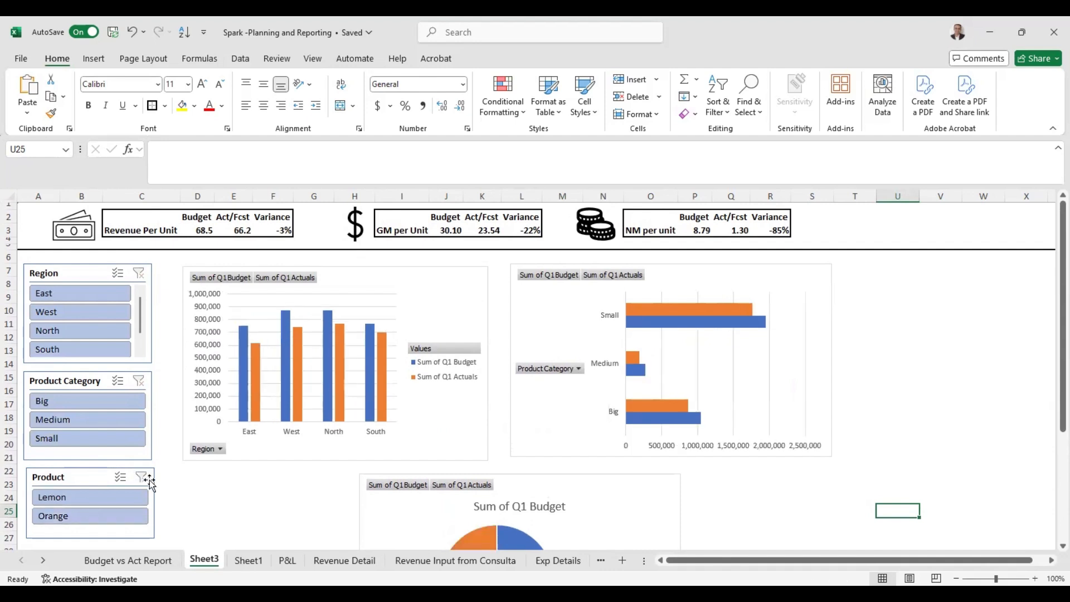